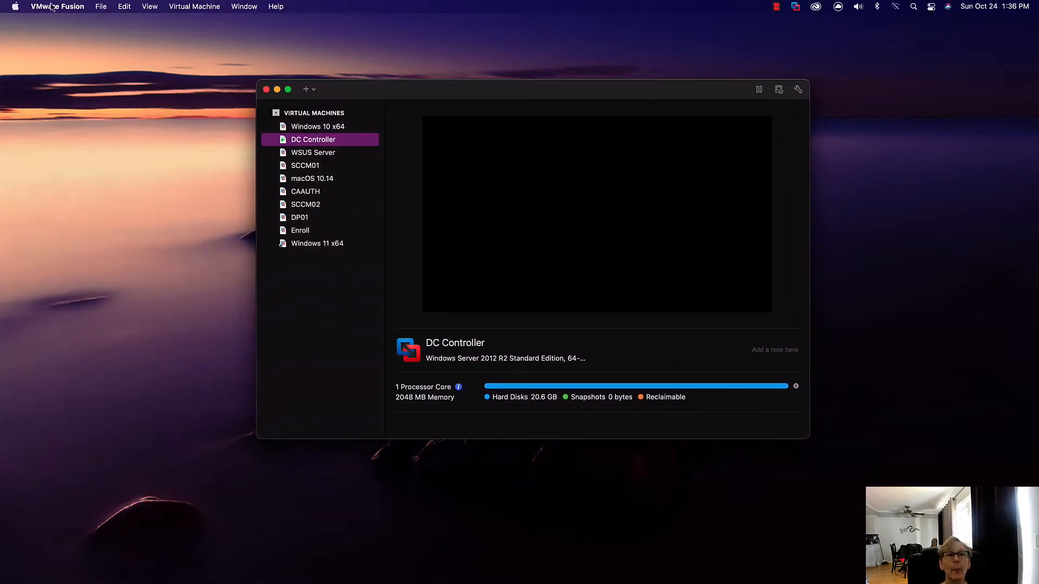
Step: Check the VMware Fusion version in its About window and close that window
click(51, 8)
click(65, 22)
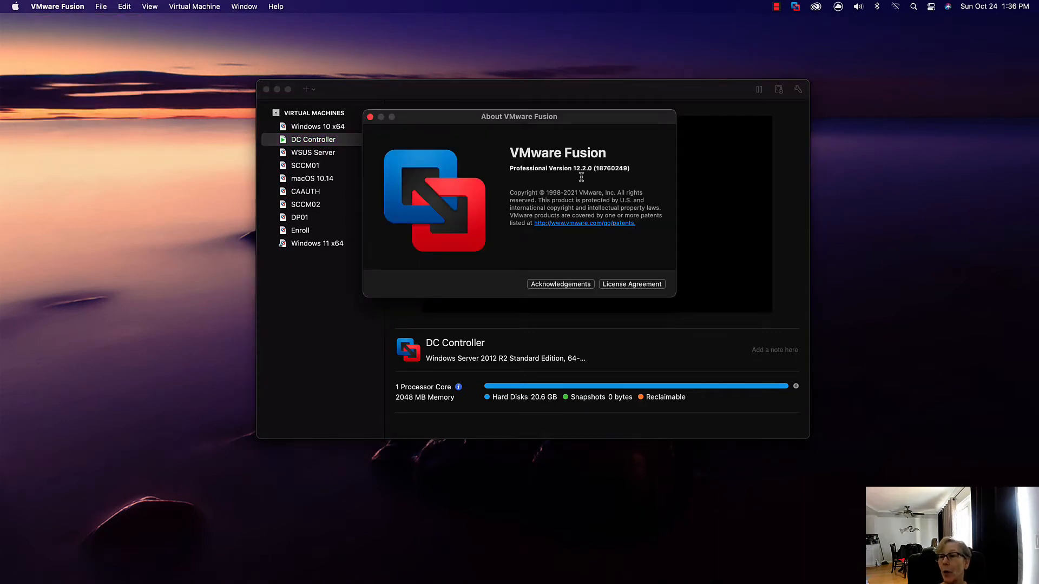
click(370, 117)
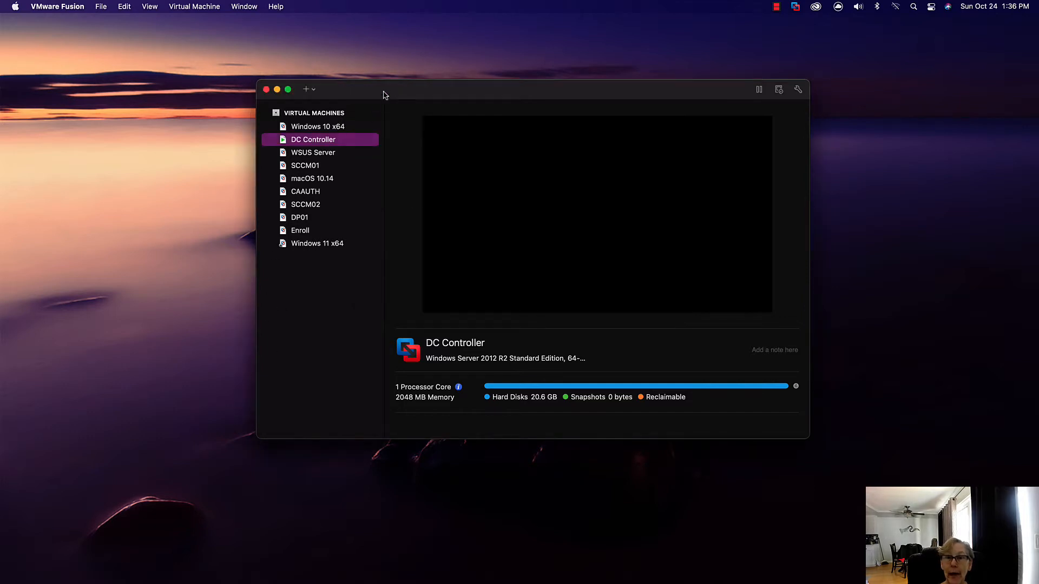
Step: Reposition the virtual machine library and show the DC Controller virtual machine in its own window
drag(385, 95, 343, 88)
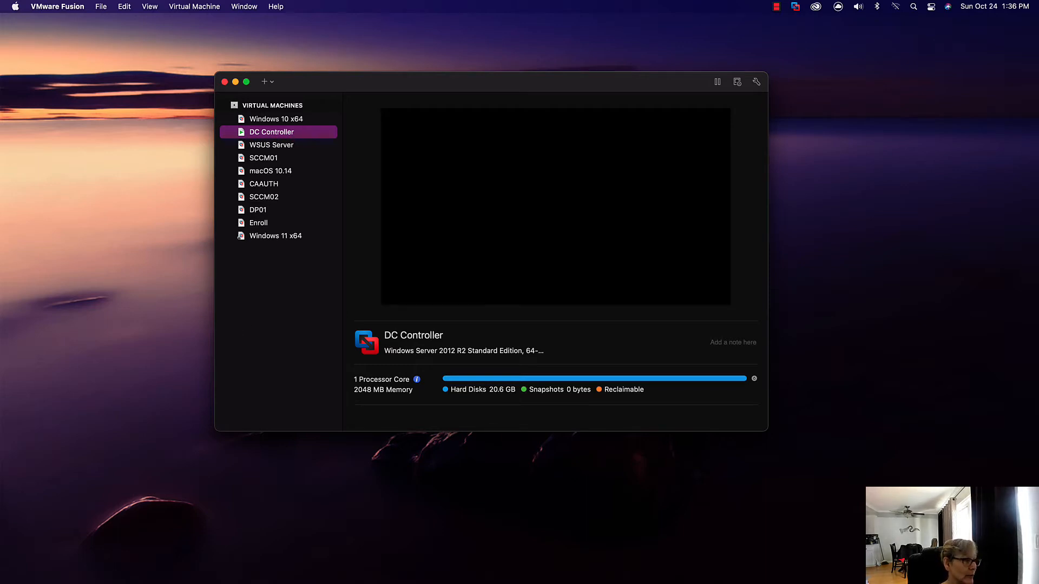
drag(0, 82, 449, 11)
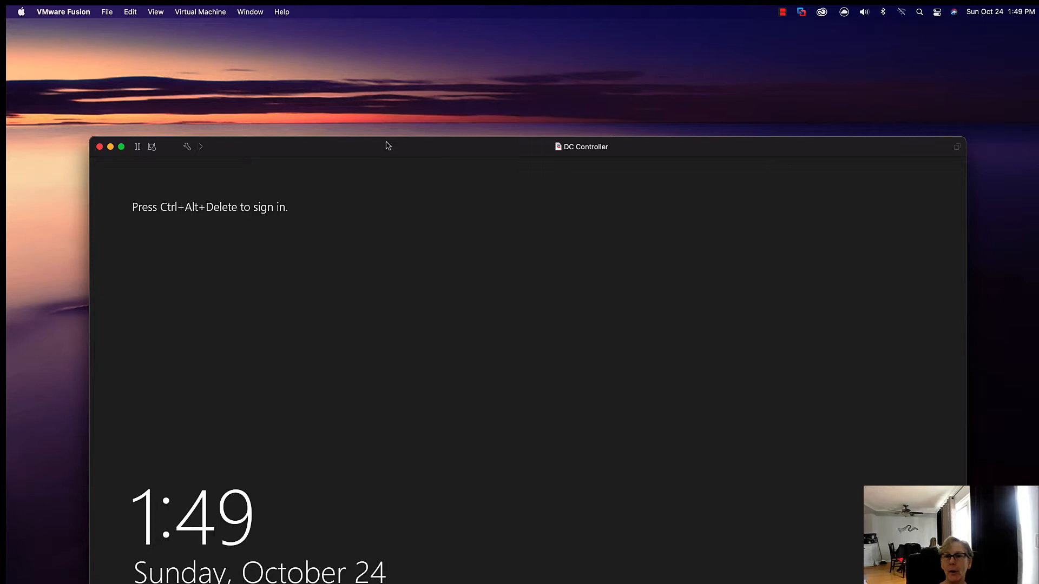
drag(386, 143, 387, 46)
Step: Send Ctrl-Alt-Del to the DC Controller, sign in to UNI\Administrator with the account password, and dismiss the Shutdown Event Tracker
click(208, 12)
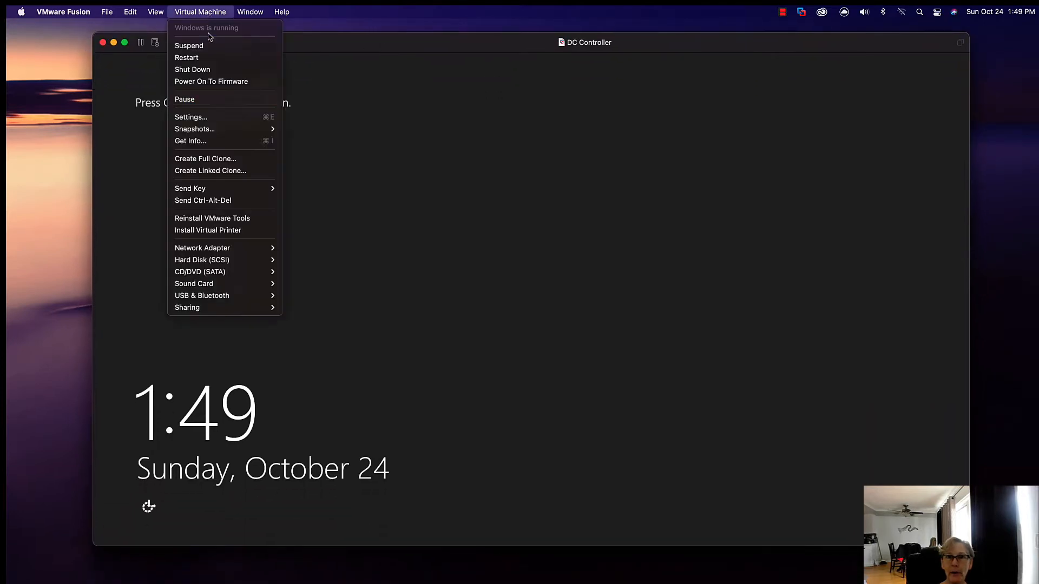
click(226, 201)
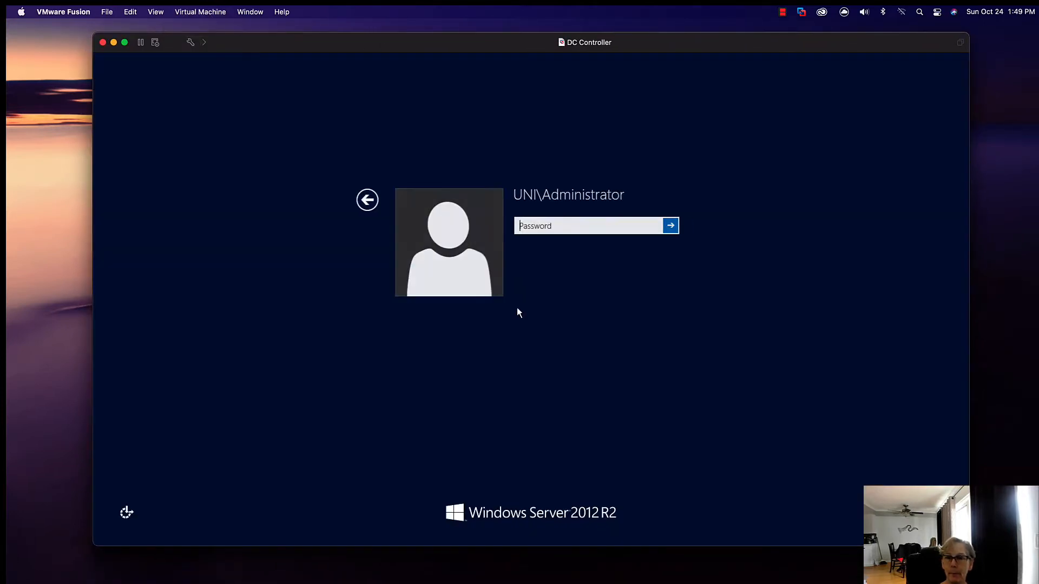
text(••••••••)
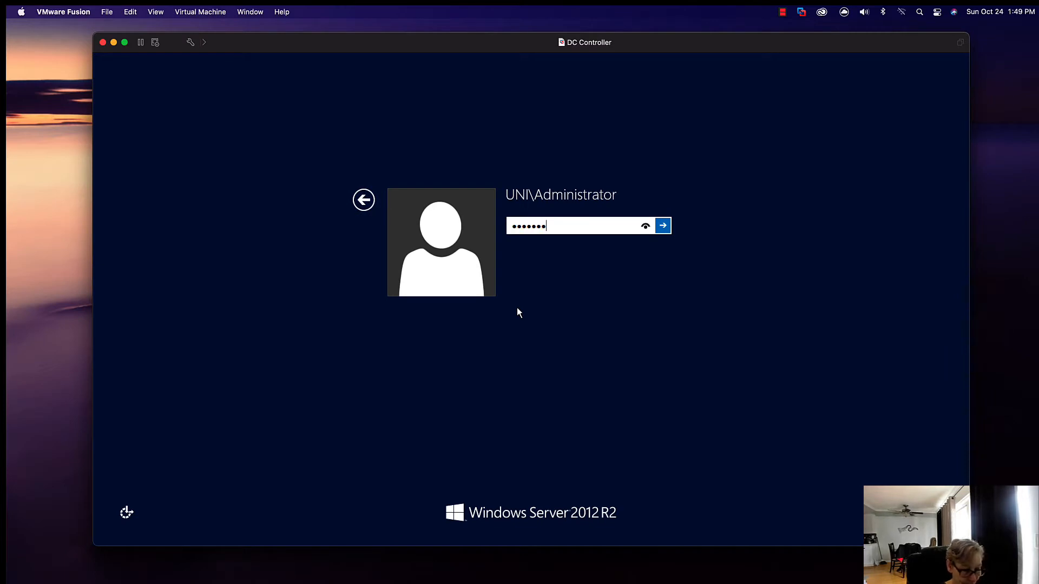
key(Return)
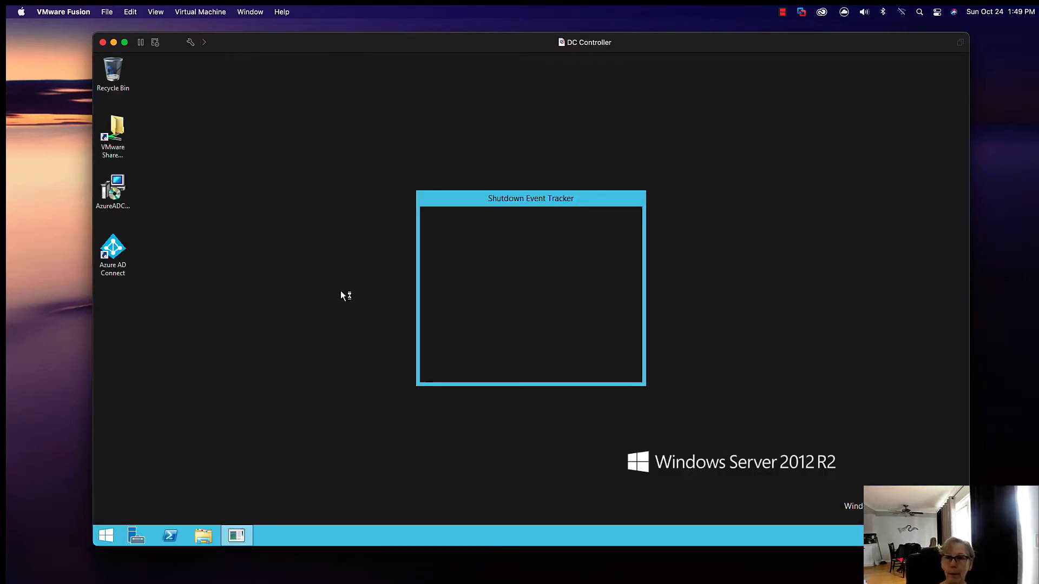
click(580, 366)
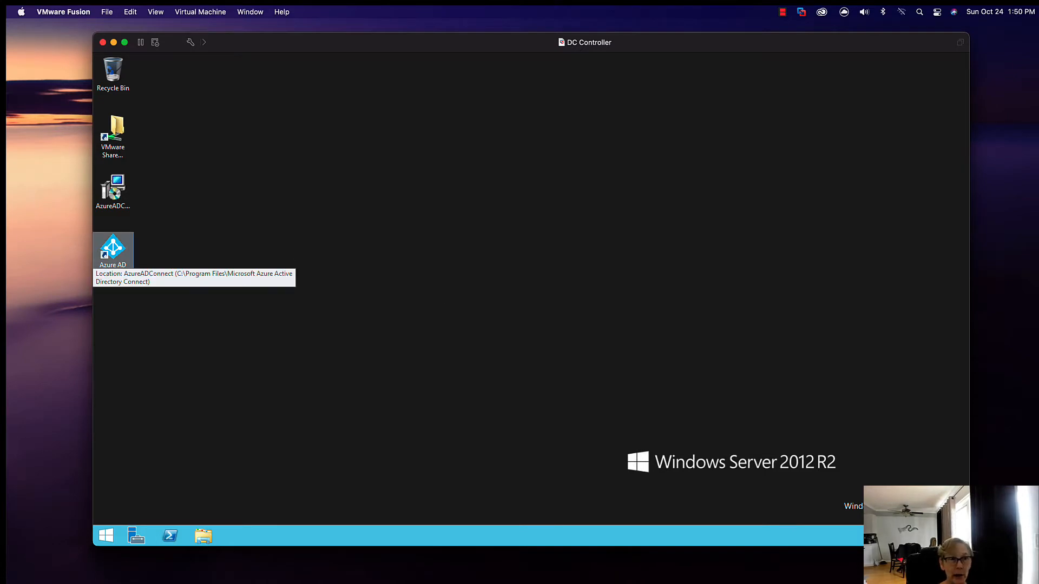
Step: Switch to Finder and expand Library, Preferences, VMware Fusion and vmnet2 on Macintosh HD
drag(7, 138, 379, 141)
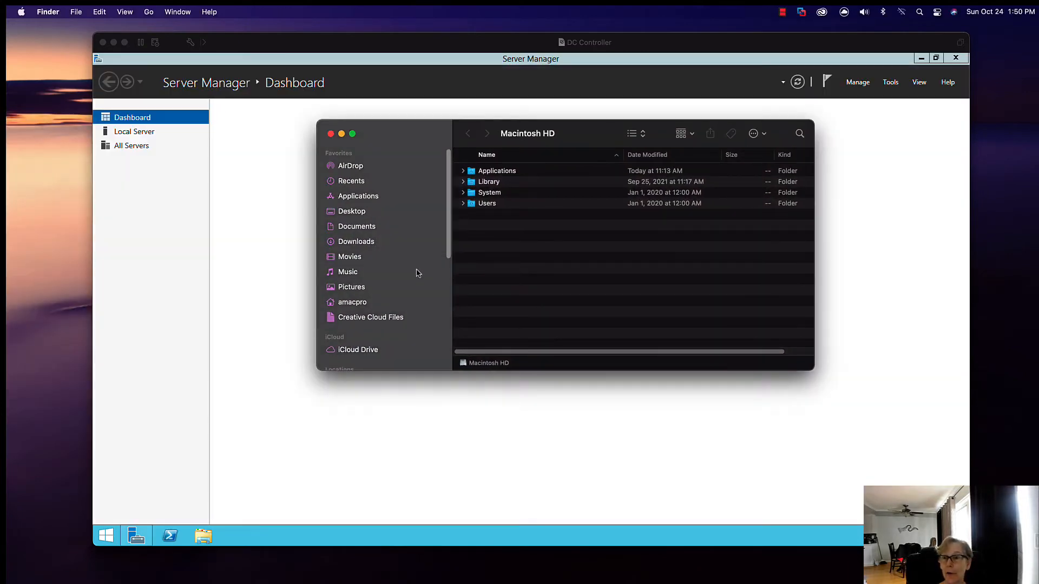
click(464, 182)
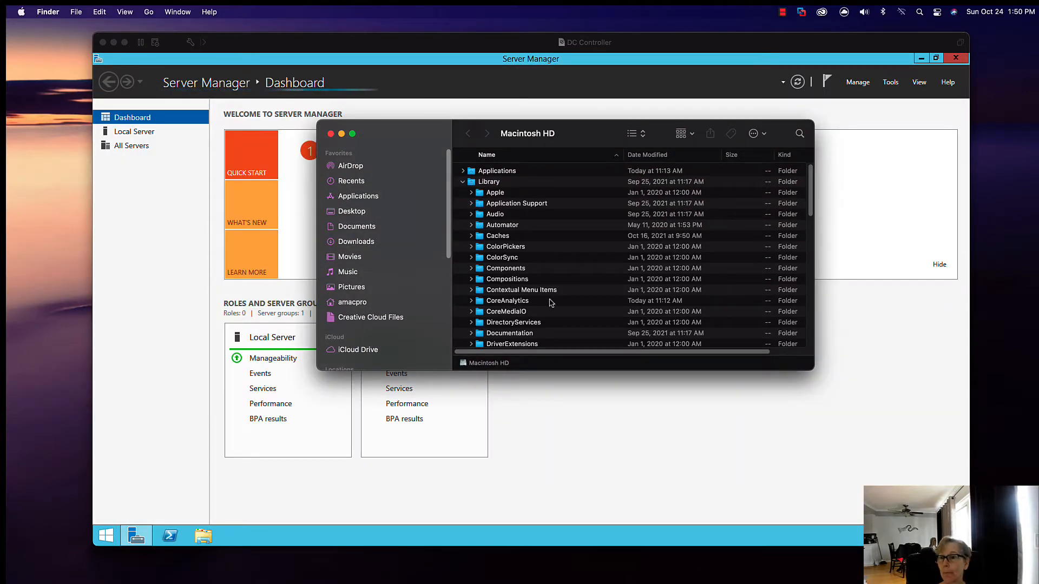
scroll(548, 303, down, 3)
scroll(548, 304, down, 10)
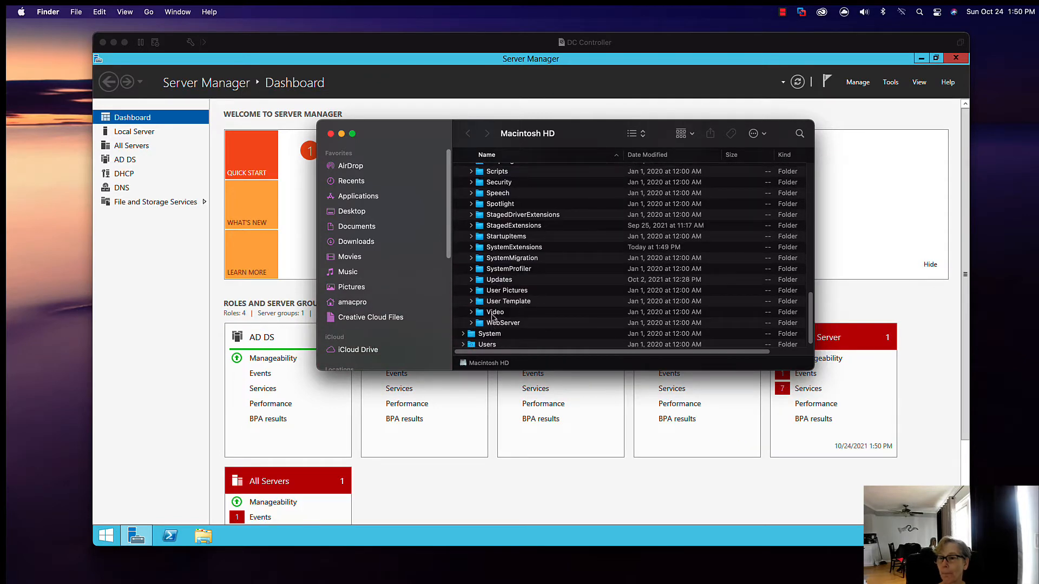
scroll(528, 251, up, 4)
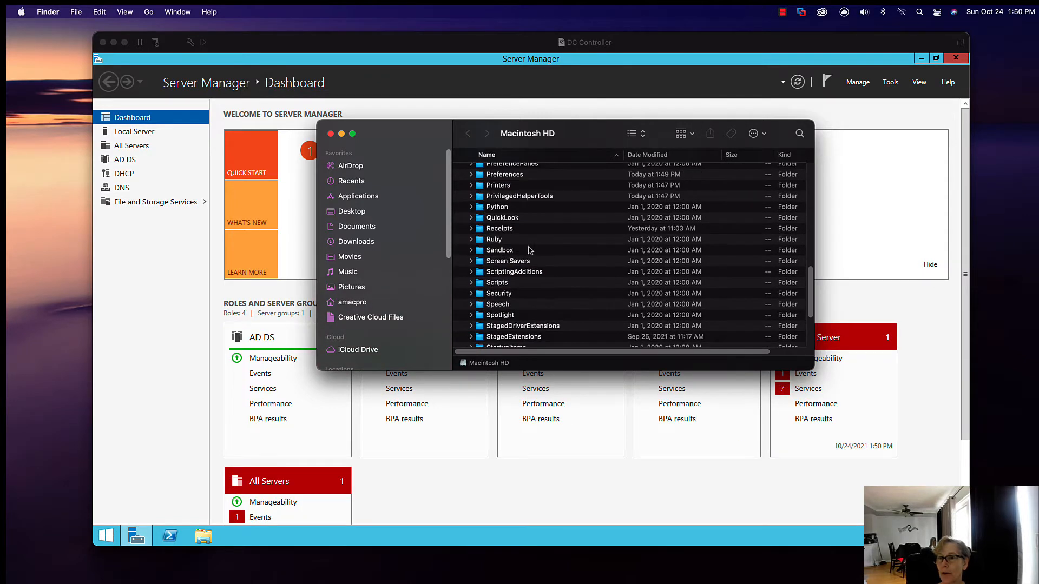
click(471, 179)
scroll(580, 318, down, 10)
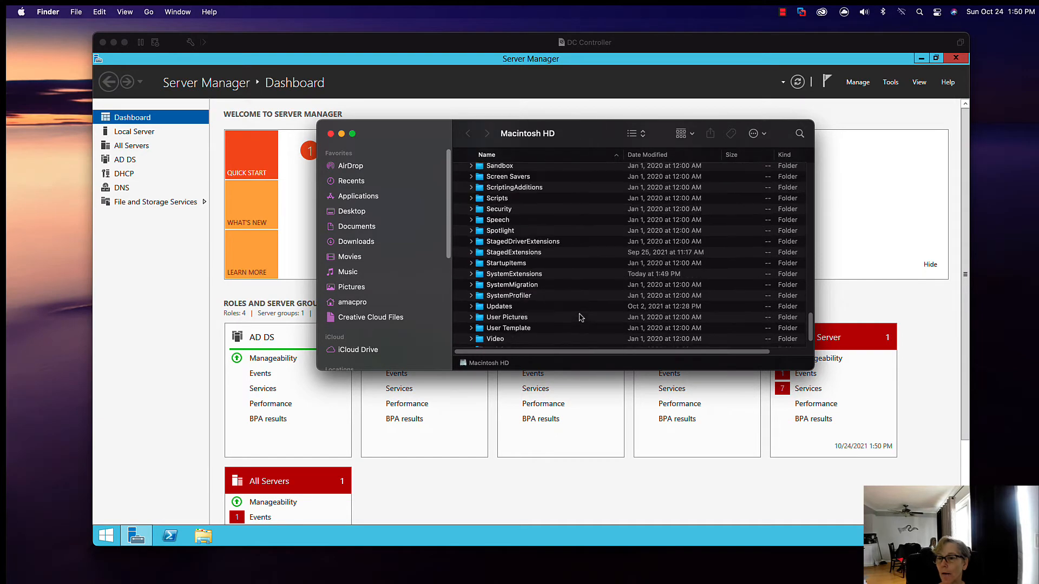
scroll(581, 318, up, 5)
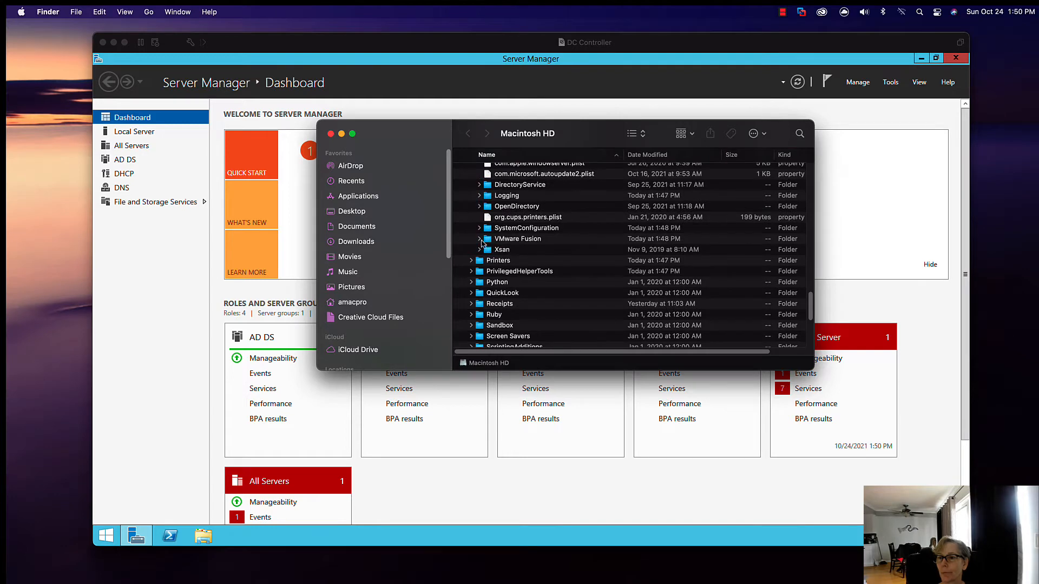
click(480, 239)
scroll(557, 318, down, 5)
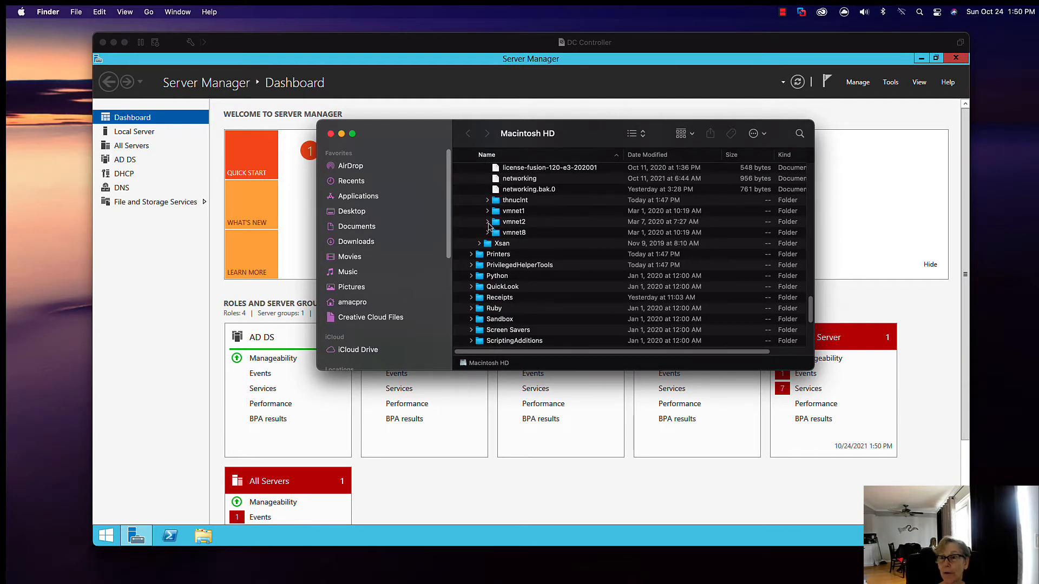
click(487, 222)
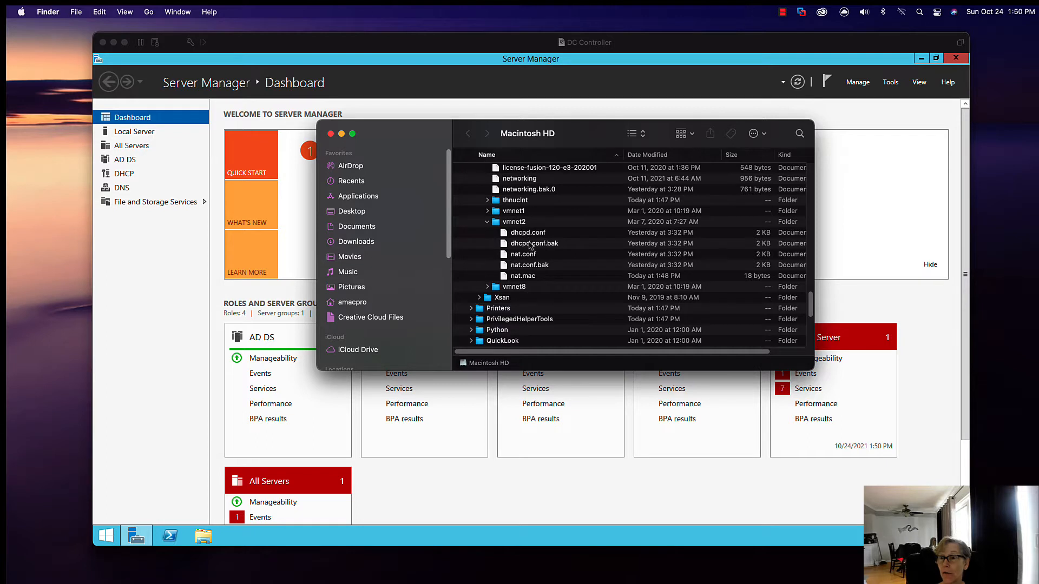
Step: Open the nat.conf file from the vmnet2 folder in TextEdit
click(521, 258)
right_click(521, 256)
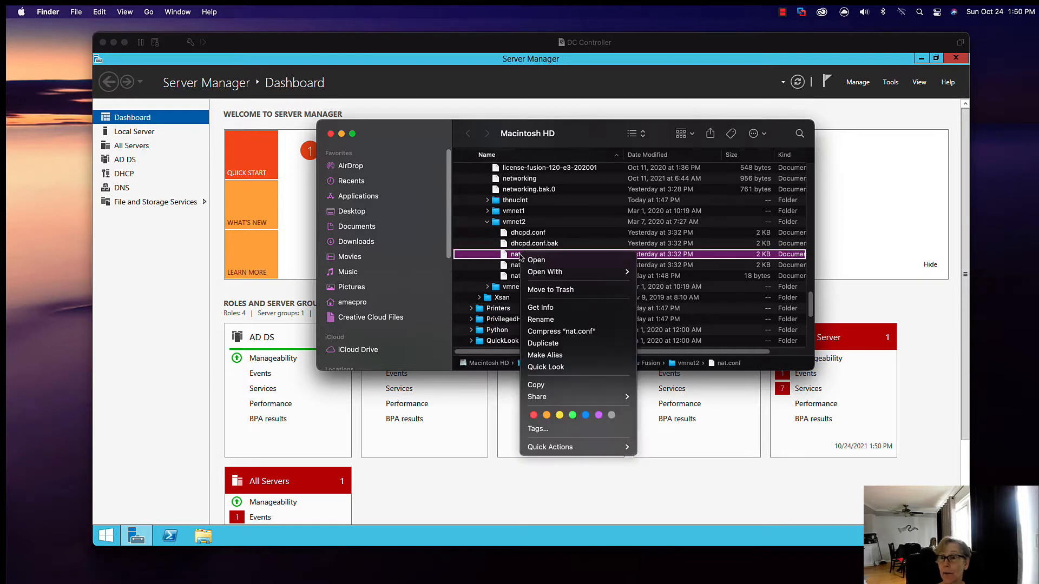
mouse_move(607, 271)
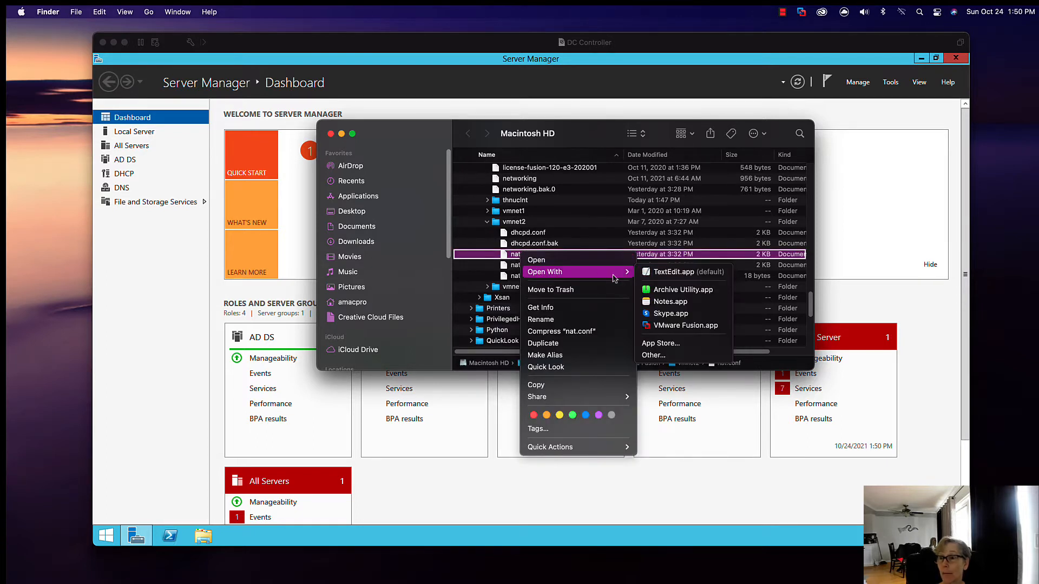
click(646, 272)
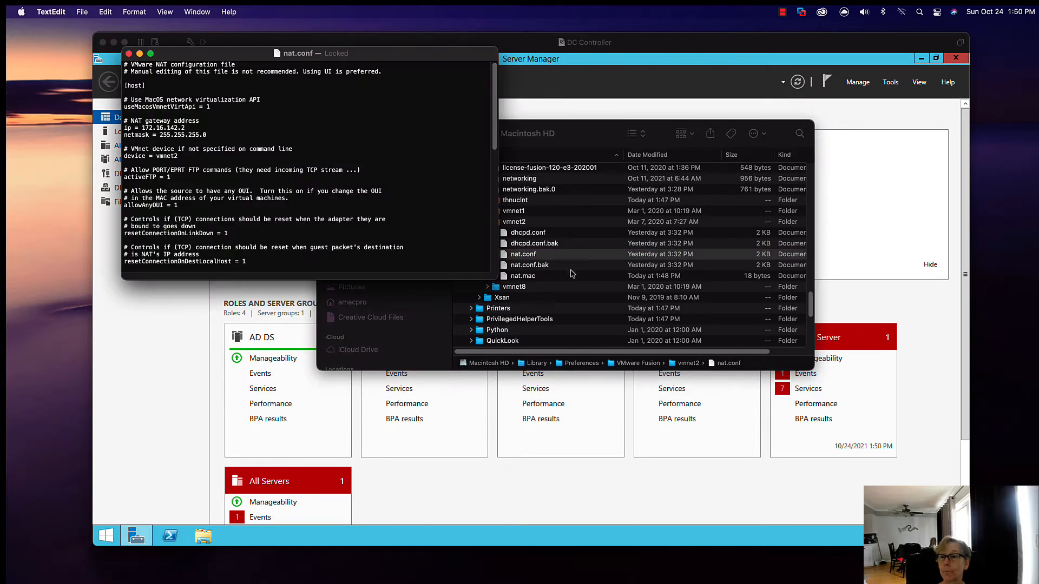
Step: Open nat.conf.bak from the vmnet2 folder in TextEdit and place its window beside nat.conf
click(548, 268)
click(547, 266)
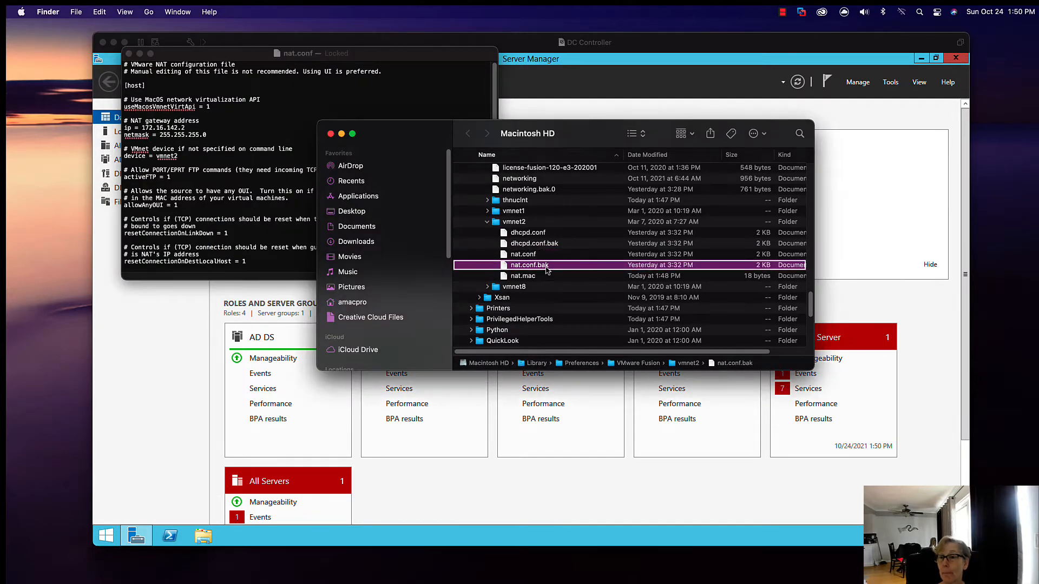
right_click(546, 266)
mouse_move(575, 287)
click(704, 284)
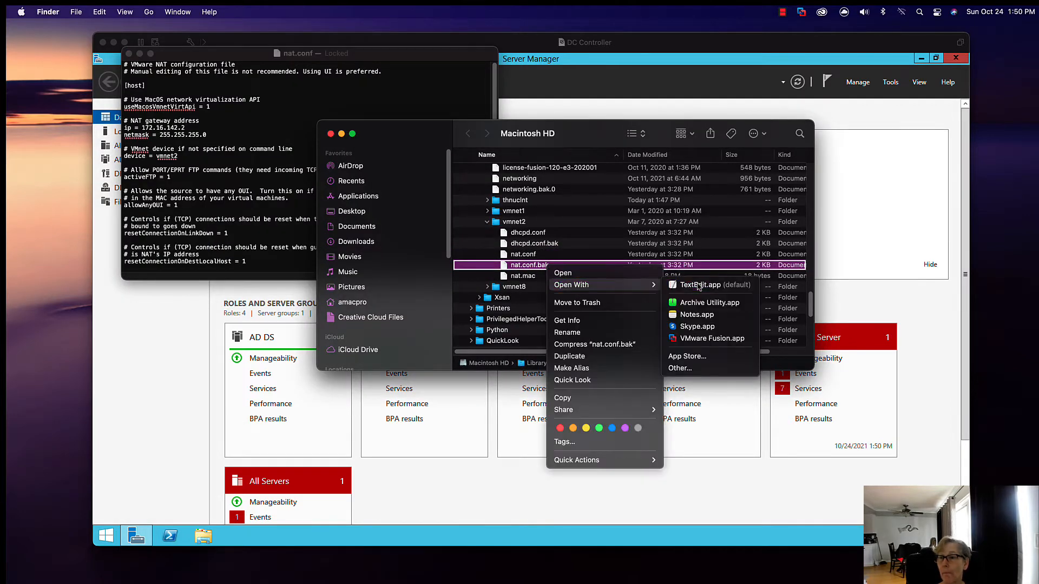
drag(395, 74, 757, 58)
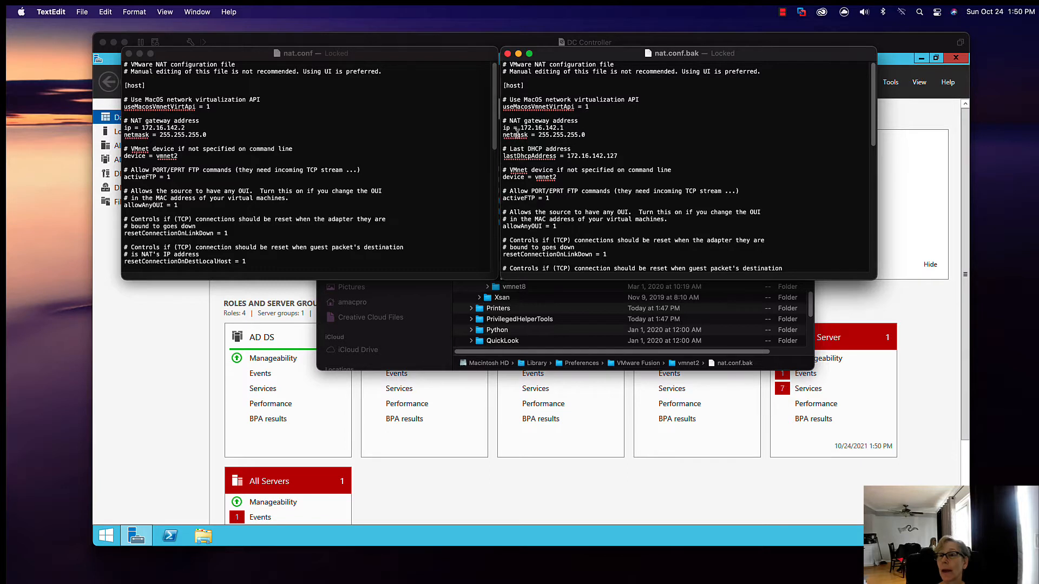
Step: Compare the NAT gateway IP address in nat.conf.bak with the one in nat.conf by highlighting both
drag(565, 128, 521, 126)
click(266, 98)
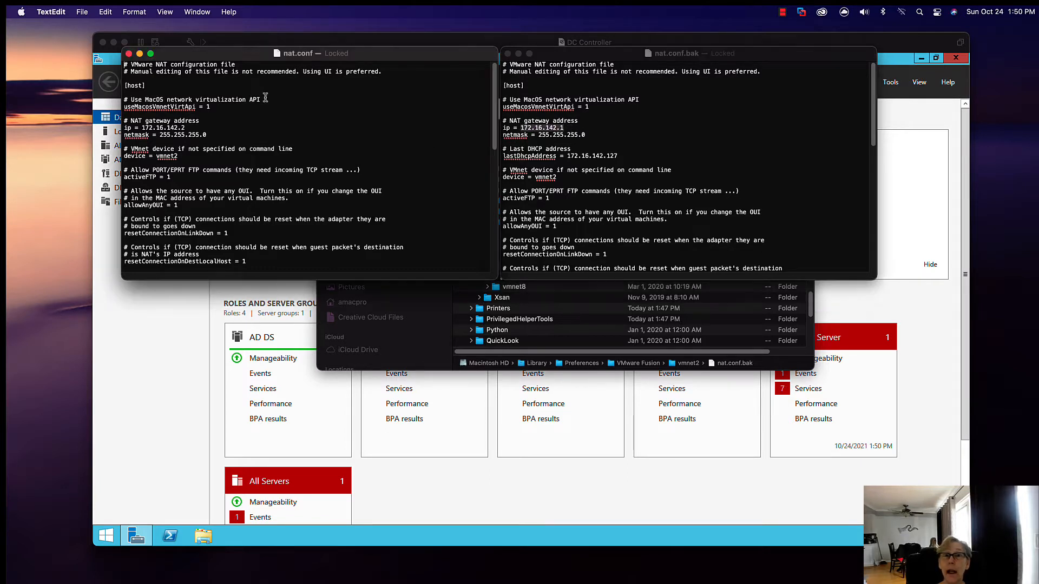
drag(186, 128, 144, 126)
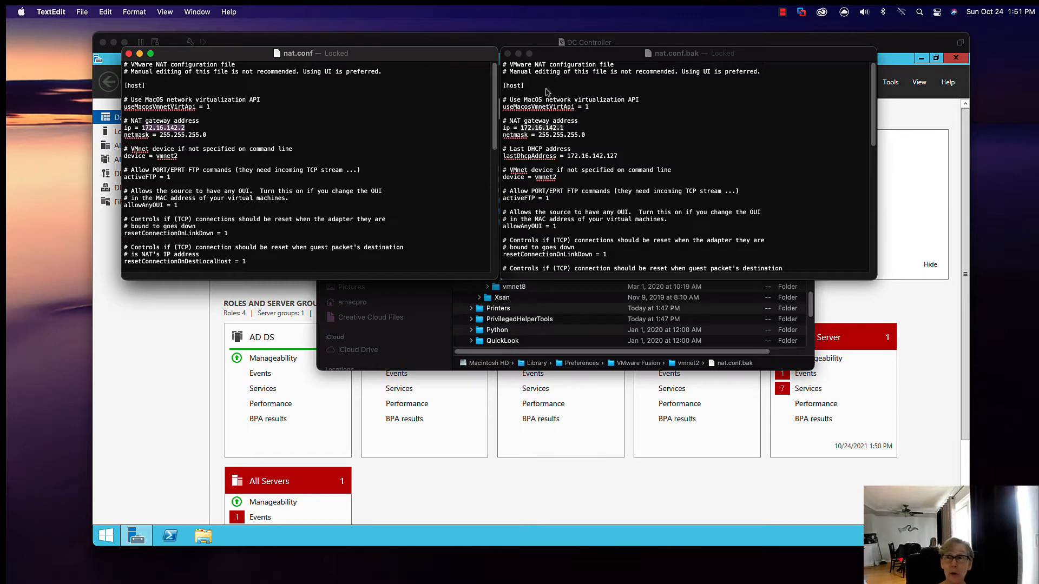
Step: Close nat.conf.bak, nat.conf and the Finder window, and return to the DC Controller virtual machine
click(508, 53)
click(129, 54)
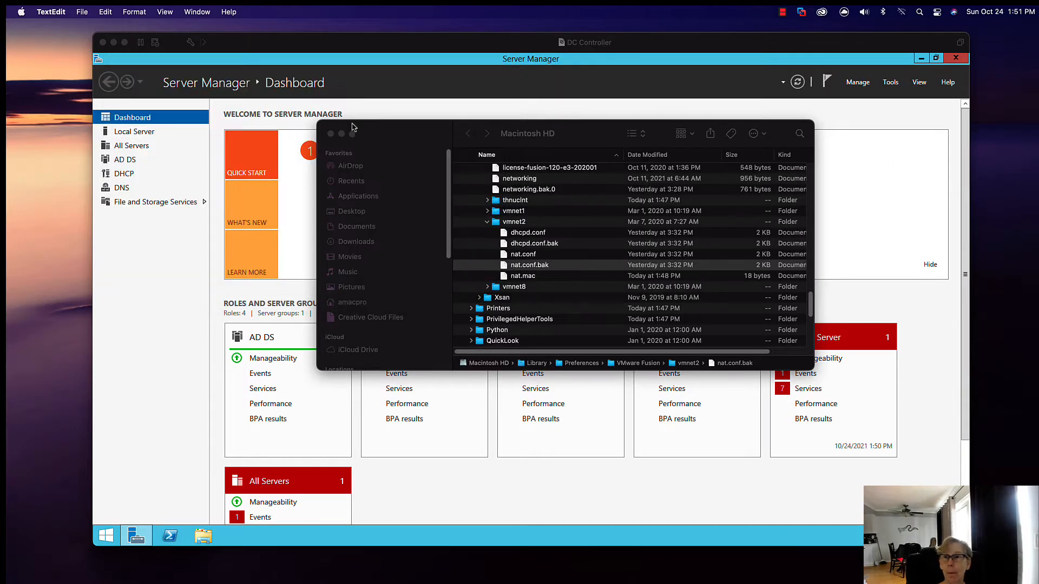
click(328, 133)
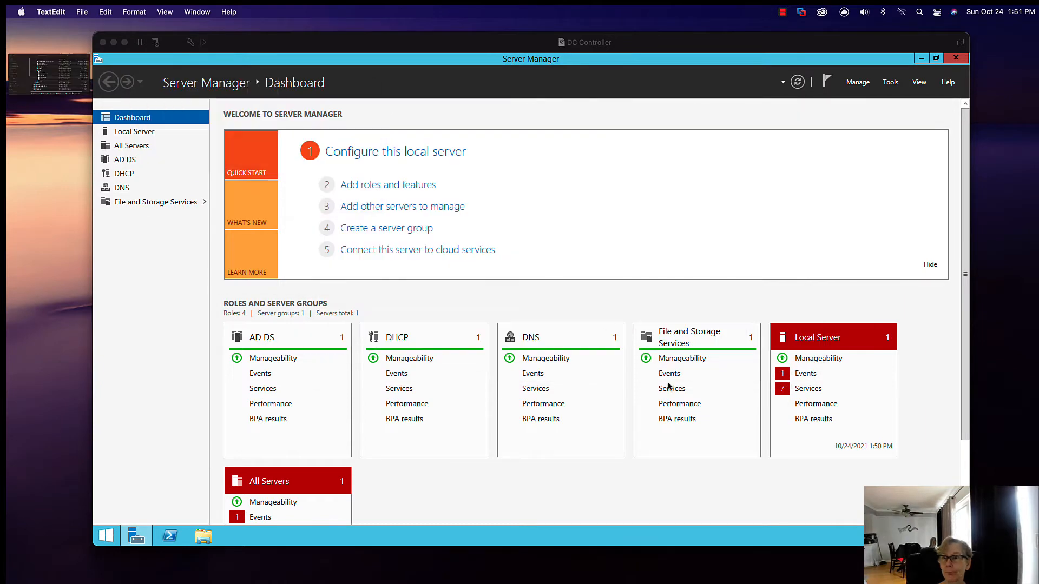
click(957, 64)
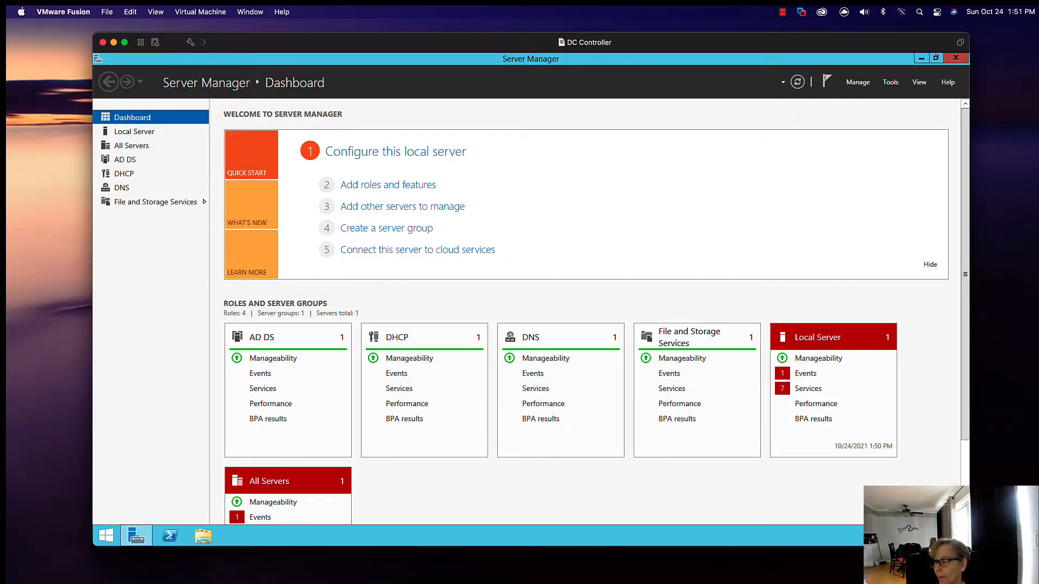
Step: Open the server's Internet Protocol Version 4 properties for the Ethernet0 adapter to check its default gateway
right_click(885, 535)
click(882, 526)
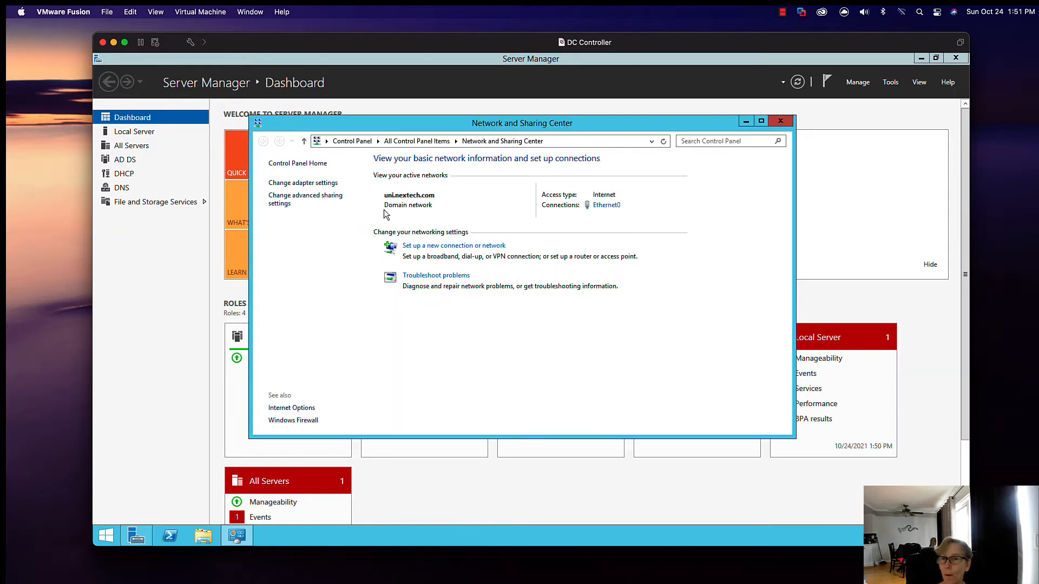
click(324, 183)
right_click(343, 217)
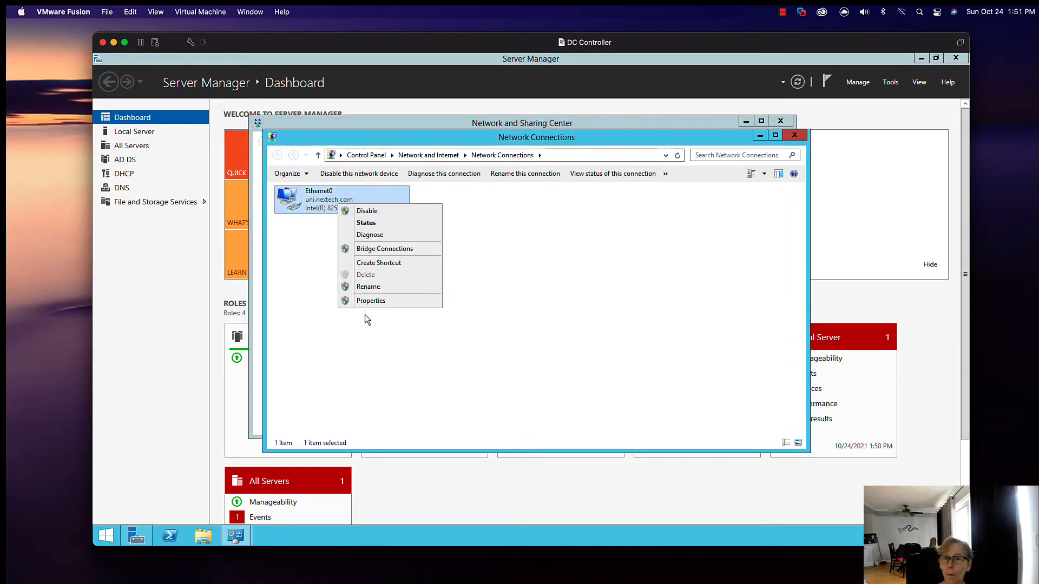
click(366, 300)
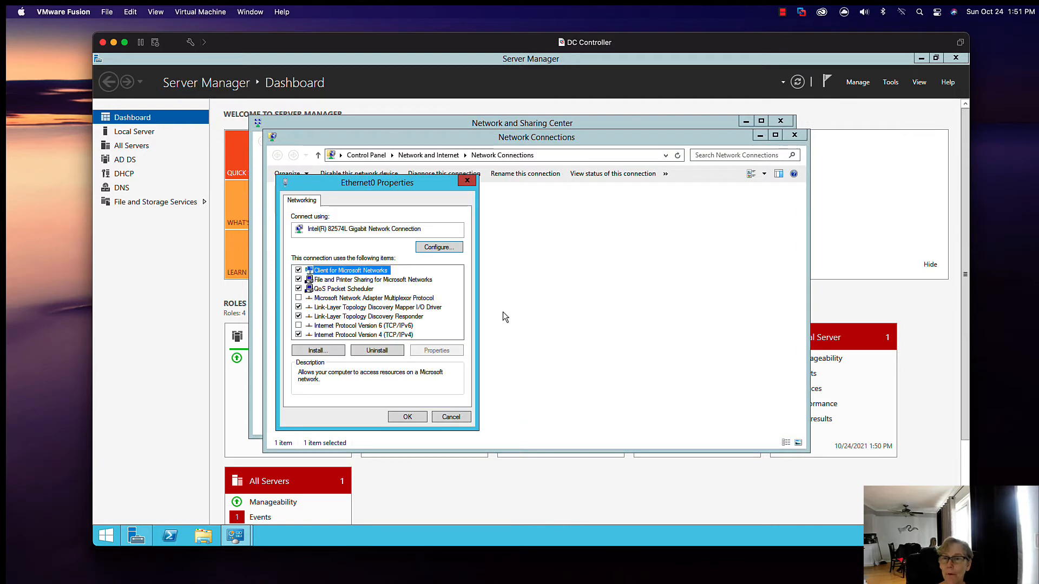
click(407, 335)
click(436, 350)
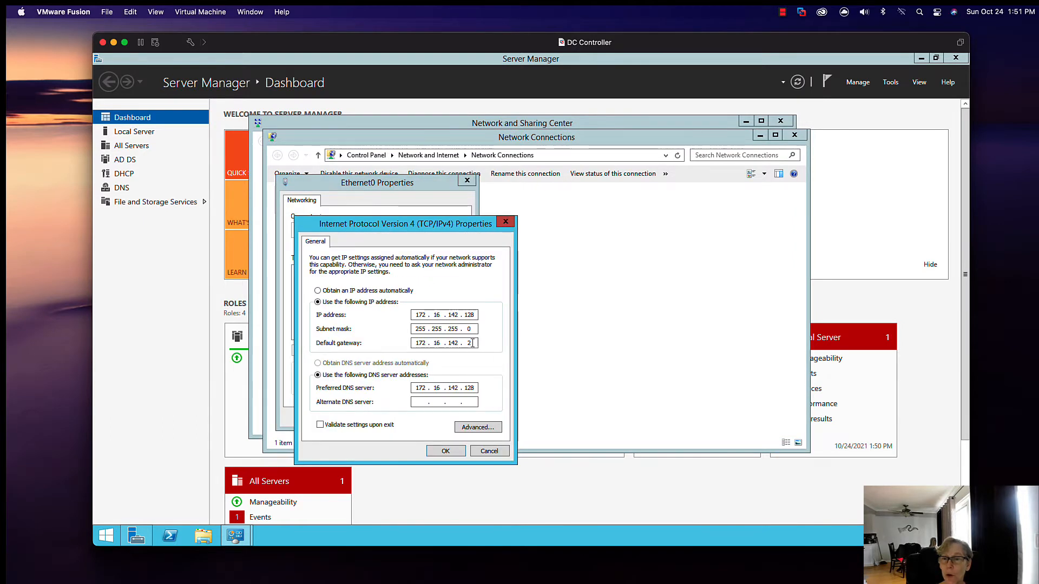
Step: Cancel the IPv4 and Ethernet0 properties, and close Network Connections and the Network and Sharing Center
click(492, 451)
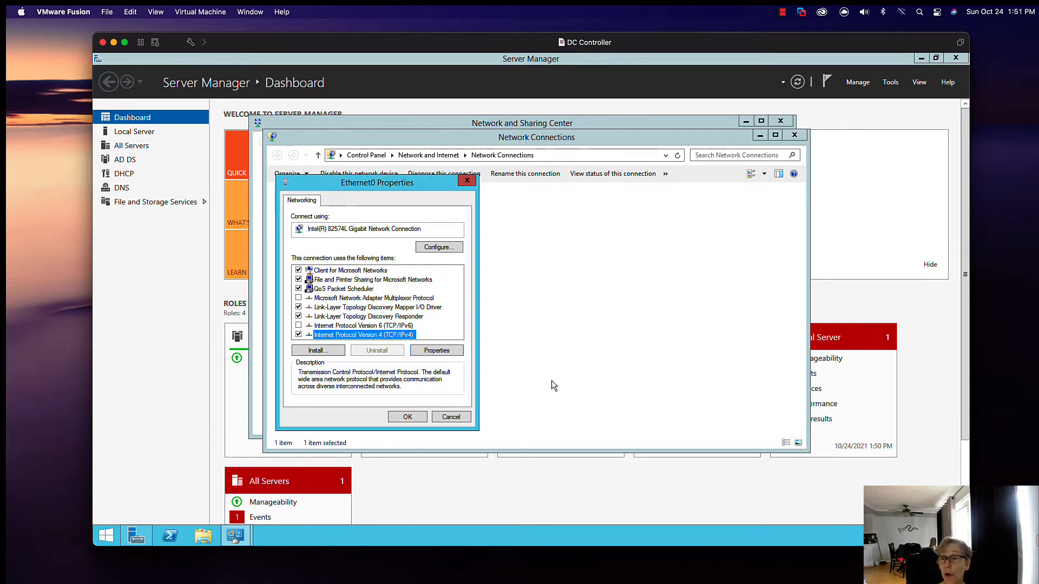
click(455, 417)
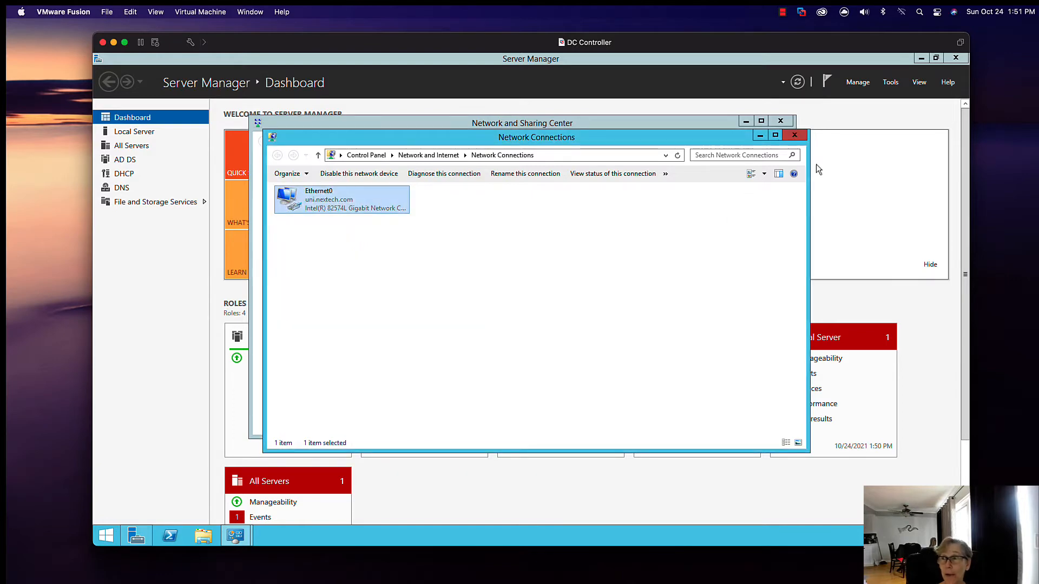
click(795, 136)
click(781, 120)
Step: Open the DHCP console, maximize it, and display the Scope Options of the IPv4 scope 172.16.142.0 Lab Network on dc01
click(890, 82)
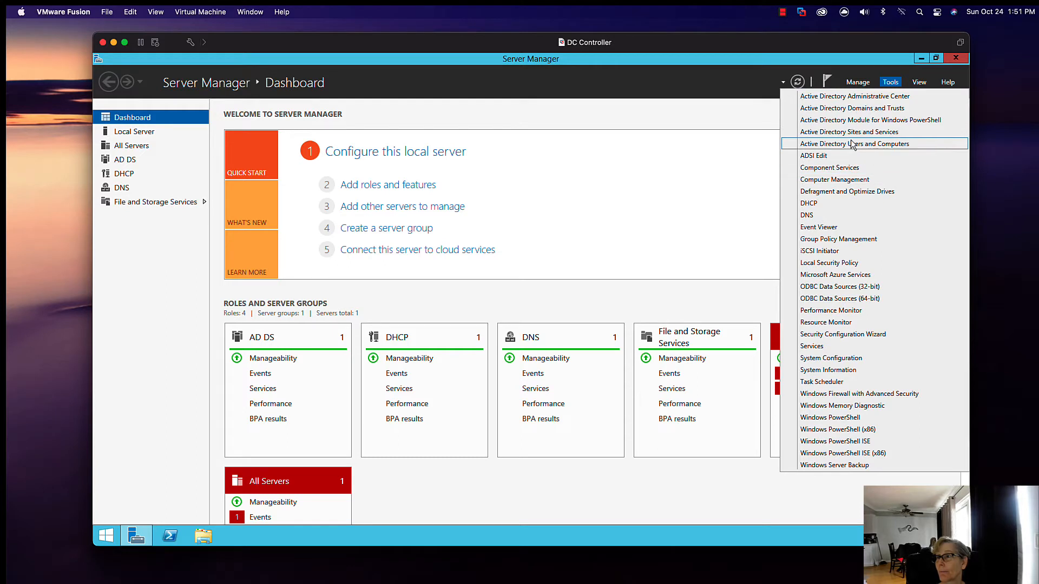
click(823, 204)
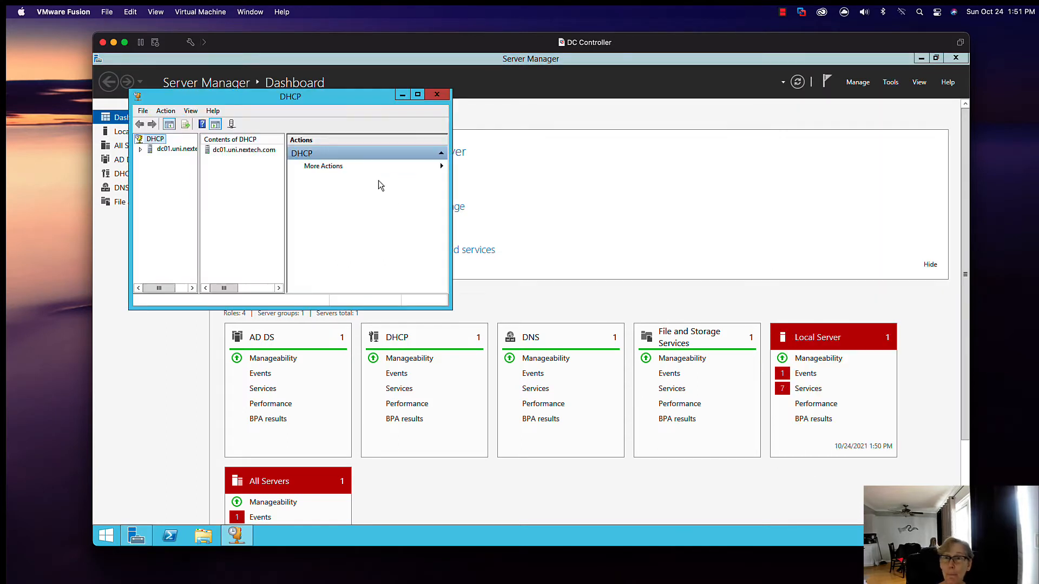
click(140, 150)
click(151, 159)
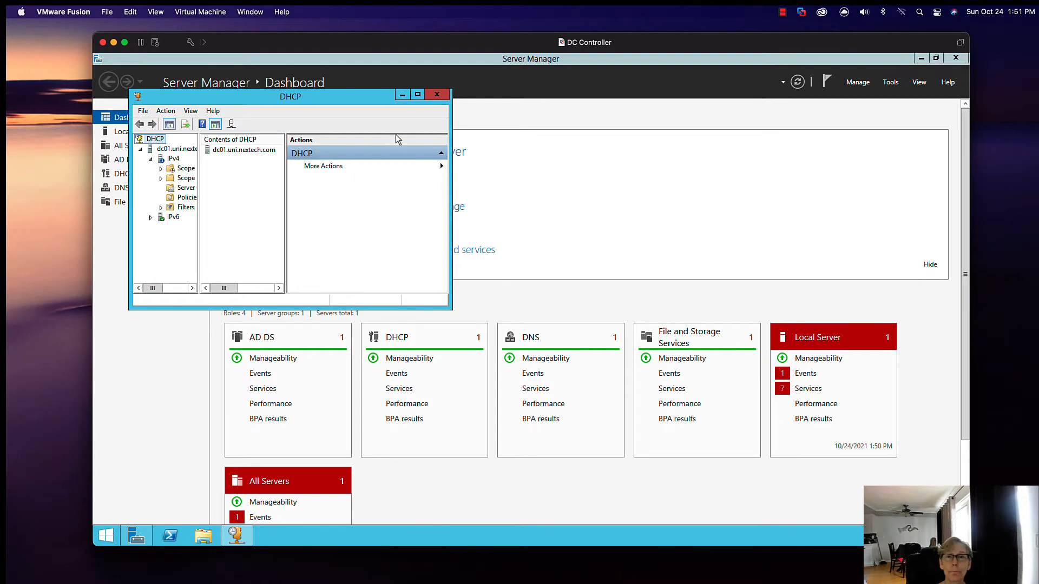
click(418, 95)
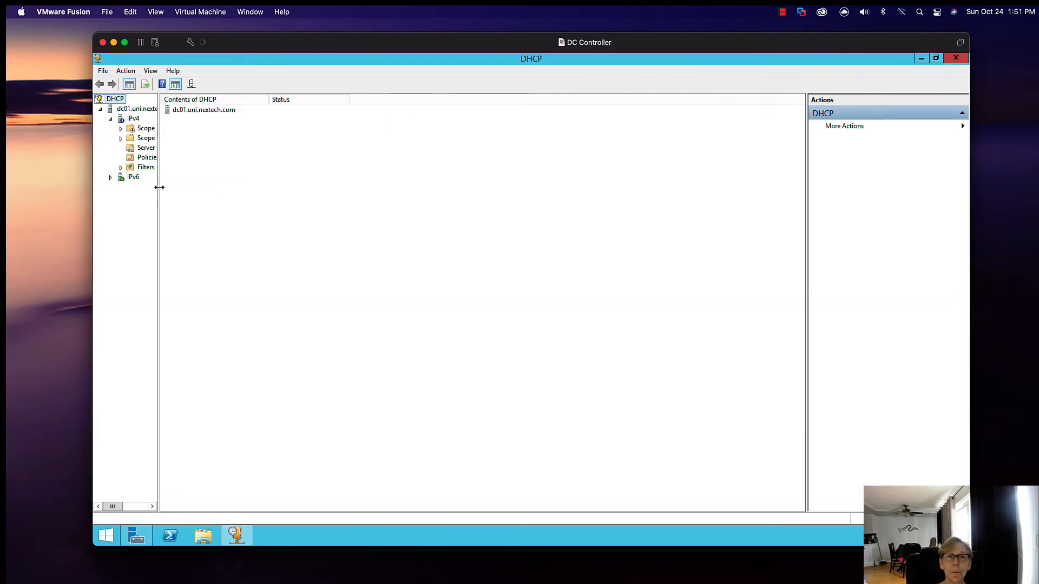
click(156, 147)
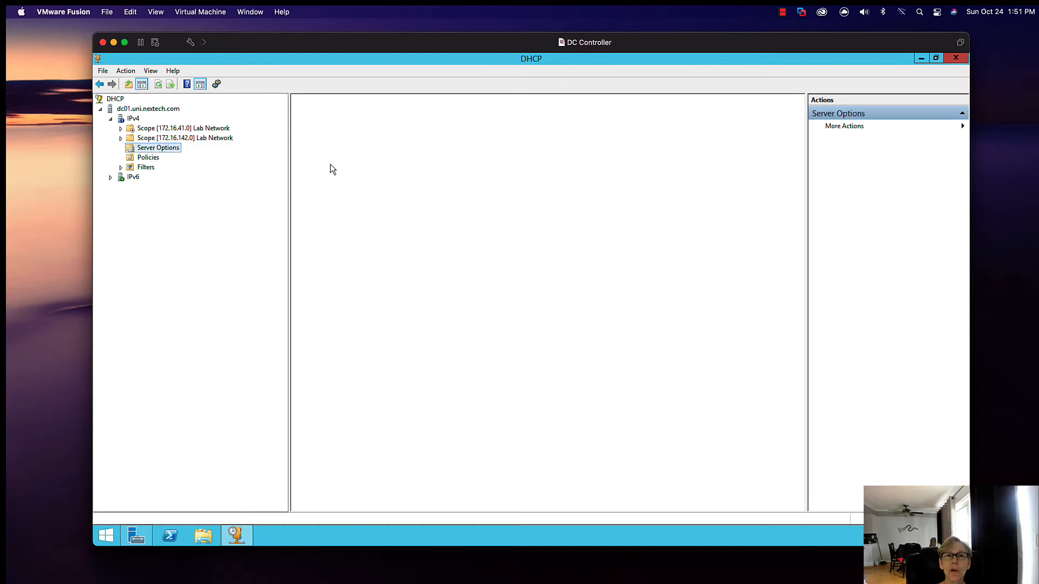
double_click(157, 139)
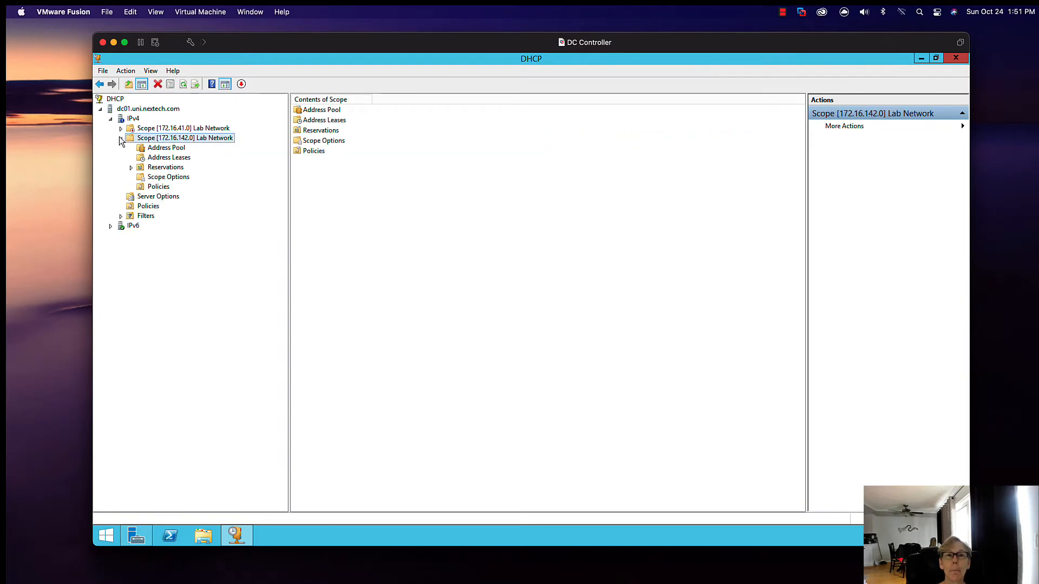
click(158, 179)
Step: Replace the 003 Router address in the scope options with 172.16.142.2, and apply the change
click(327, 111)
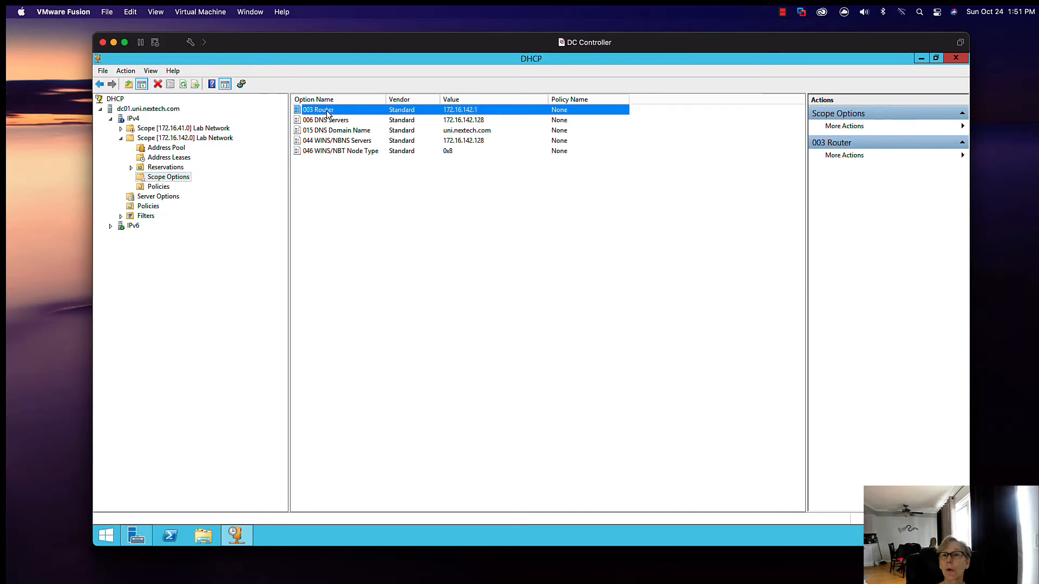
right_click(366, 111)
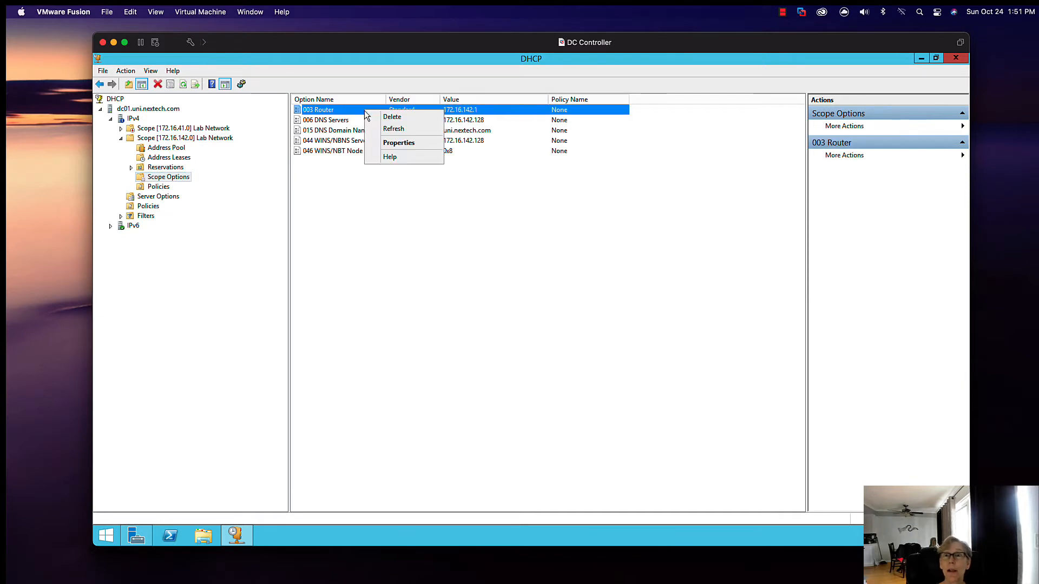
click(384, 143)
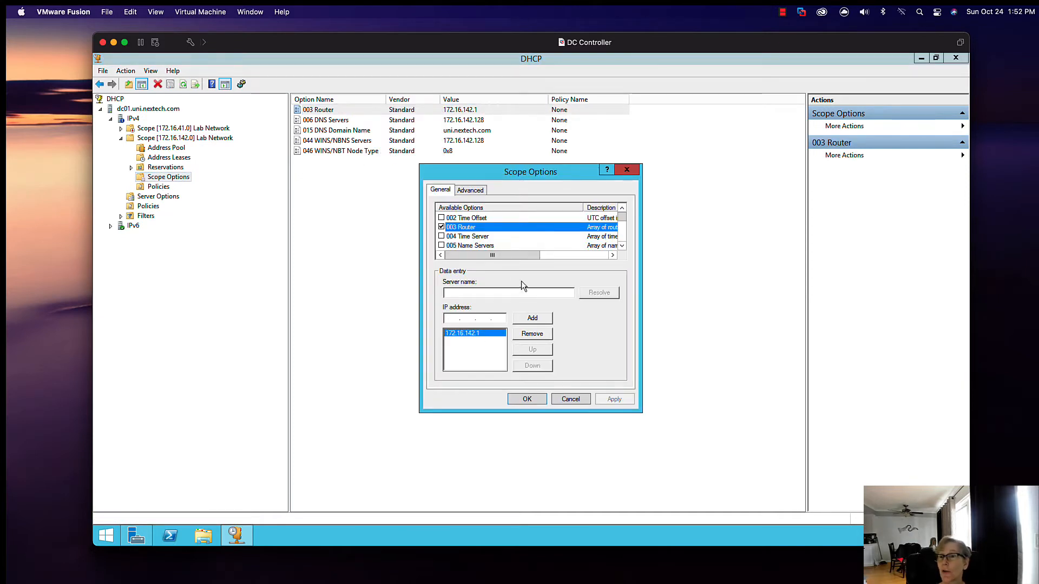
click(518, 337)
click(485, 294)
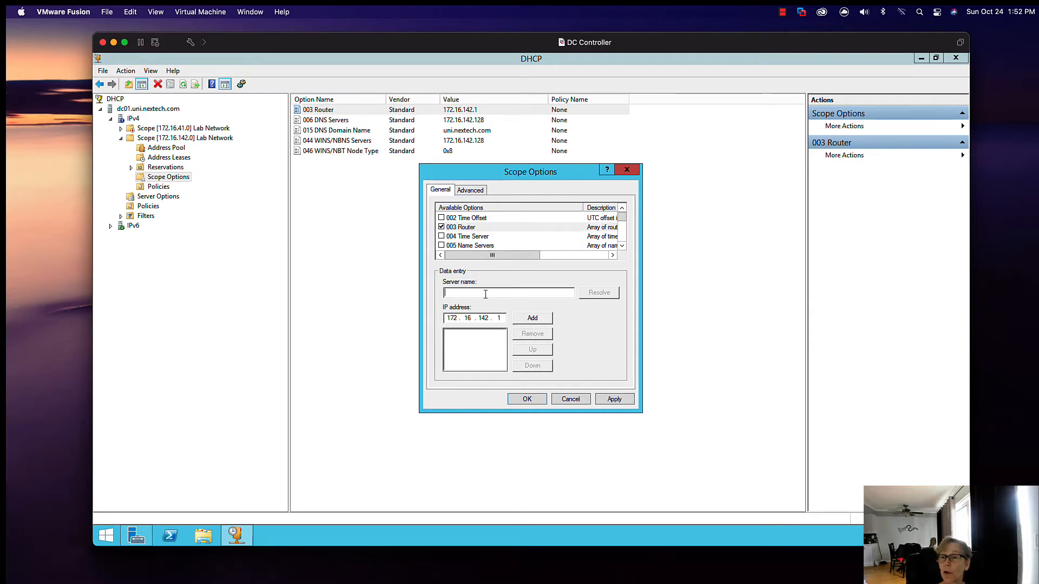
key(BackSpace)
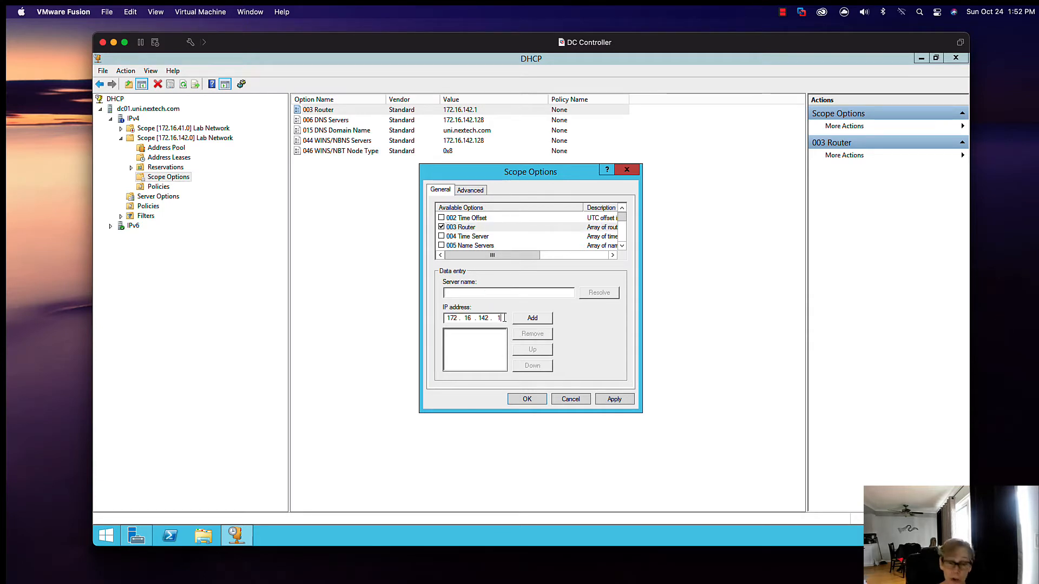
text(2)
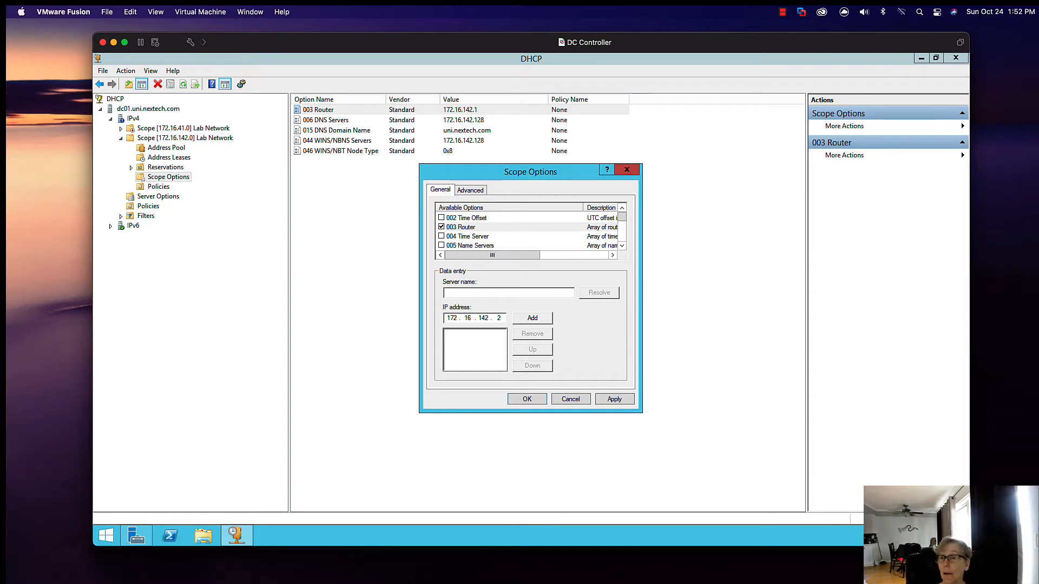
click(533, 319)
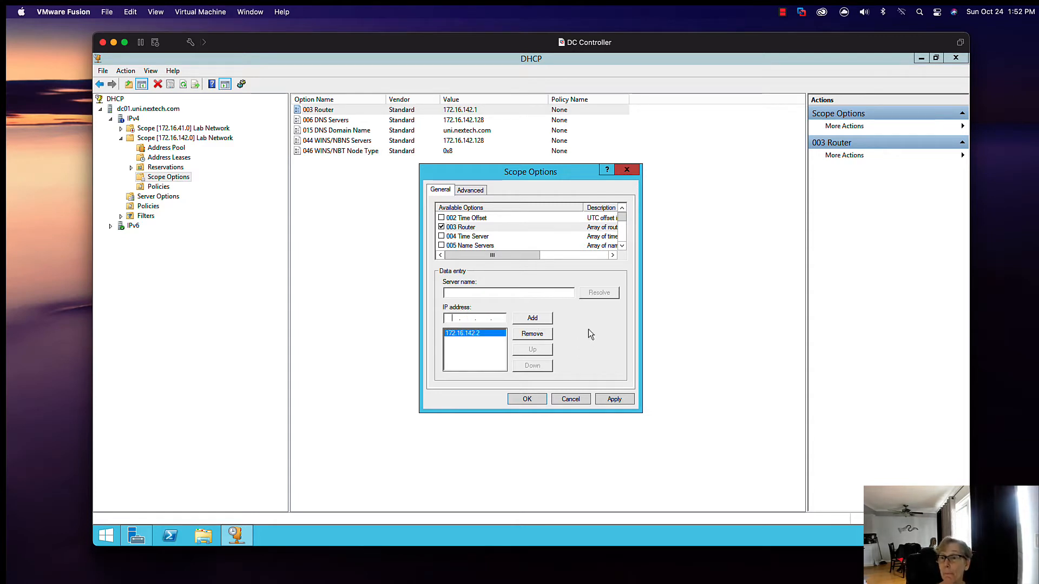
click(601, 399)
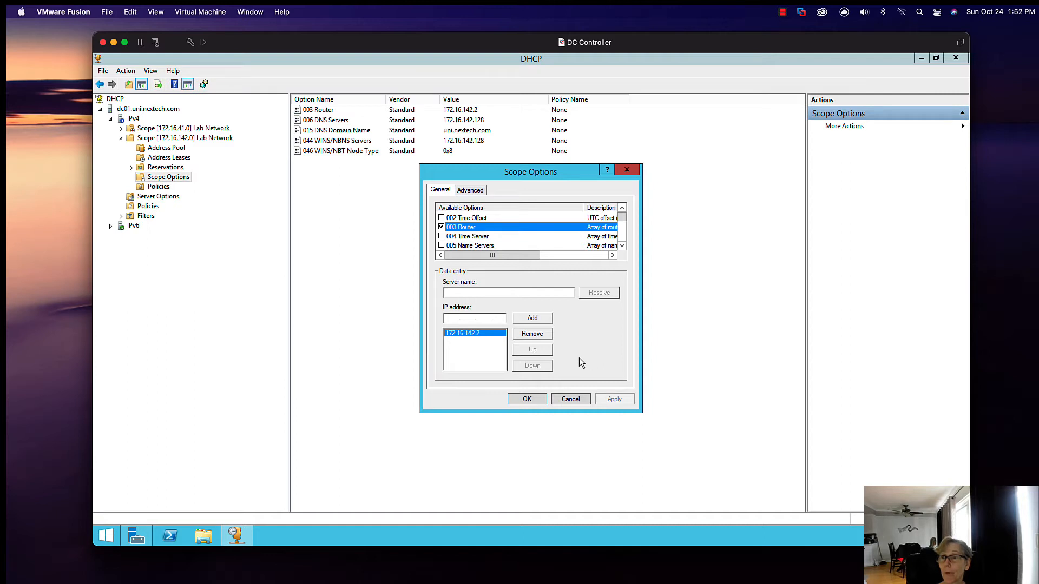
click(532, 401)
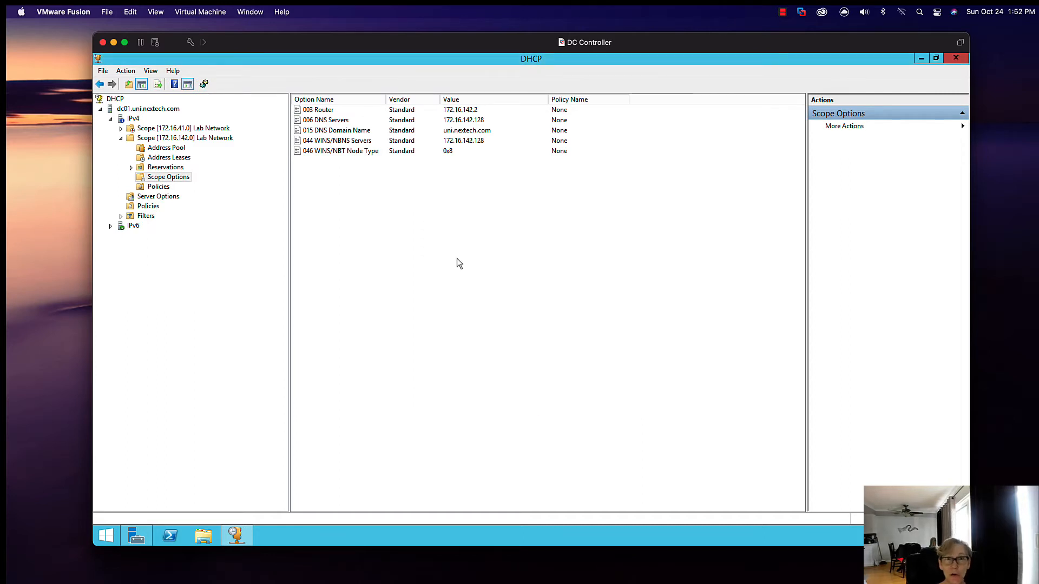
Step: Review the Reservations and Address Leases of the 172.16.142.0 scope, and close the DHCP console
click(172, 167)
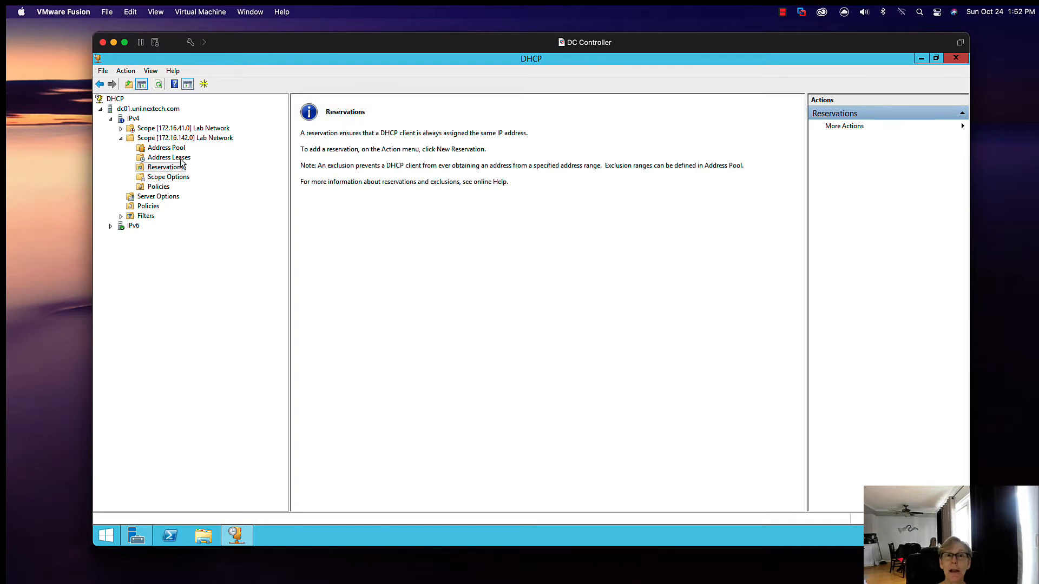
click(181, 158)
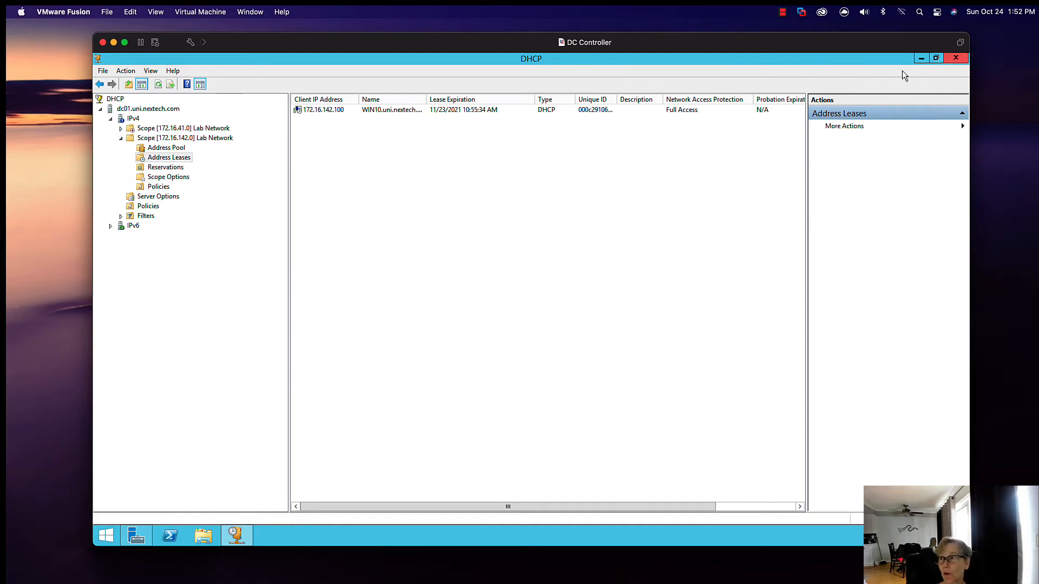
click(957, 58)
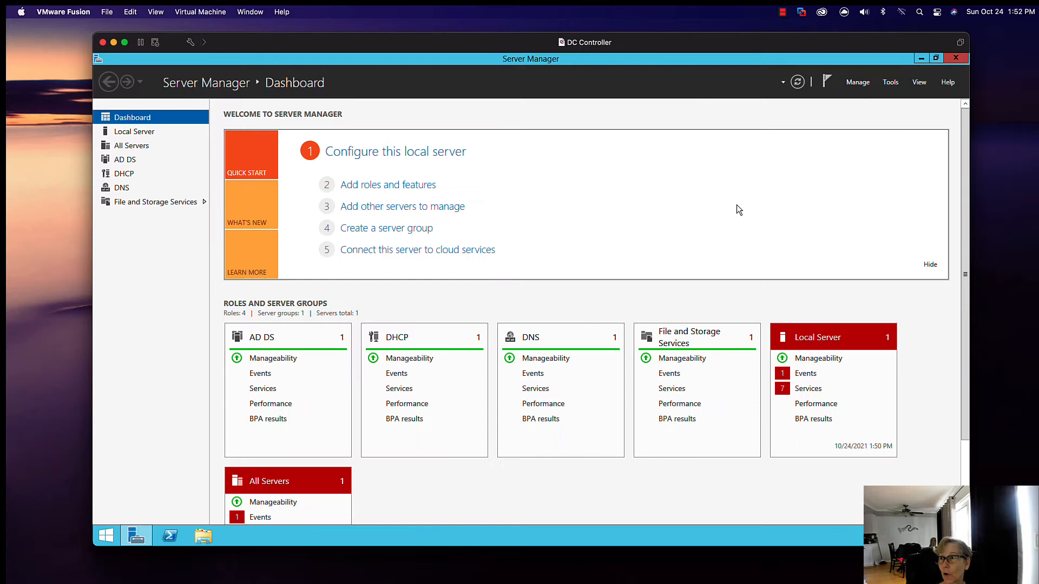
click(890, 82)
click(804, 161)
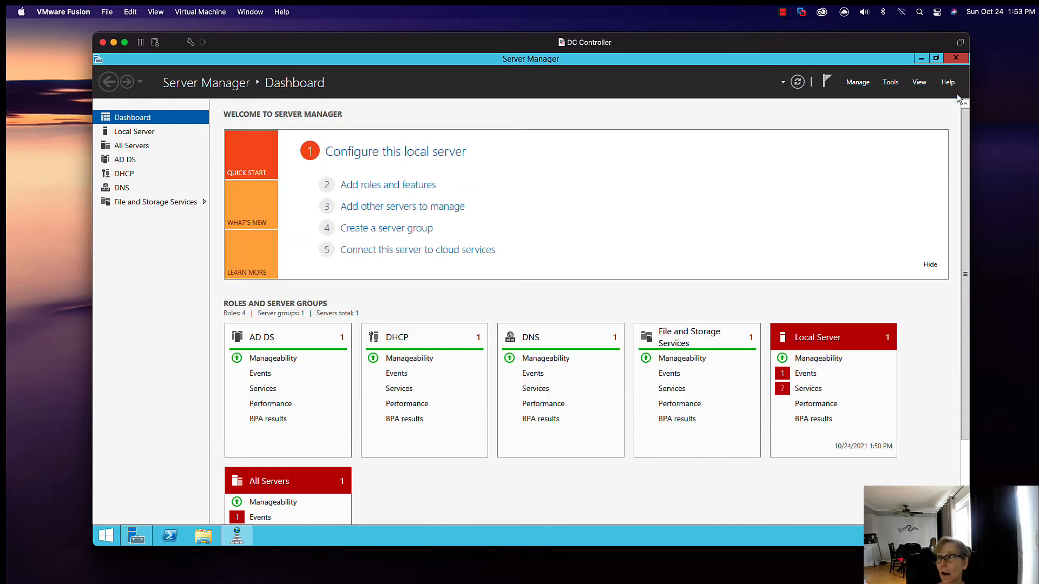
Step: Close Server Manager and restart the server, giving Other (Planned) as the reason
click(962, 60)
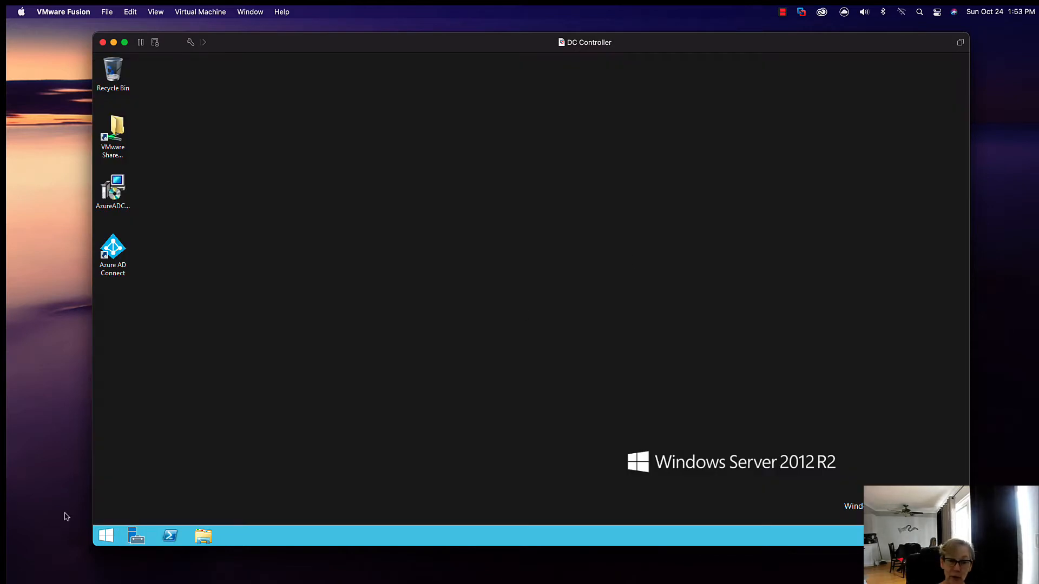
mouse_move(117, 519)
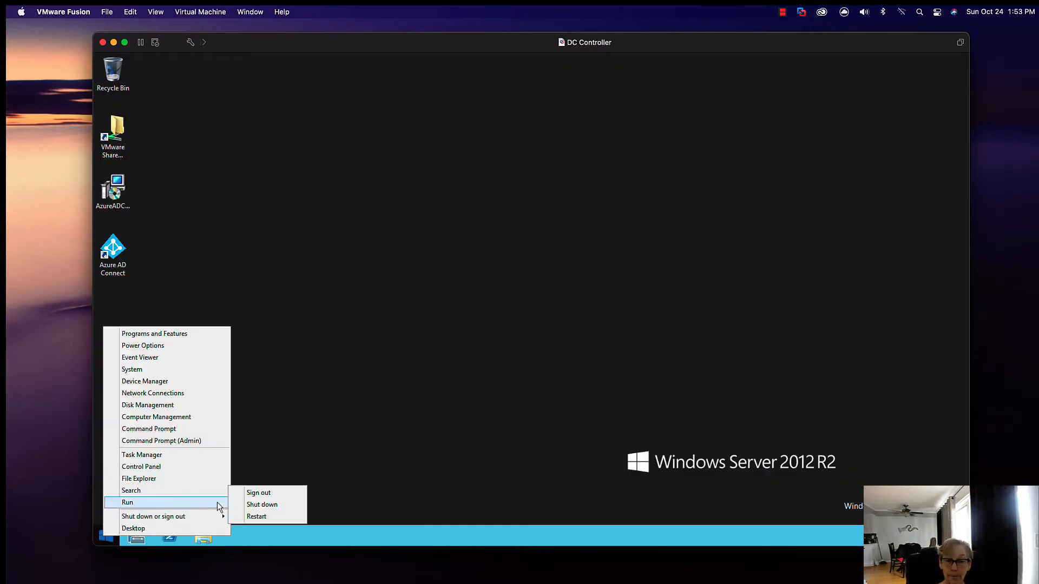
click(255, 513)
click(286, 491)
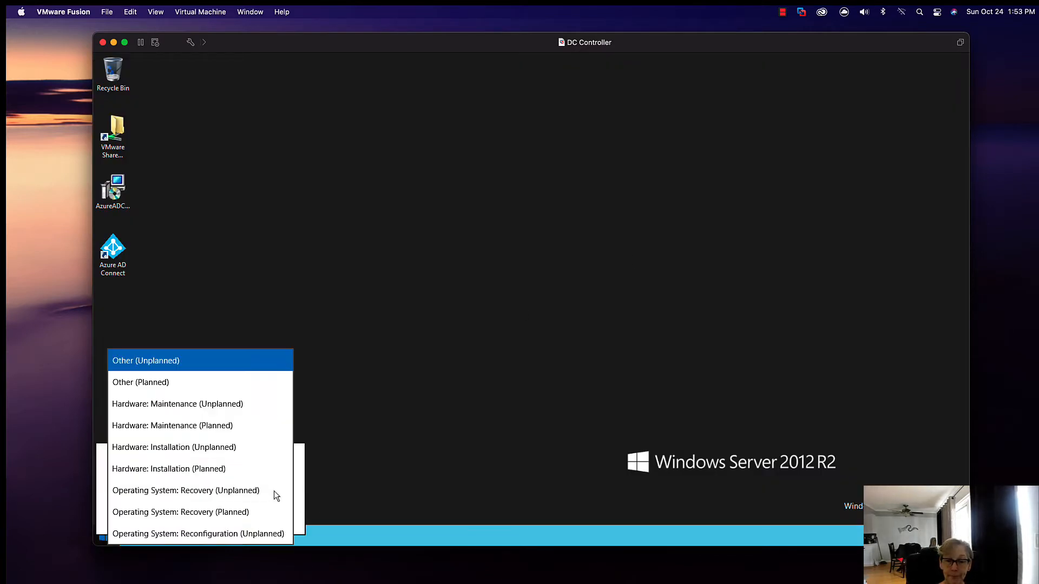
click(184, 386)
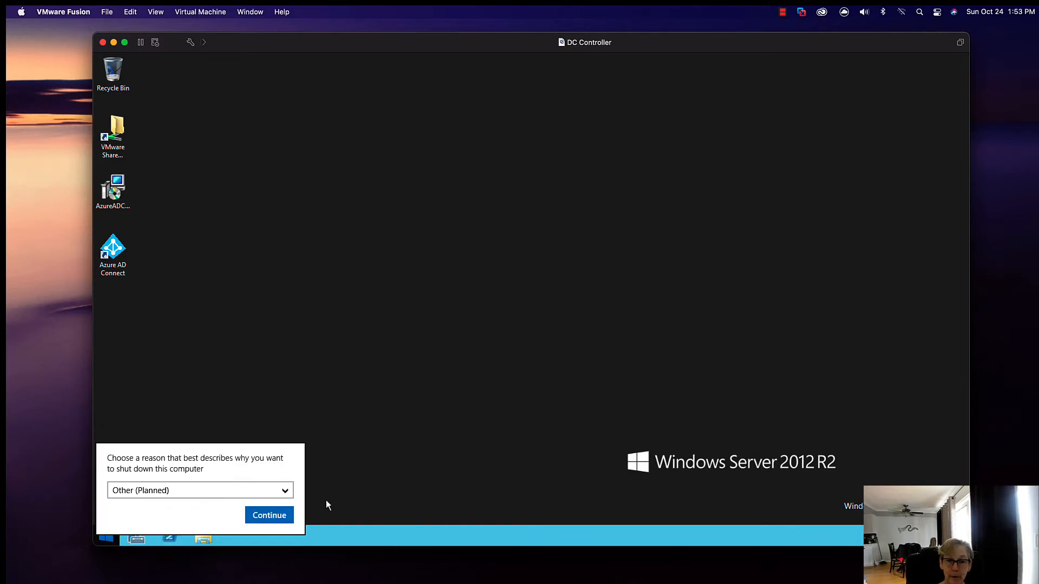
click(269, 515)
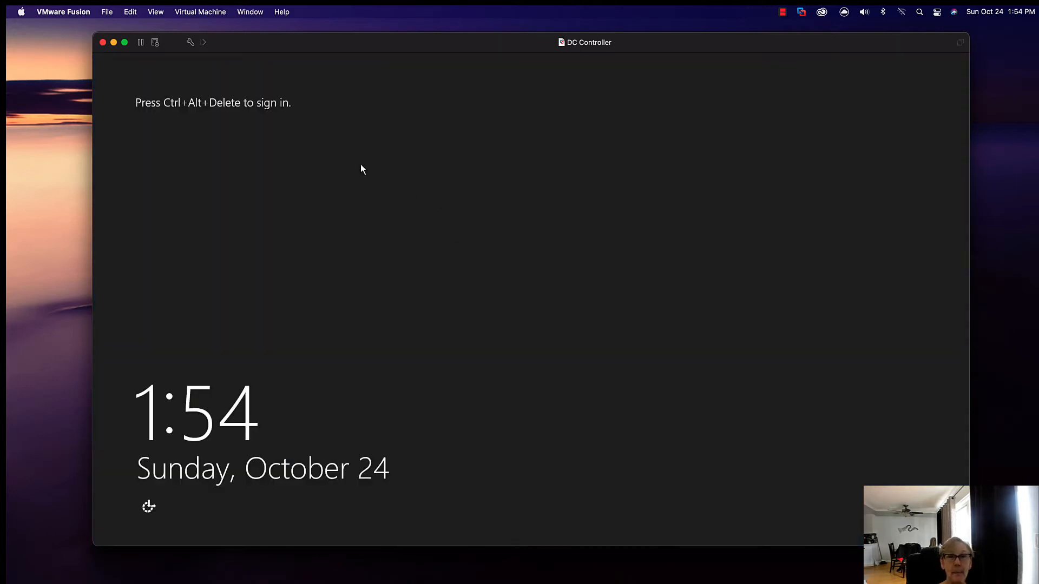
Step: Send Ctrl-Alt-Del to the DC Controller virtual machine and sign in as the domain Administrator with the account password
click(217, 12)
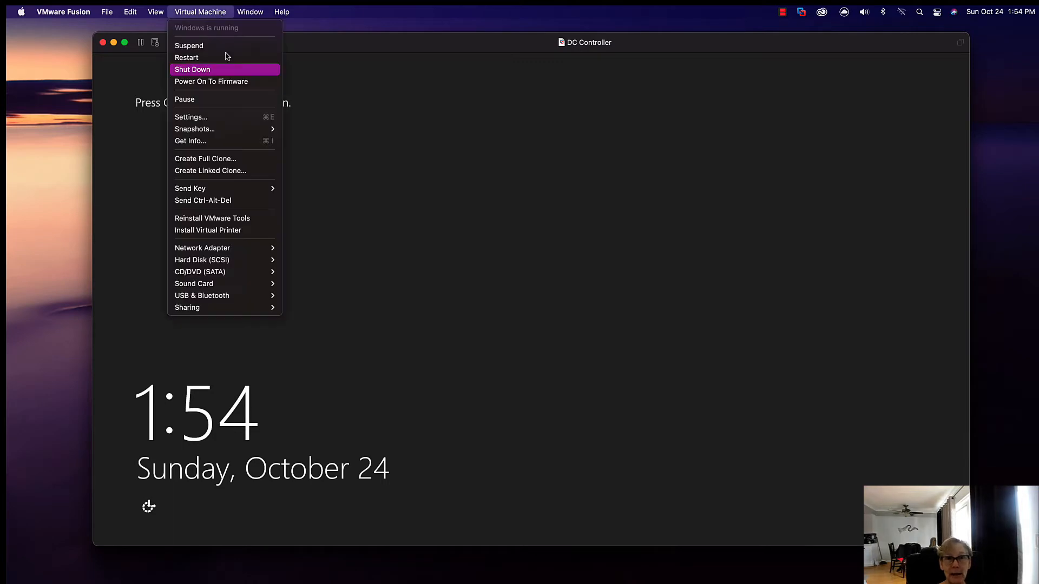
click(237, 201)
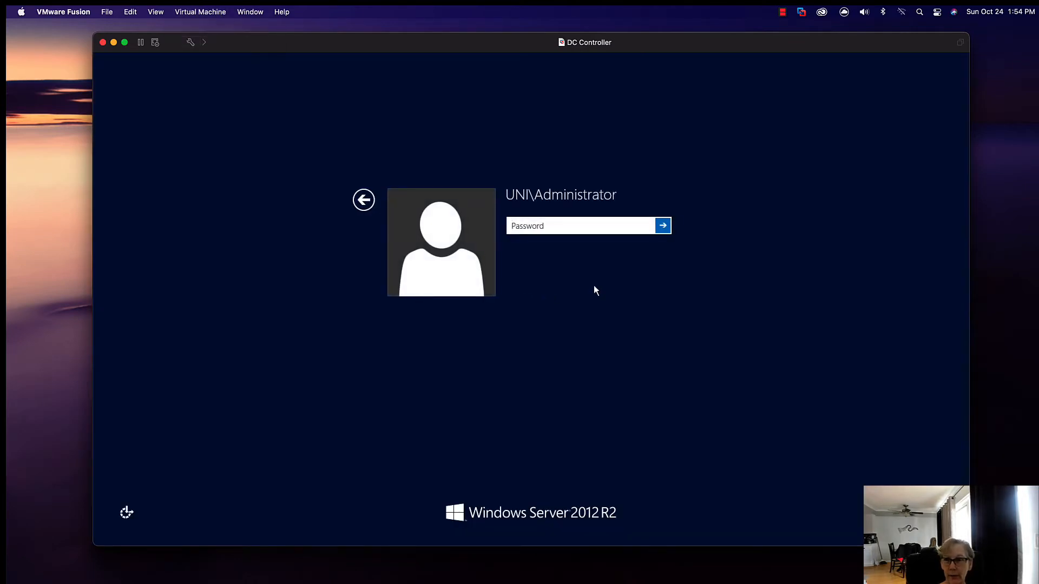
text(********)
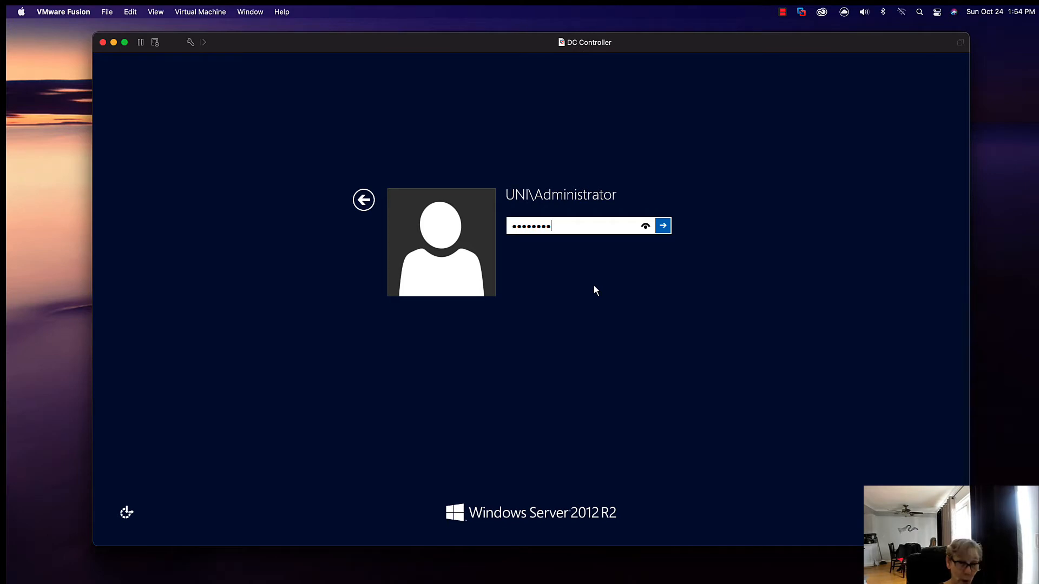
key(Return)
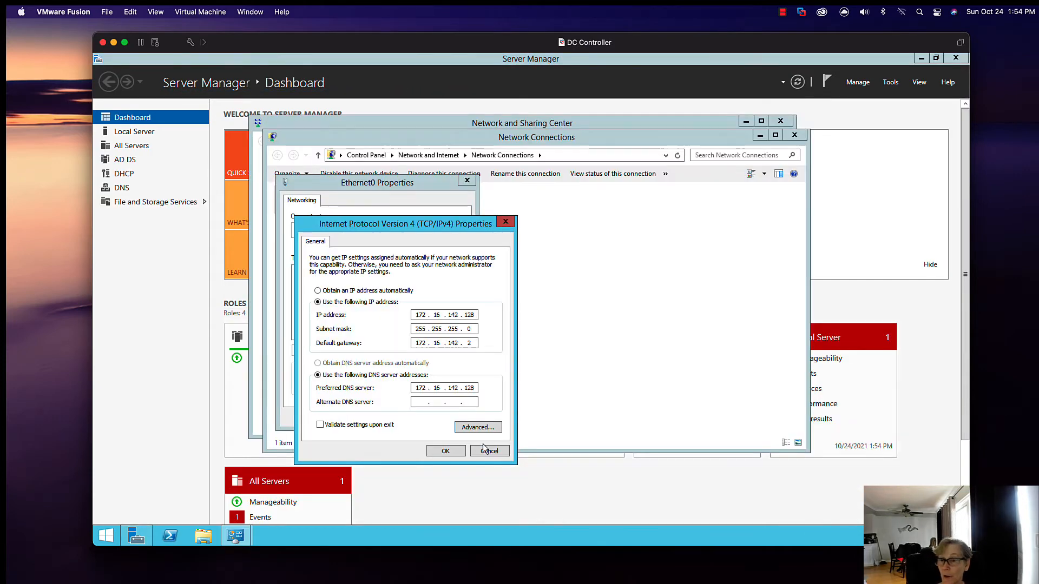
Step: Check the default gateway in the IPv4 properties, cancel the adapter dialogs, and close both network windows
click(478, 451)
click(457, 428)
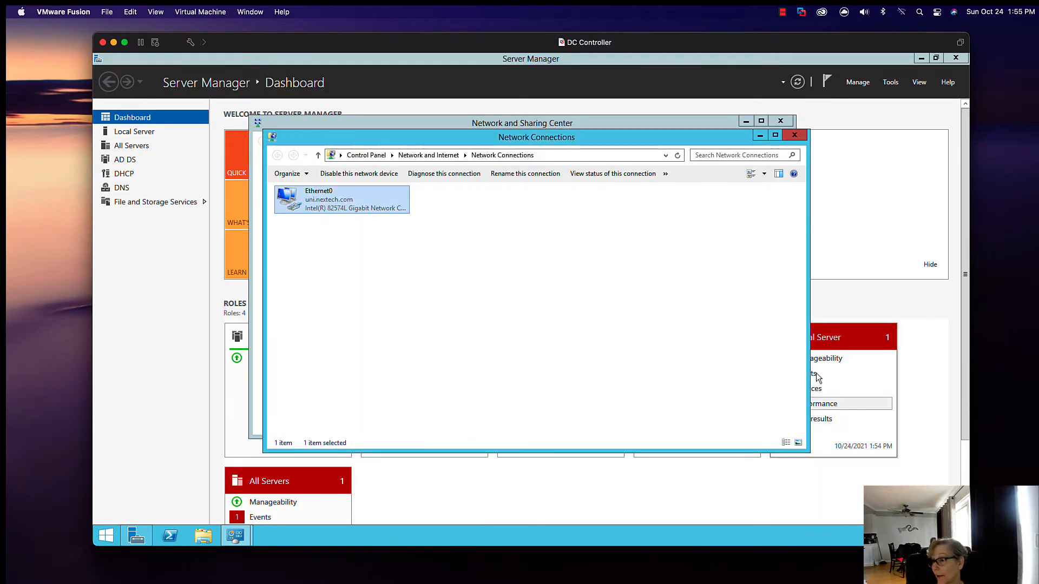
click(795, 134)
click(780, 120)
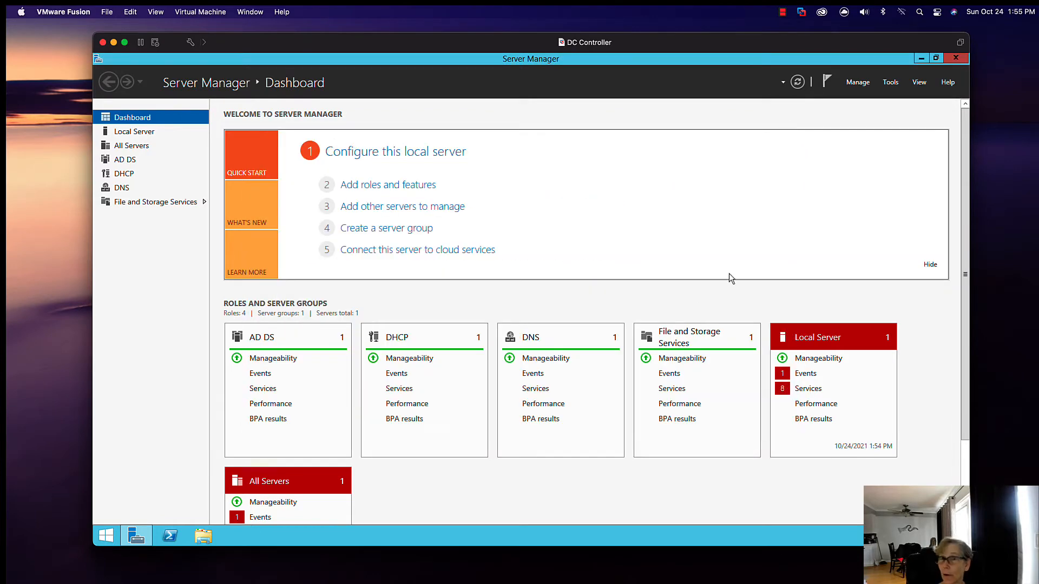
Step: Start the Background Intelligent Transfer Service from the Local Server services details, and close the detail view
click(804, 392)
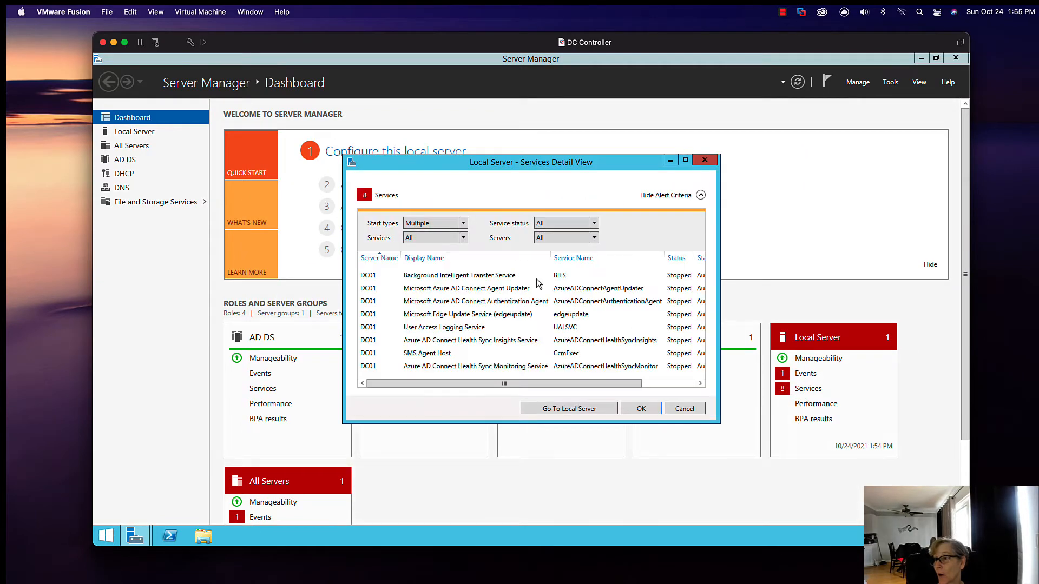
right_click(512, 277)
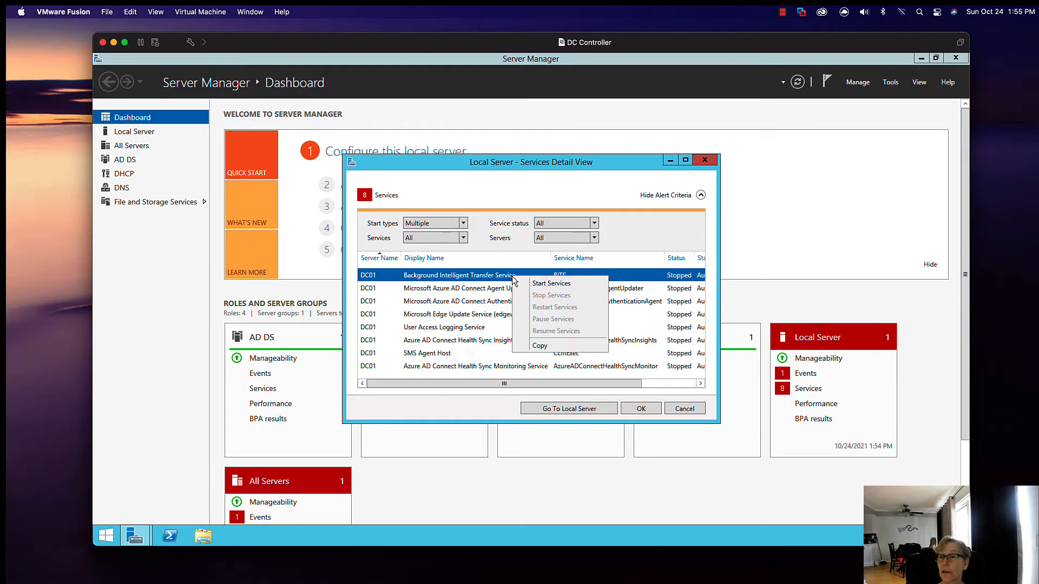
click(527, 283)
click(705, 159)
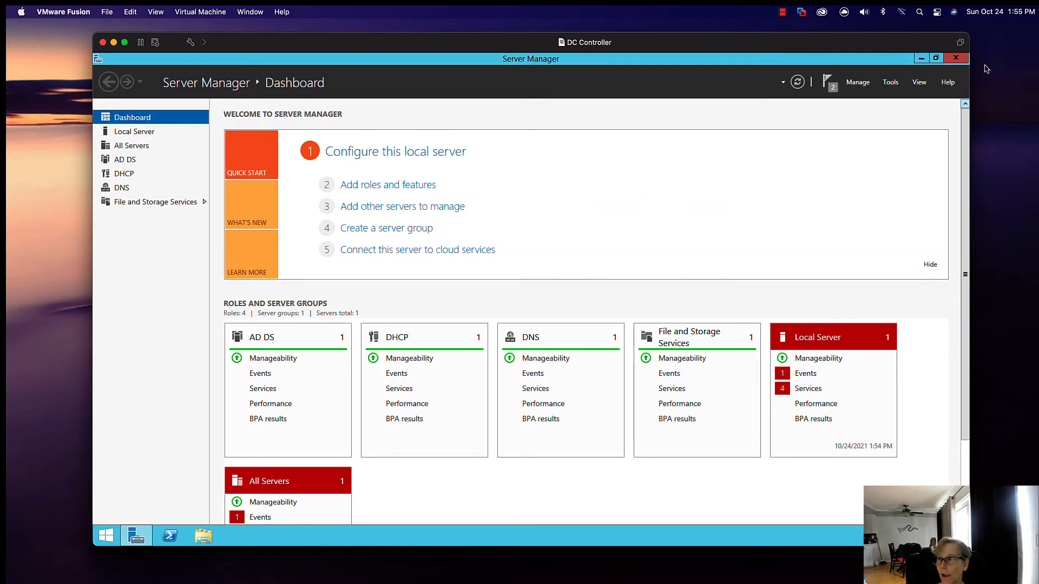
Step: Close Server Manager and minimize the DC Controller virtual machine window
click(956, 58)
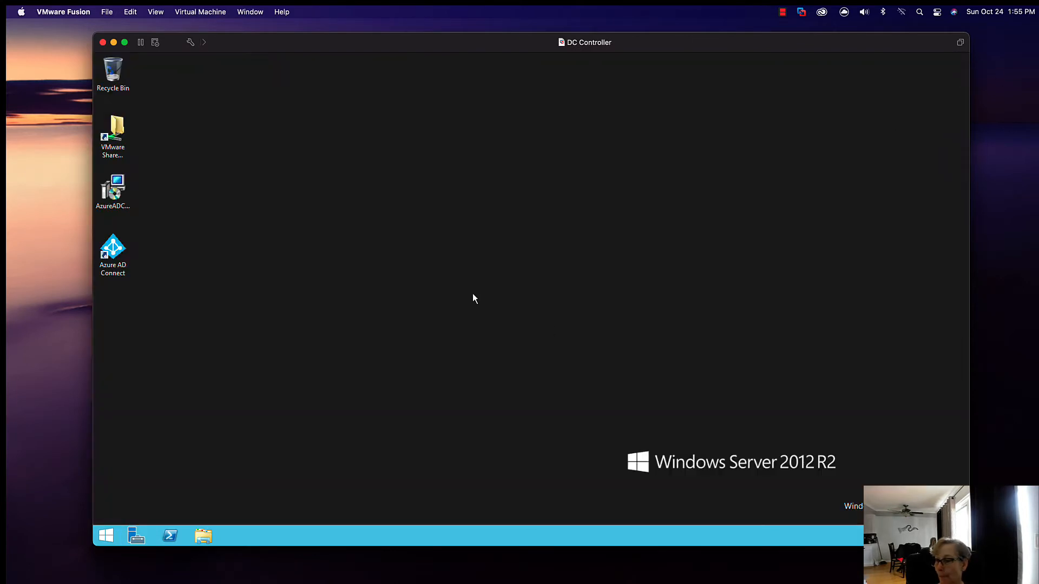
click(115, 43)
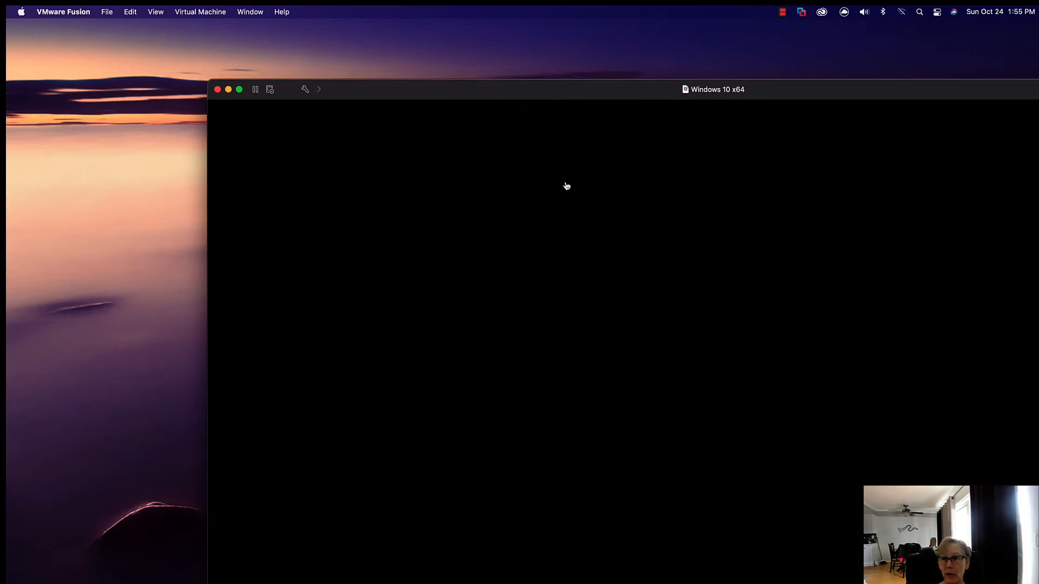
Step: Move the Windows 10 x64 virtual machine window fully into view, send Ctrl-Alt-Del, and sign in as the domain Administrator with the account password
drag(536, 92, 412, 33)
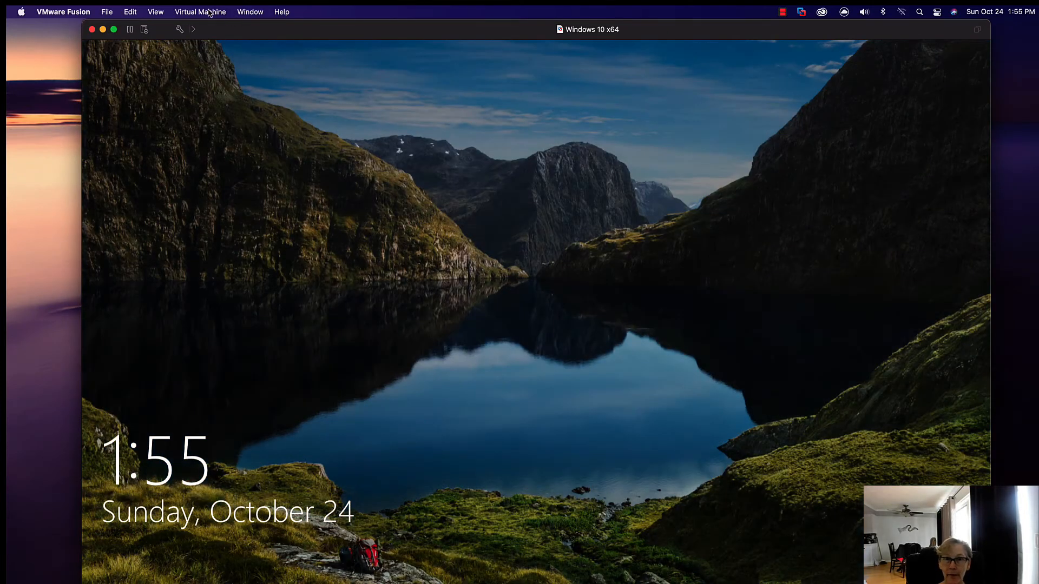
click(209, 11)
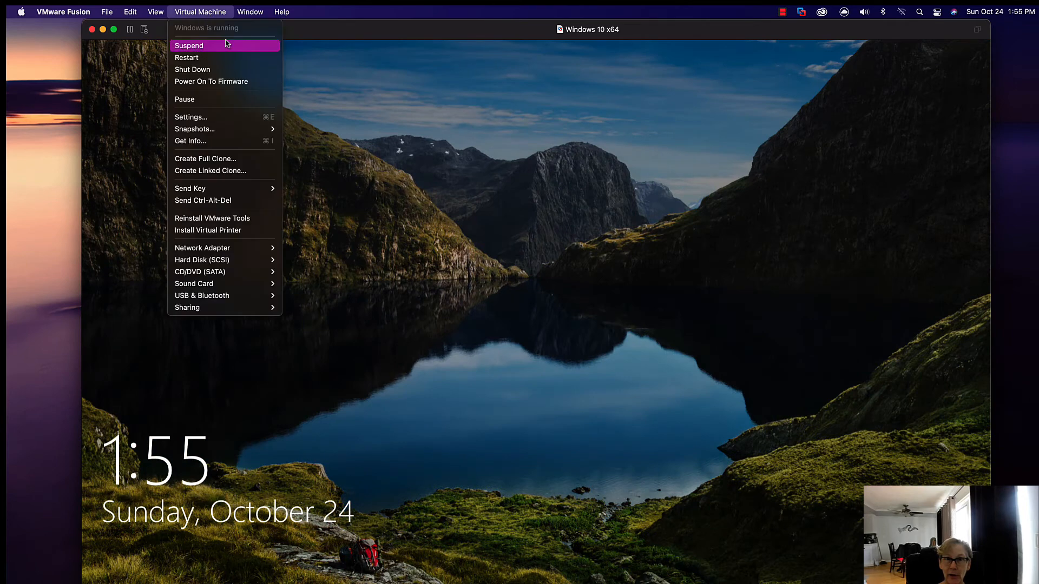
click(227, 200)
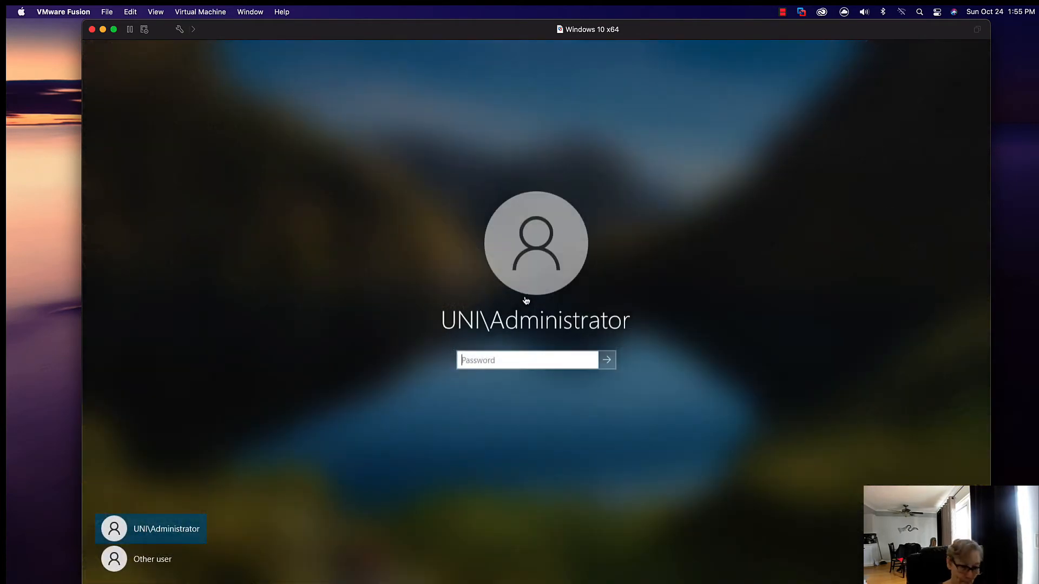
text(********)
key(Return)
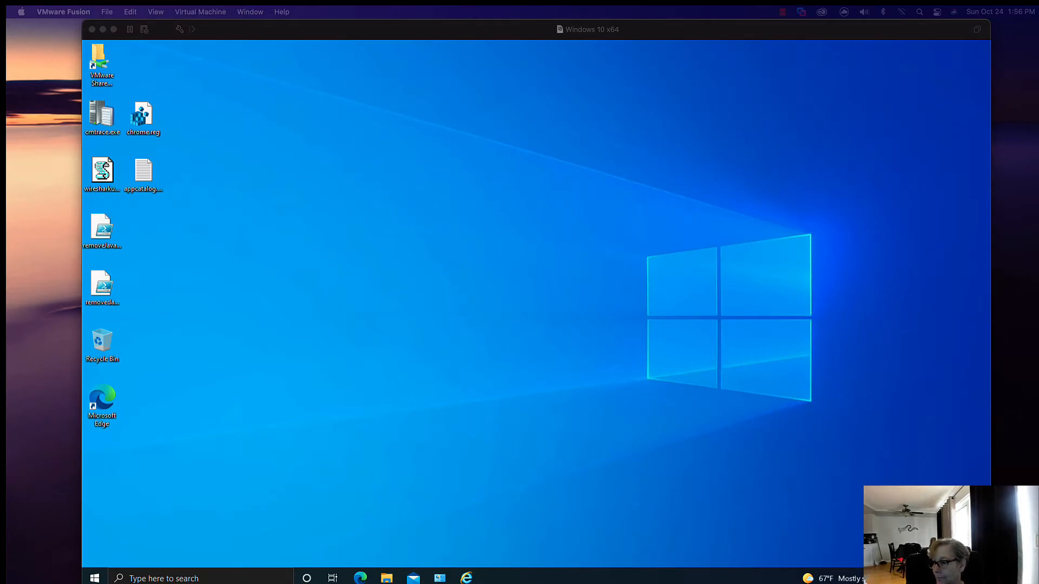
click(88, 57)
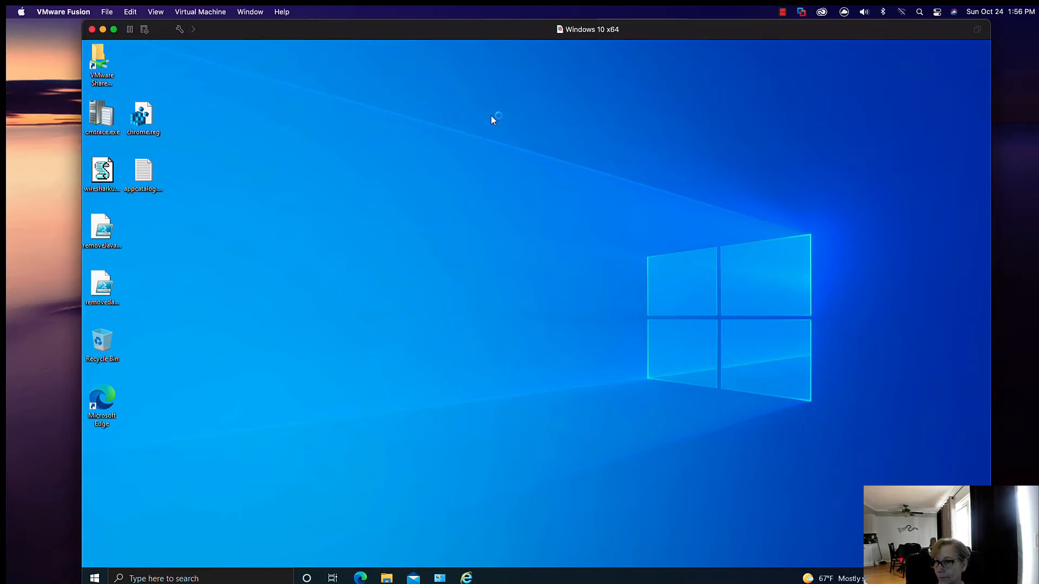
Step: Open the properties of the Ethernet0 adapter from the Windows 10 network settings' adapter options
right_click(901, 579)
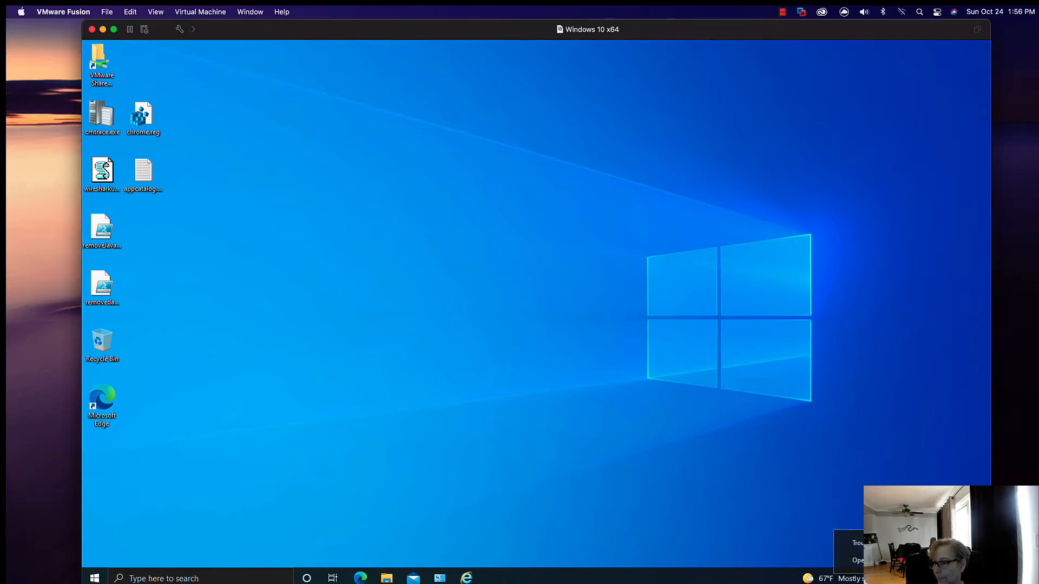
click(854, 561)
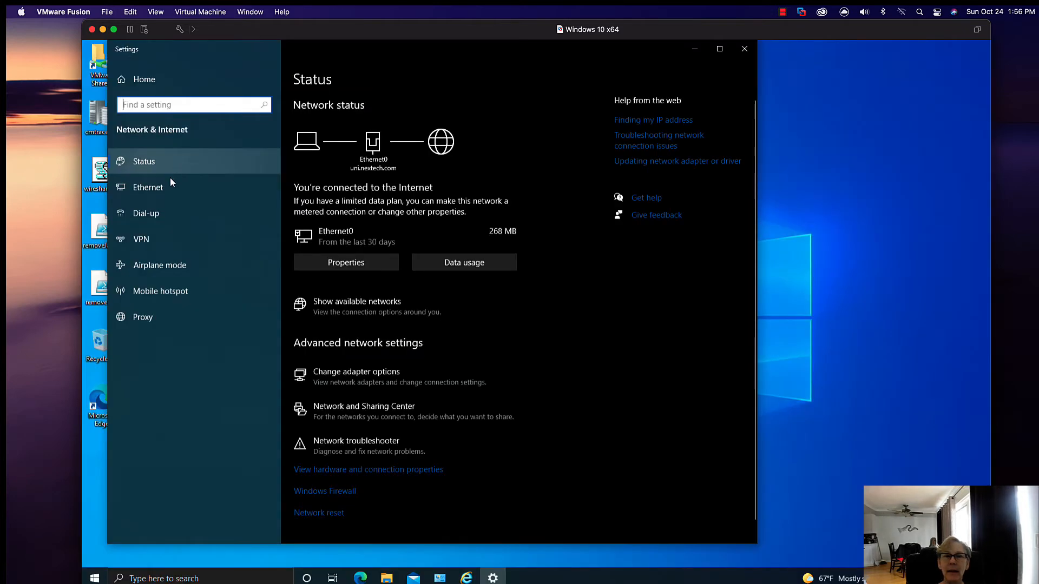
click(192, 188)
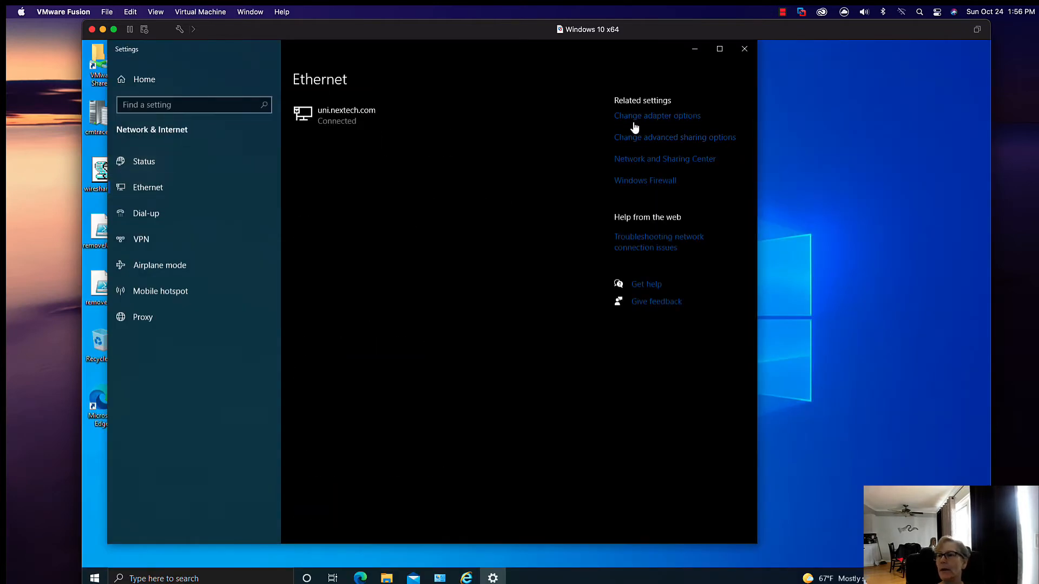
click(657, 116)
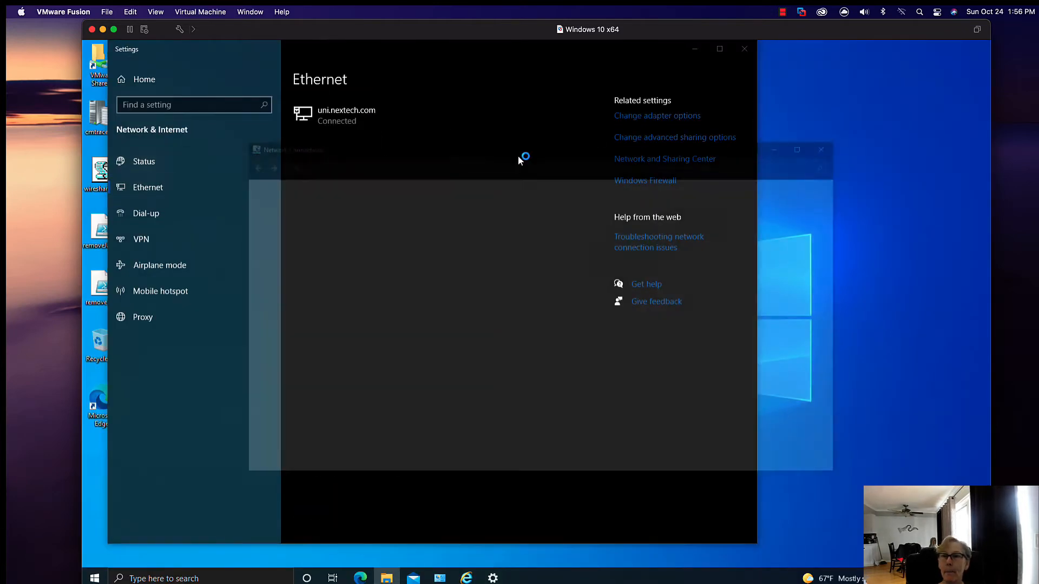
right_click(443, 199)
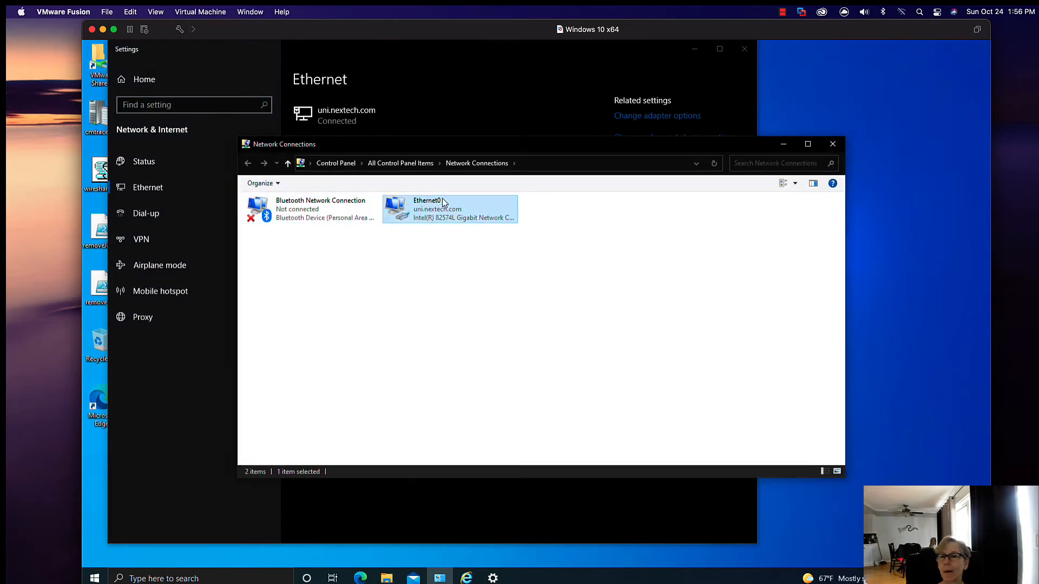
click(476, 299)
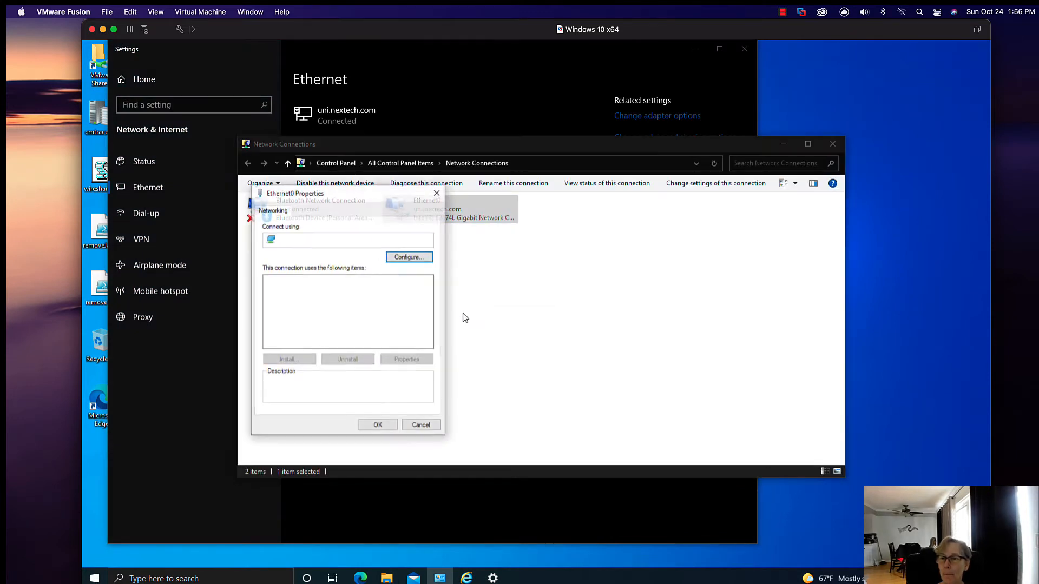
Step: Examine the adapter's Internet Protocol Version 4 properties and its advanced DNS and WINS settings
click(379, 307)
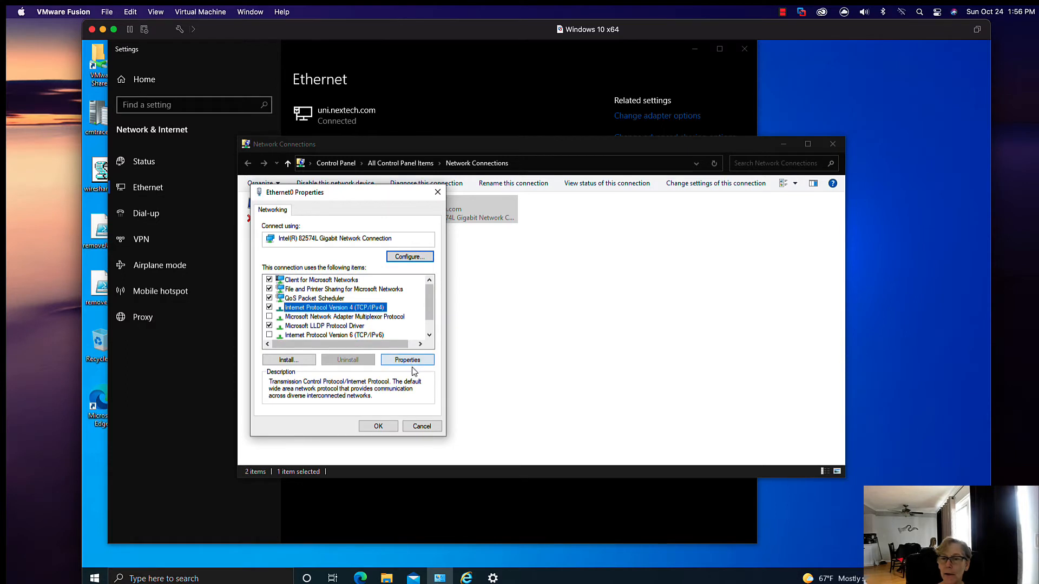
click(413, 367)
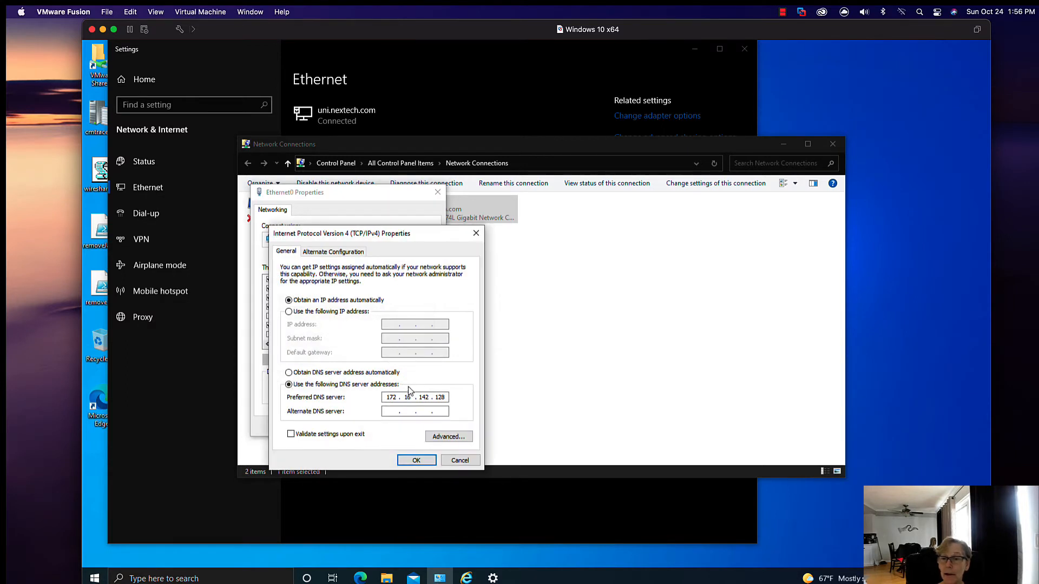
click(454, 436)
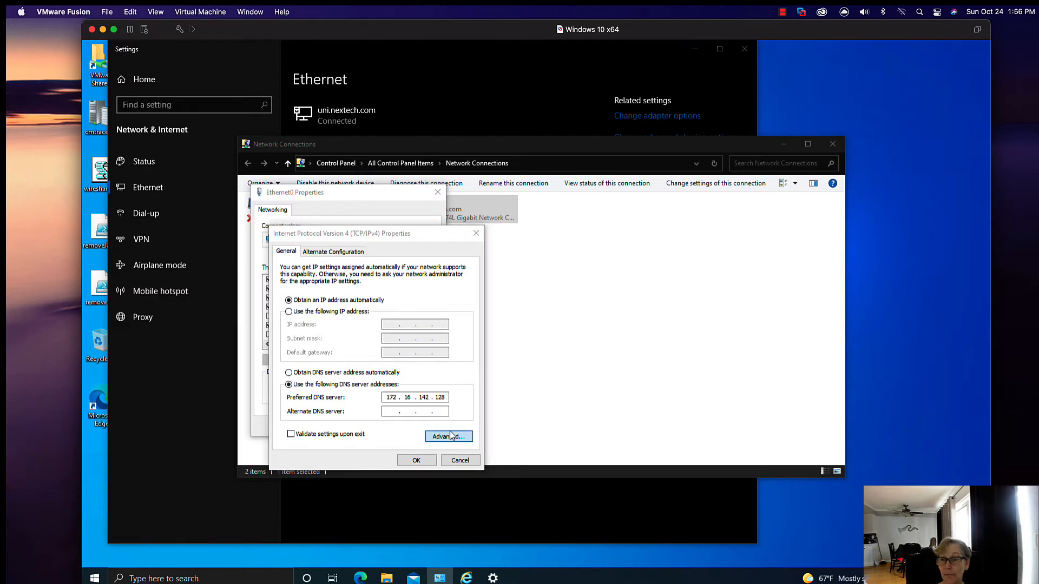
click(325, 261)
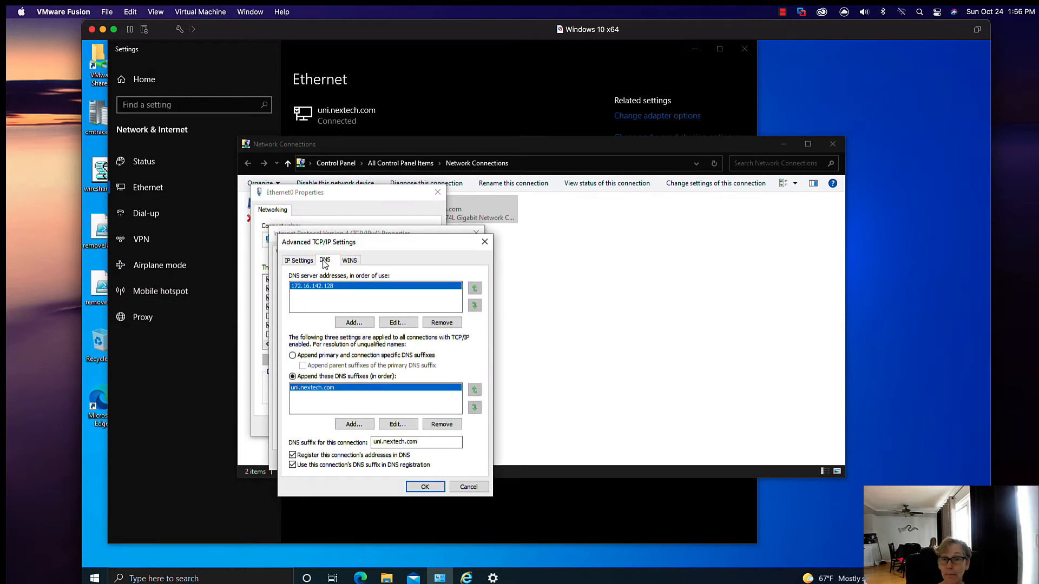
click(350, 262)
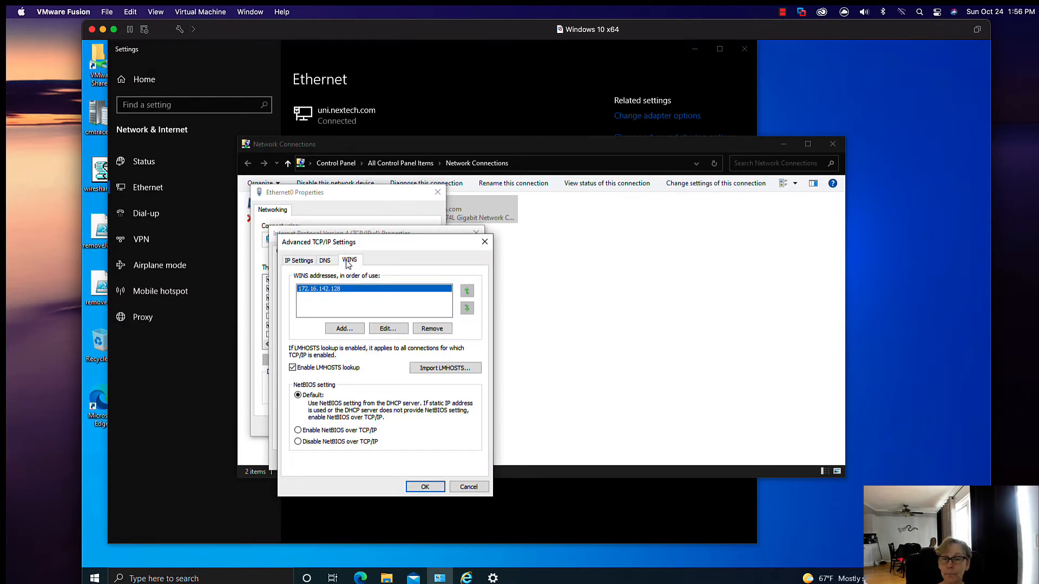
Step: Cancel the adapter dialogs, close both network windows, and minimize the Windows 10 x64 virtual machine
click(469, 487)
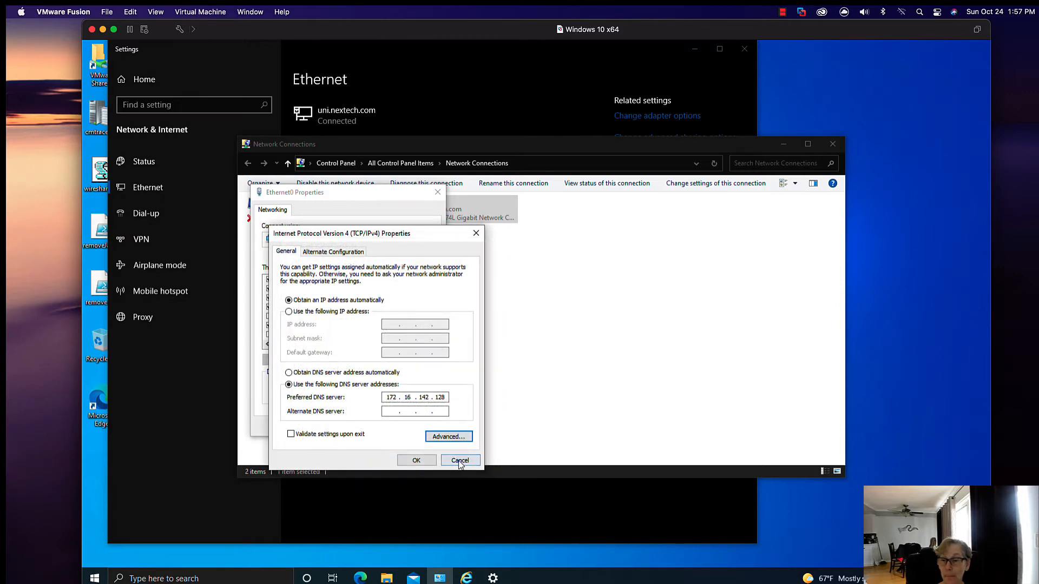
click(460, 461)
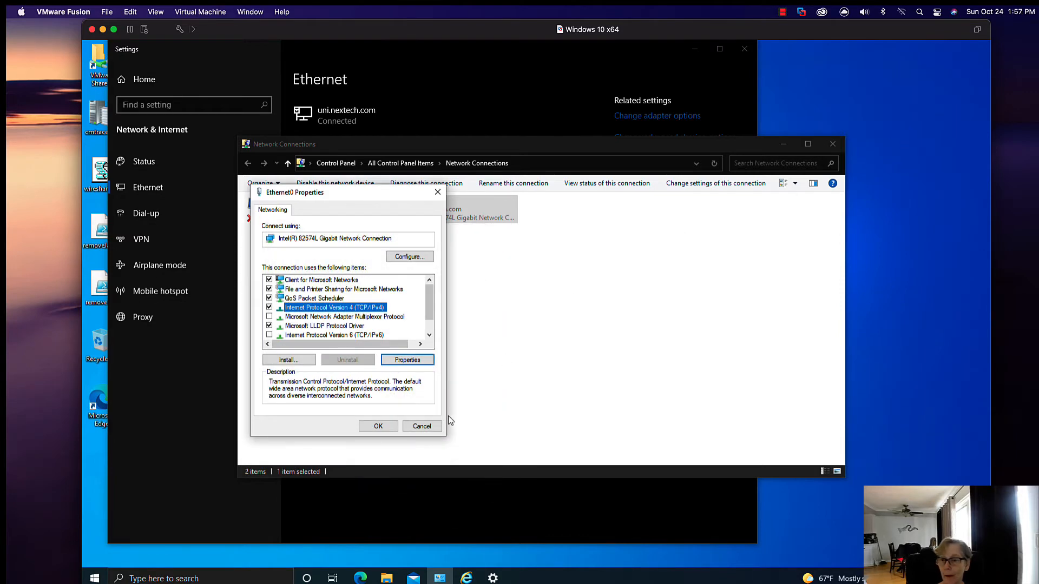
click(425, 423)
click(832, 144)
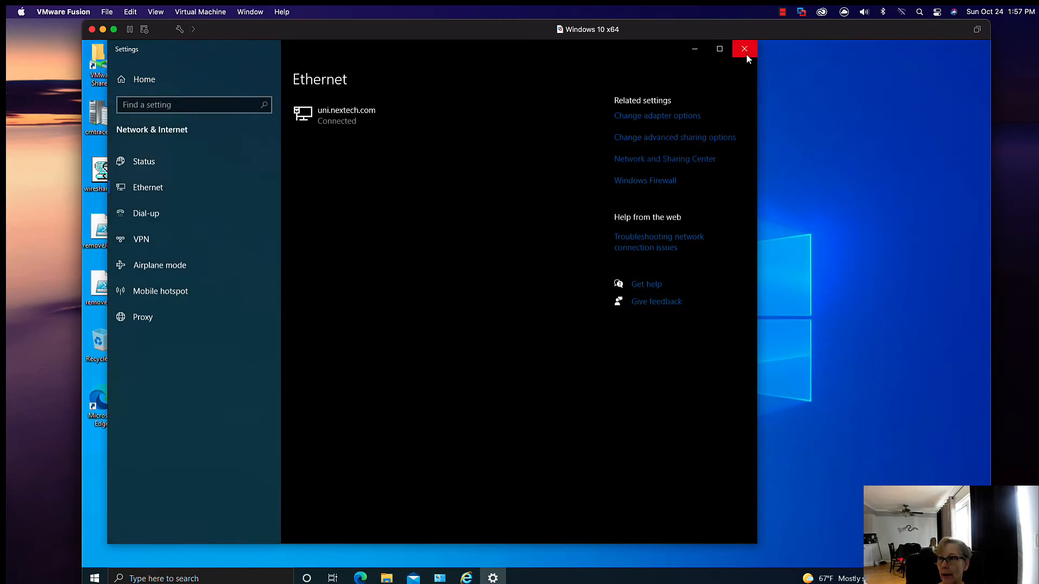
click(747, 54)
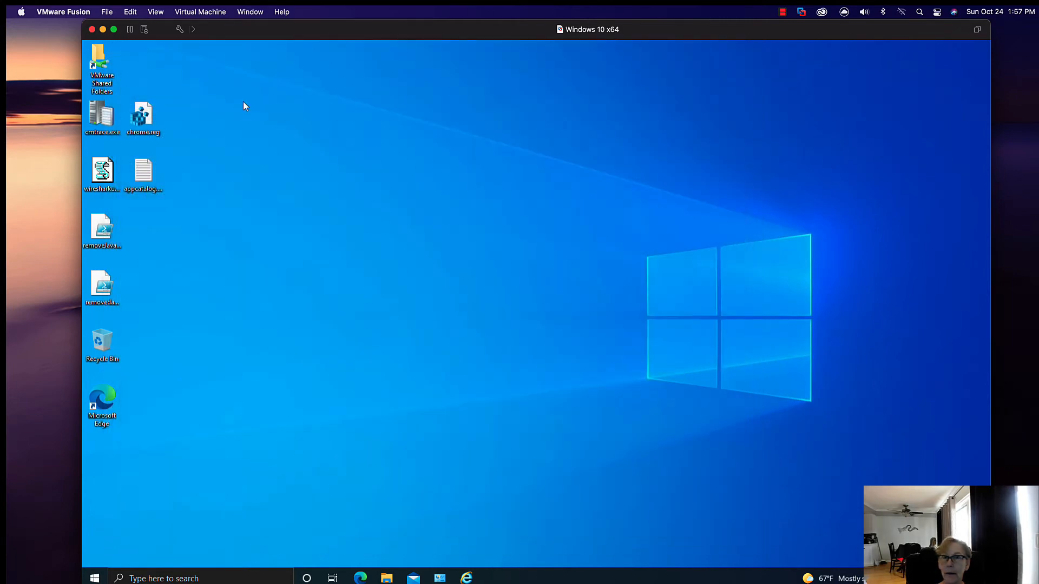
click(103, 30)
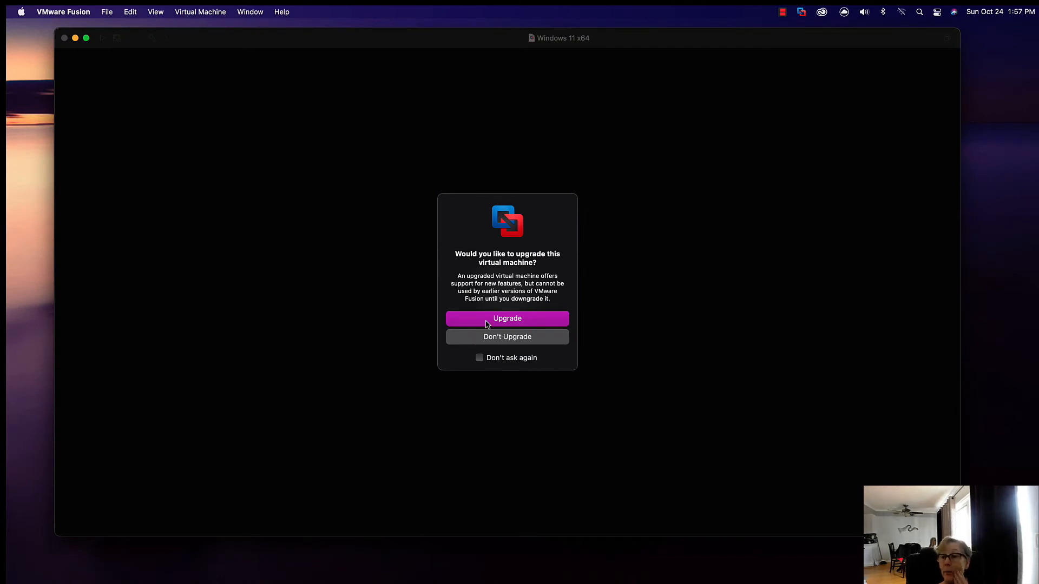
Step: Upgrade the Windows 11 x64 virtual machine, then send Ctrl-Alt-Del and sign in as the domain administrator with the account password
click(505, 323)
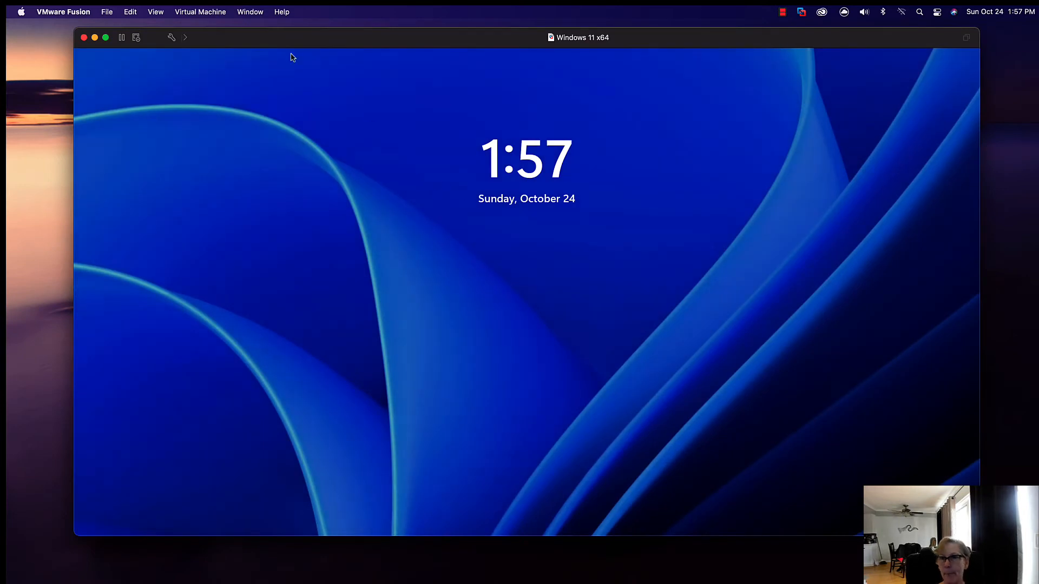
click(207, 12)
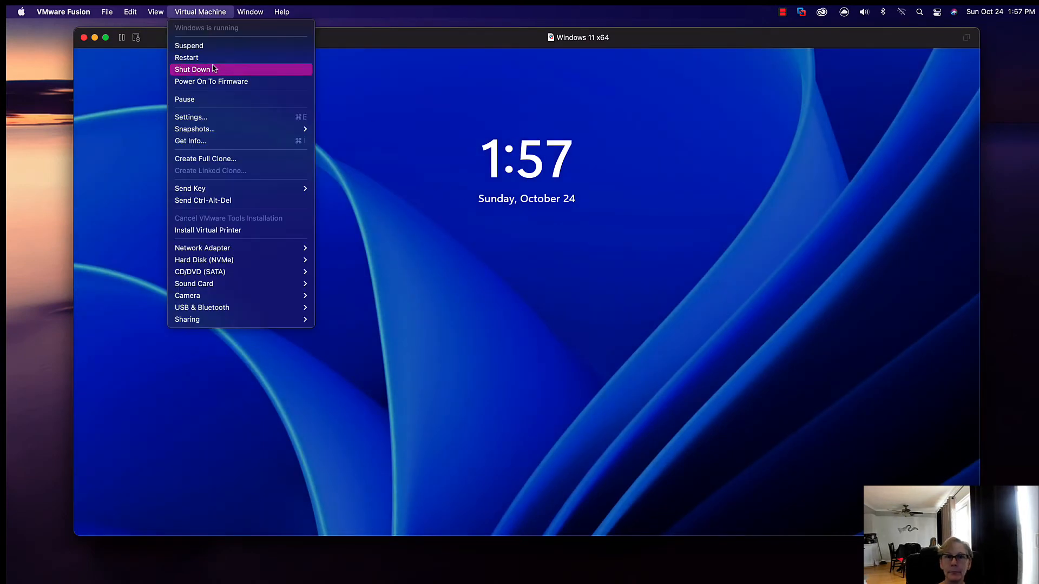
click(236, 204)
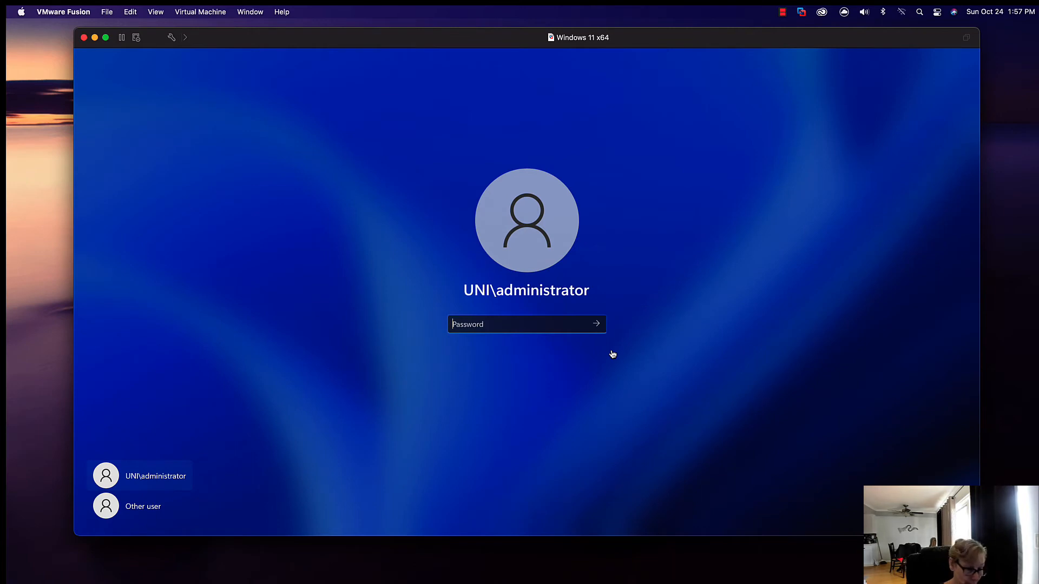
text(********)
key(Return)
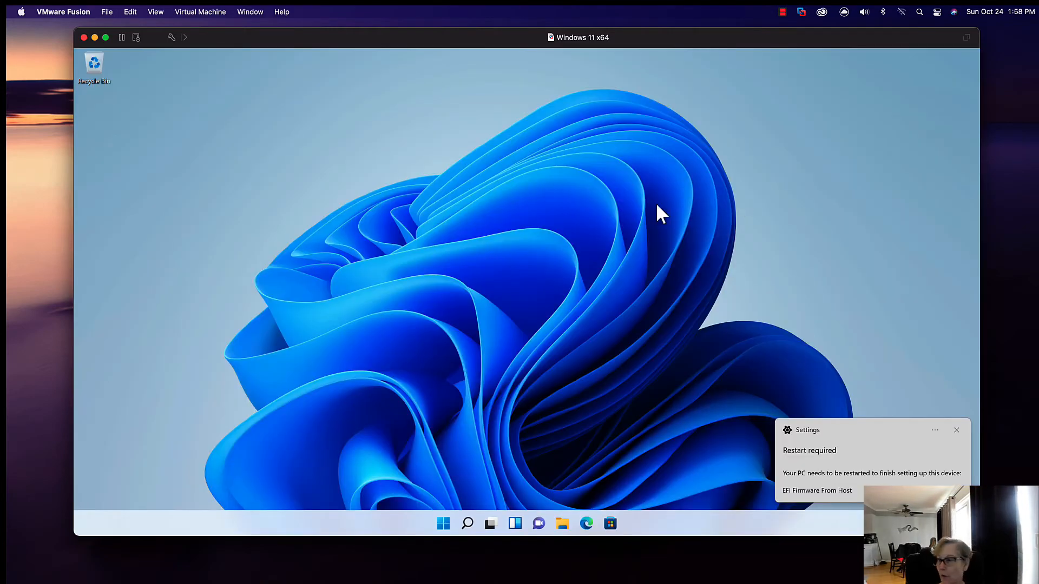
Step: Dismiss the restart notification in Windows 11 and show the hidden system tray icons
click(956, 431)
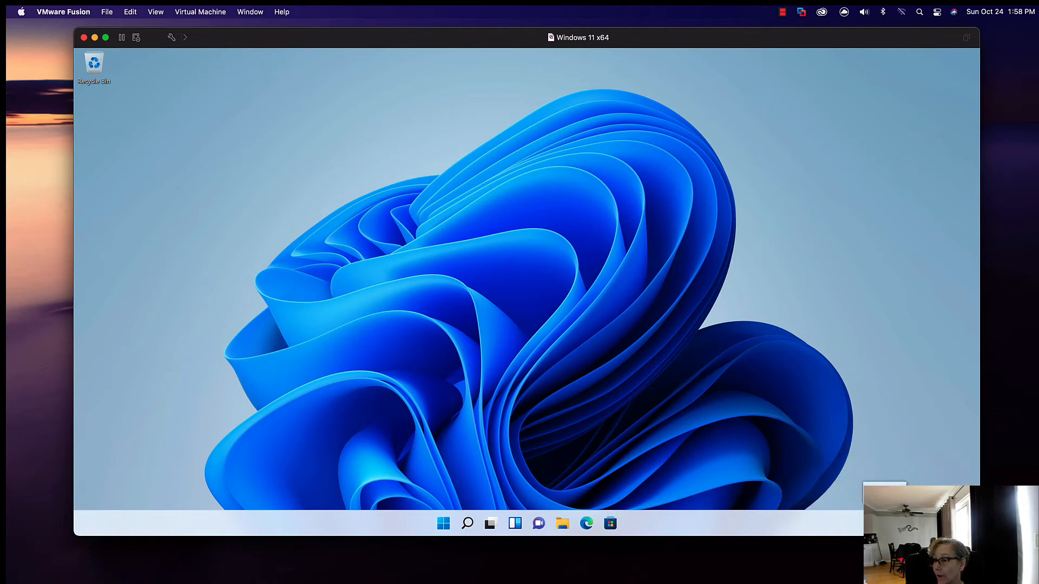
click(884, 524)
click(885, 523)
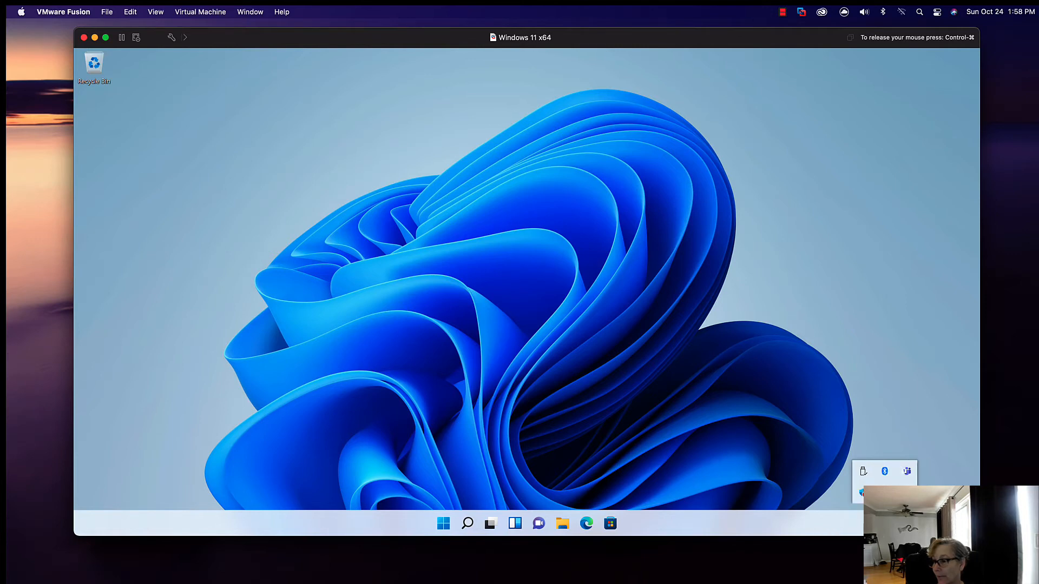
Step: Open File Explorer and go to Control Panel by entering its name as the location
key(super+e)
click(397, 173)
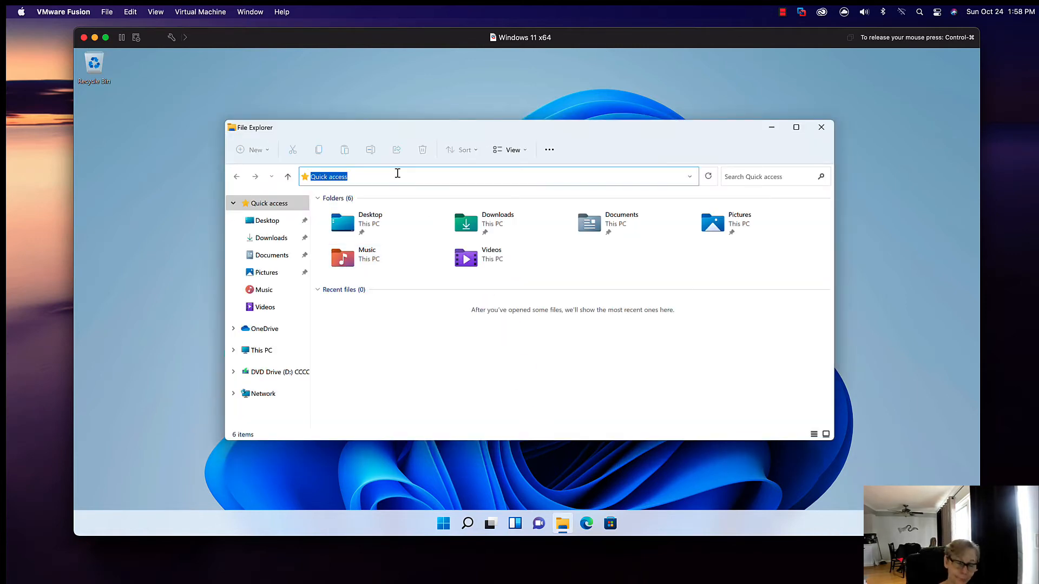
text(conrtrol p)
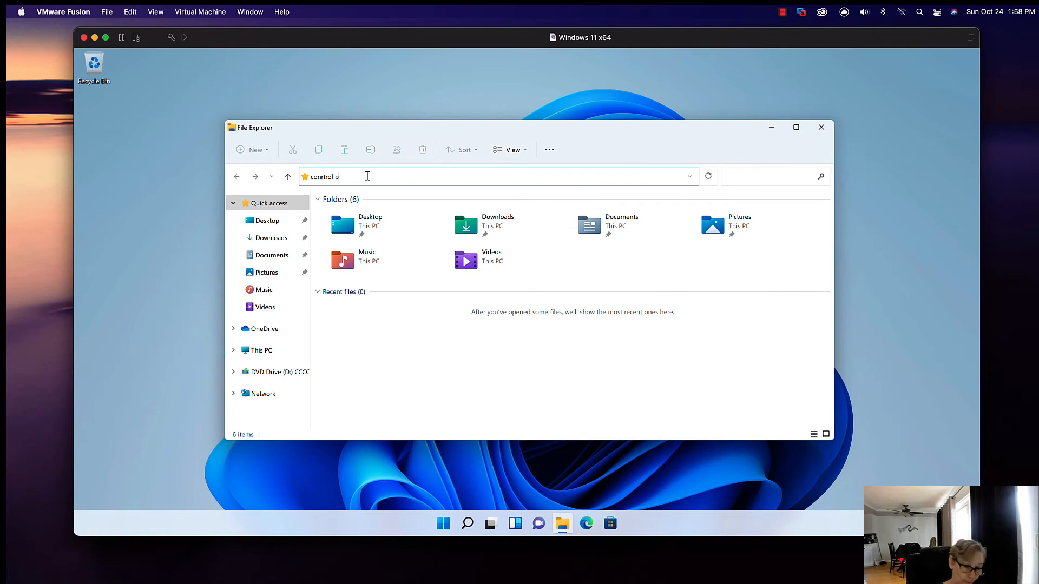
key(BackSpace)
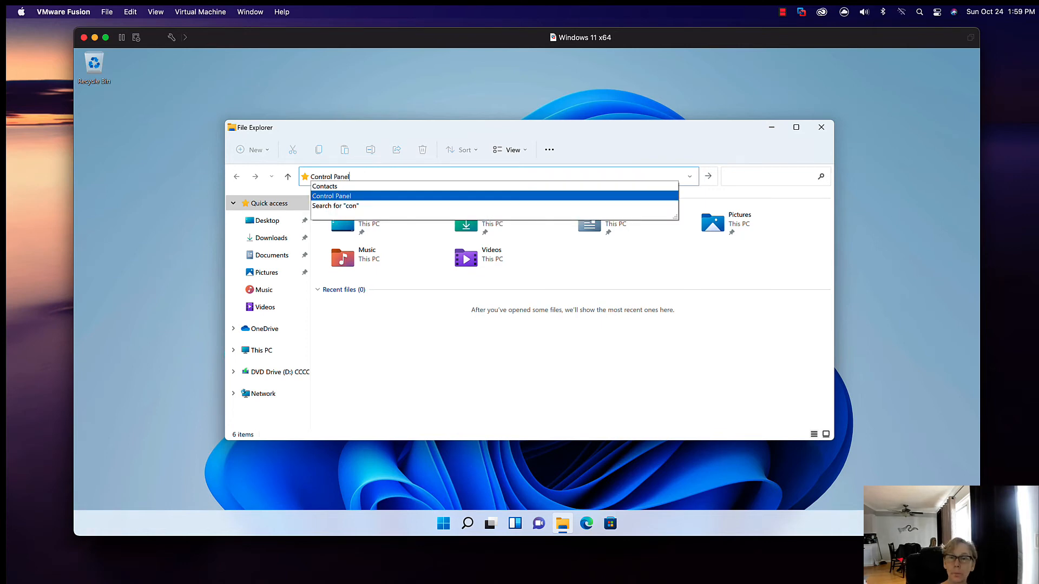
key(Return)
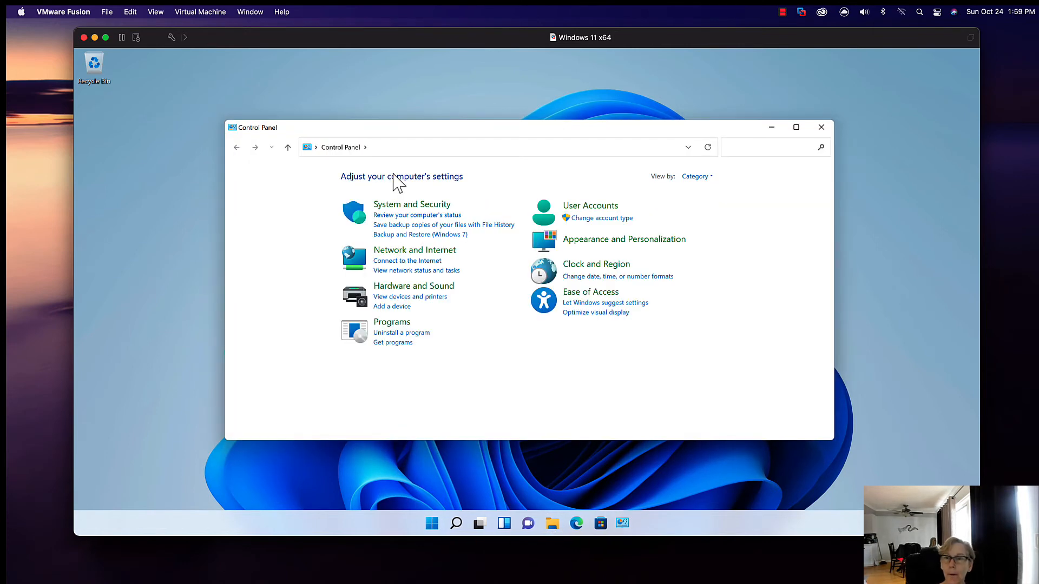
Step: Check the VMware Tools entry among the installed programs and close the Programs and Features window
click(396, 324)
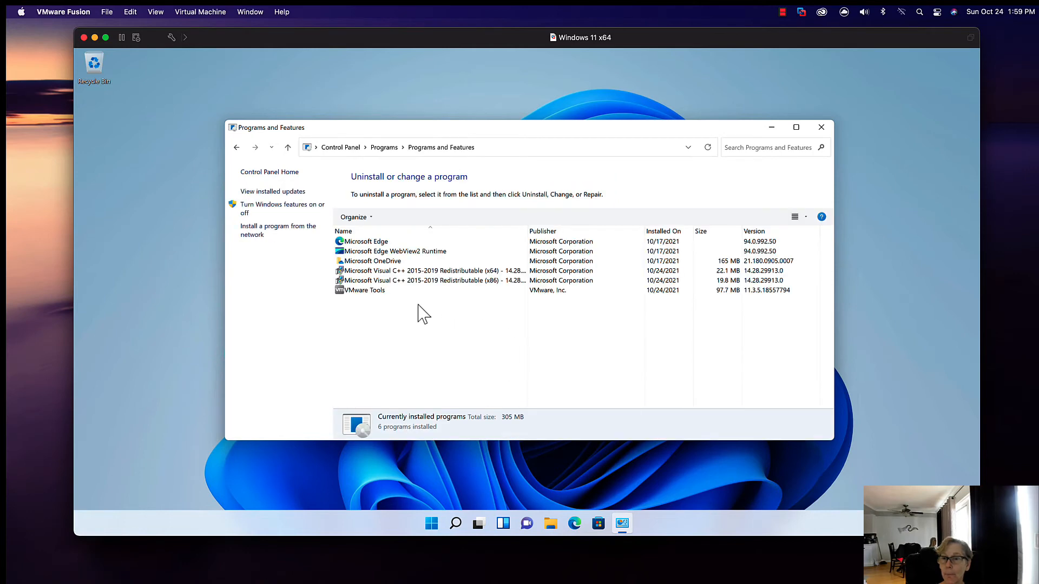
click(417, 290)
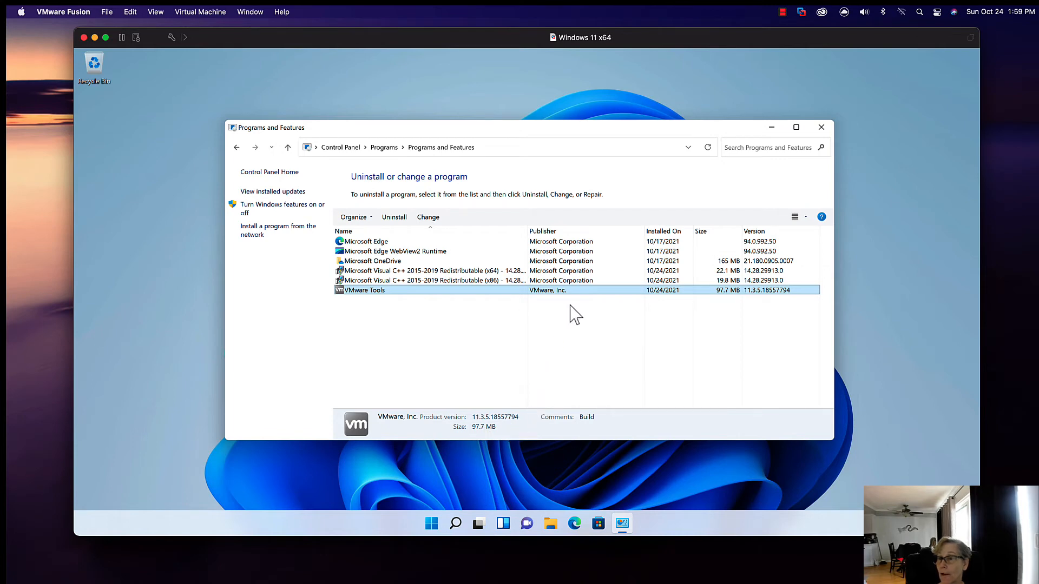
click(822, 128)
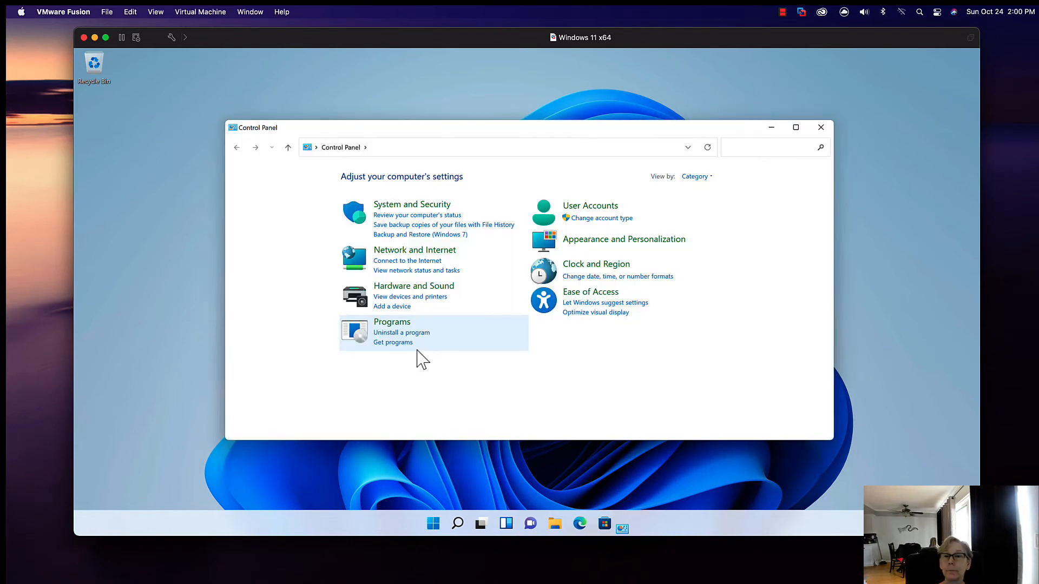
Step: Set the reopened Control Panel to view its items as small icons
click(695, 177)
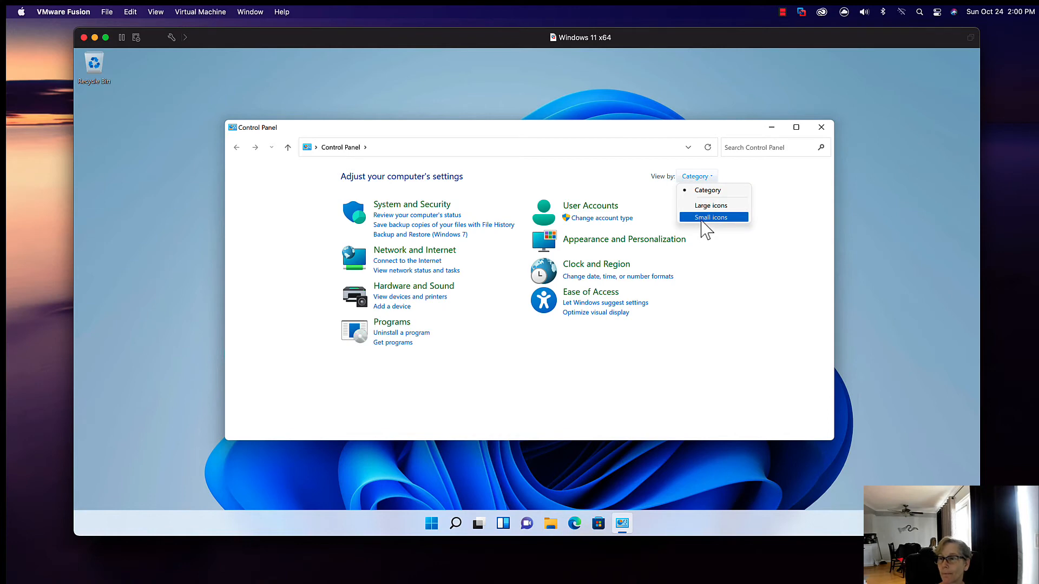
click(704, 217)
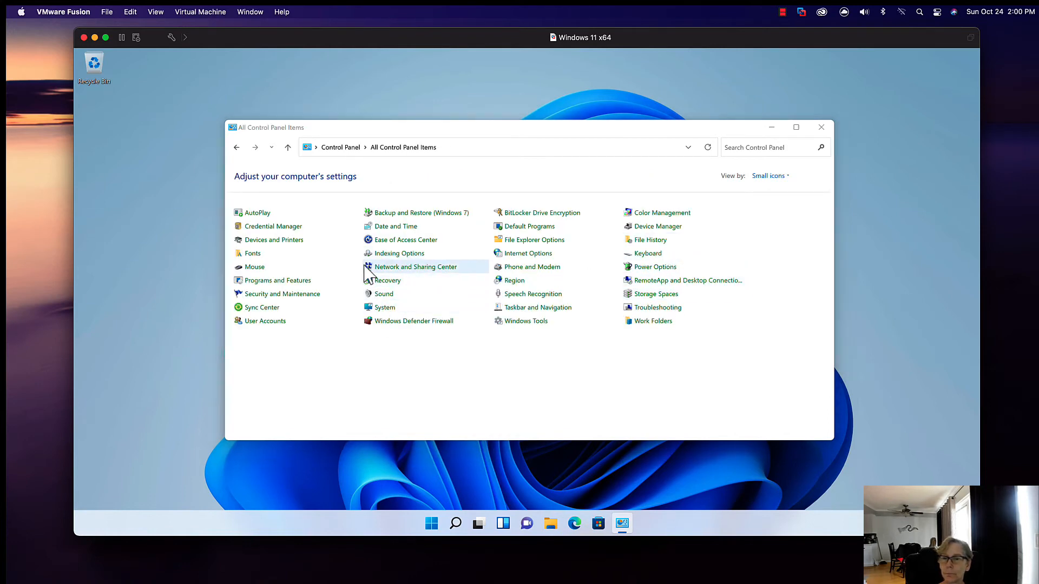
Step: Open the Windows 11 Ethernet settings and set the IPv4 gateway to 172.16.142.2 in the manual IP settings, saving the change
click(385, 307)
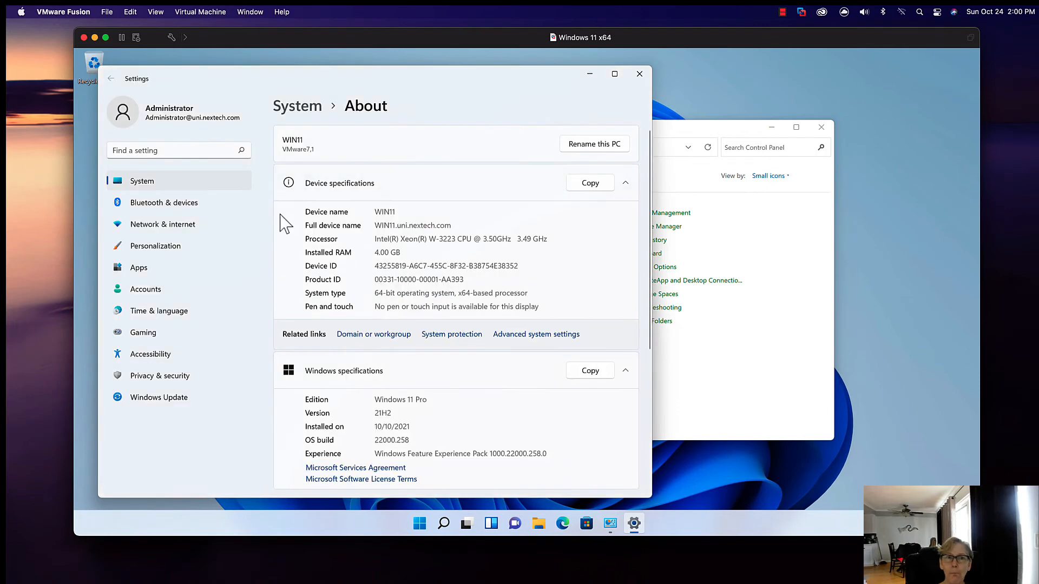
click(195, 226)
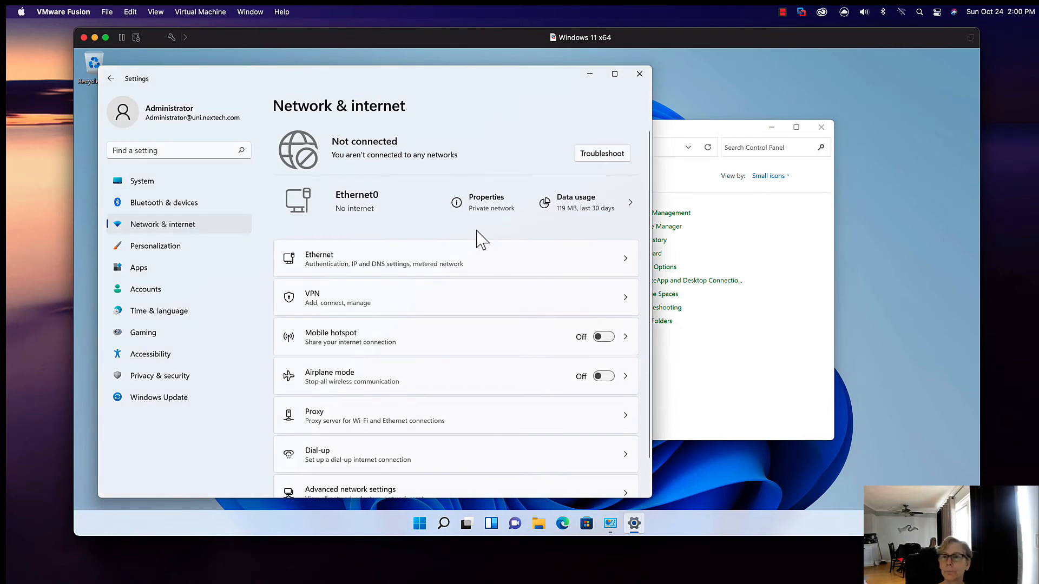
click(401, 260)
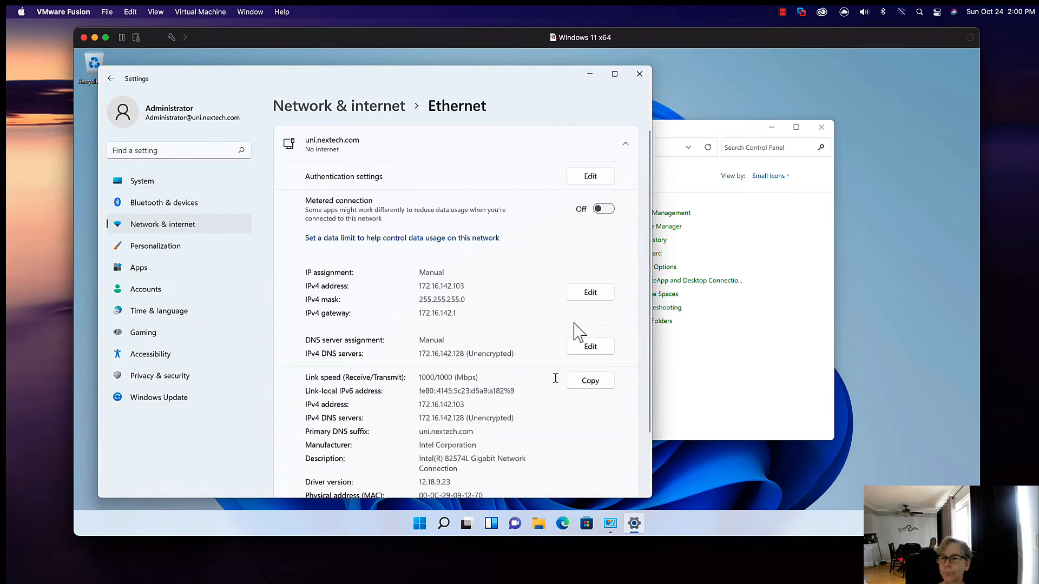
click(588, 296)
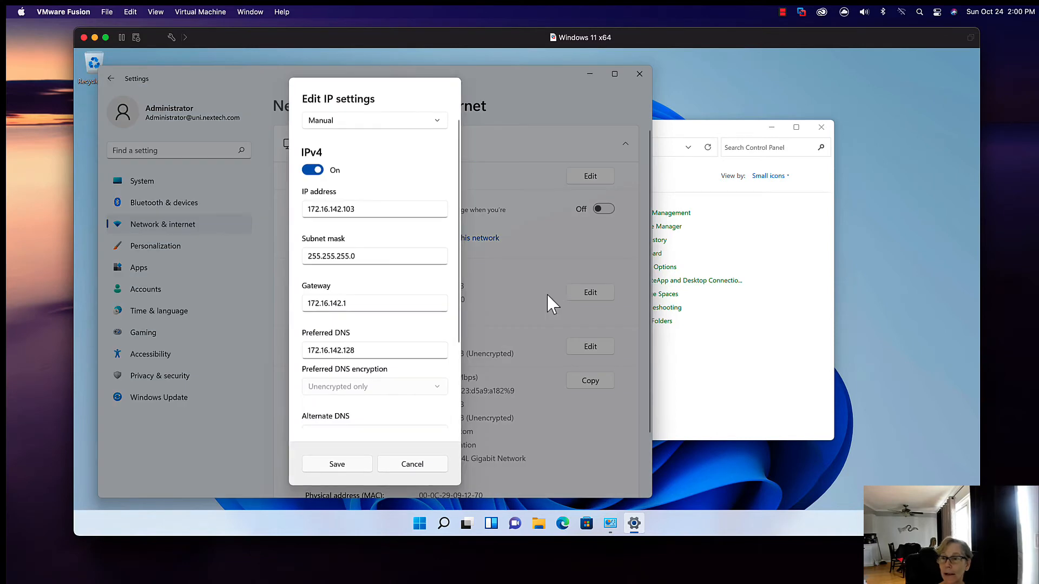
click(356, 306)
key(BackSpace)
text(2)
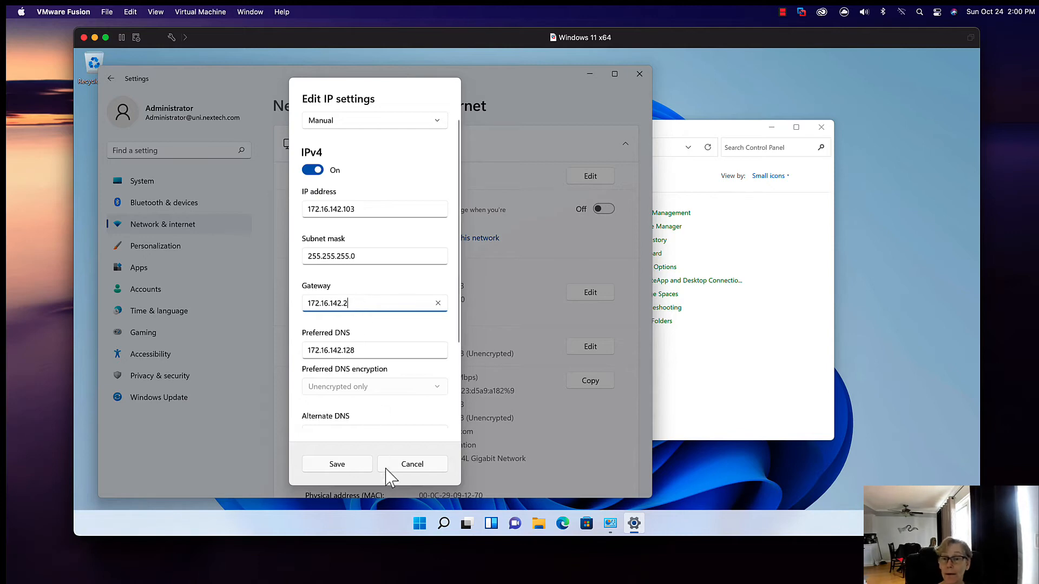
click(354, 465)
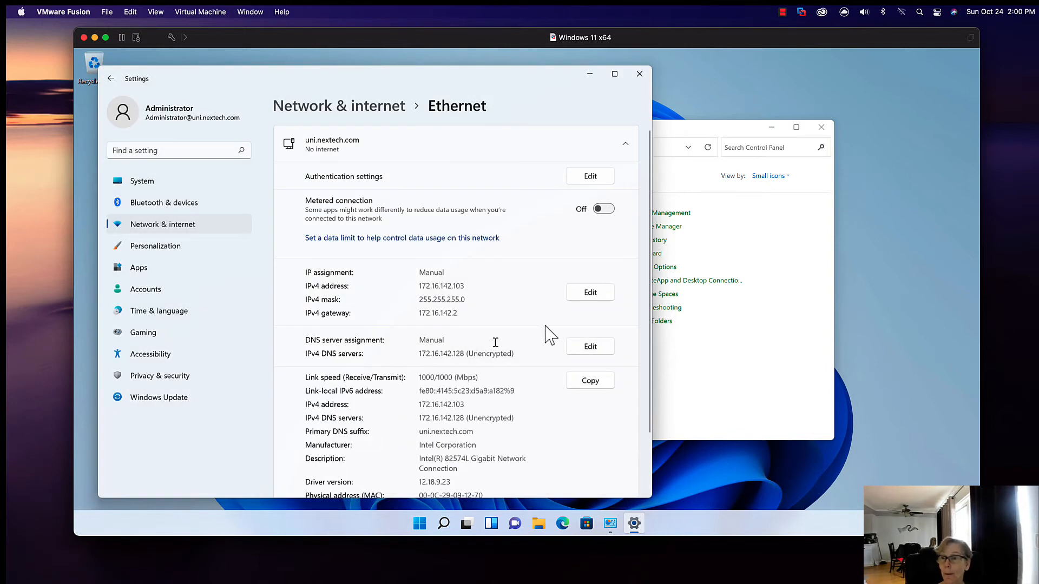
Step: Review the Ethernet connection details and close the Settings and Control Panel windows
scroll(552, 383, down, 2)
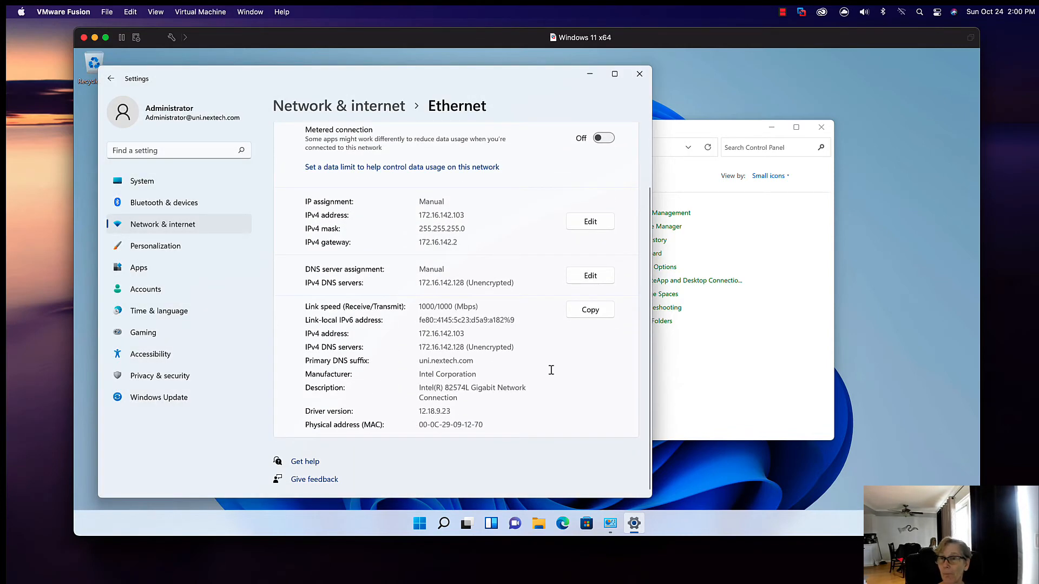
scroll(550, 379, up, 2)
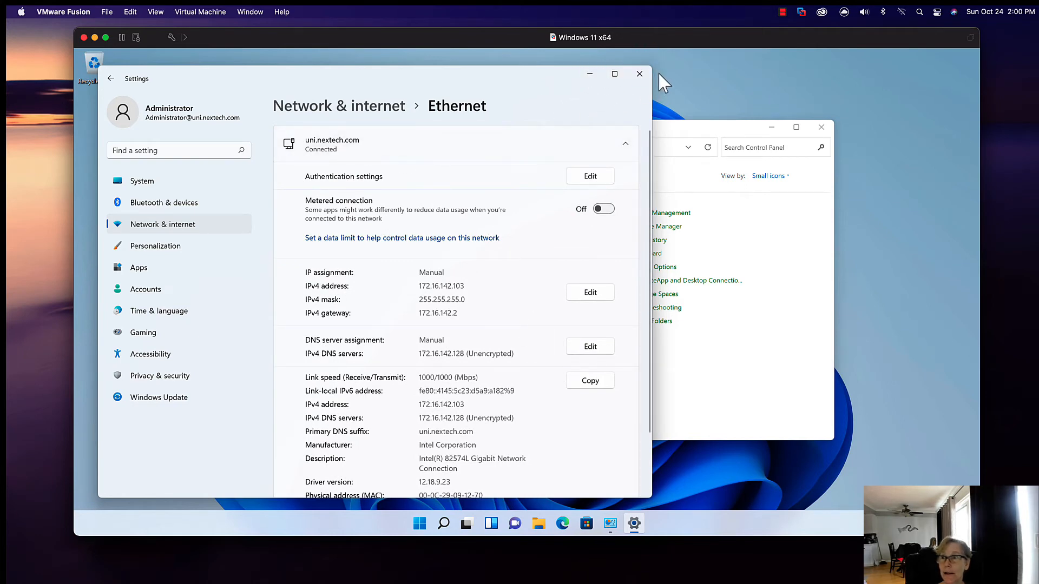
click(639, 74)
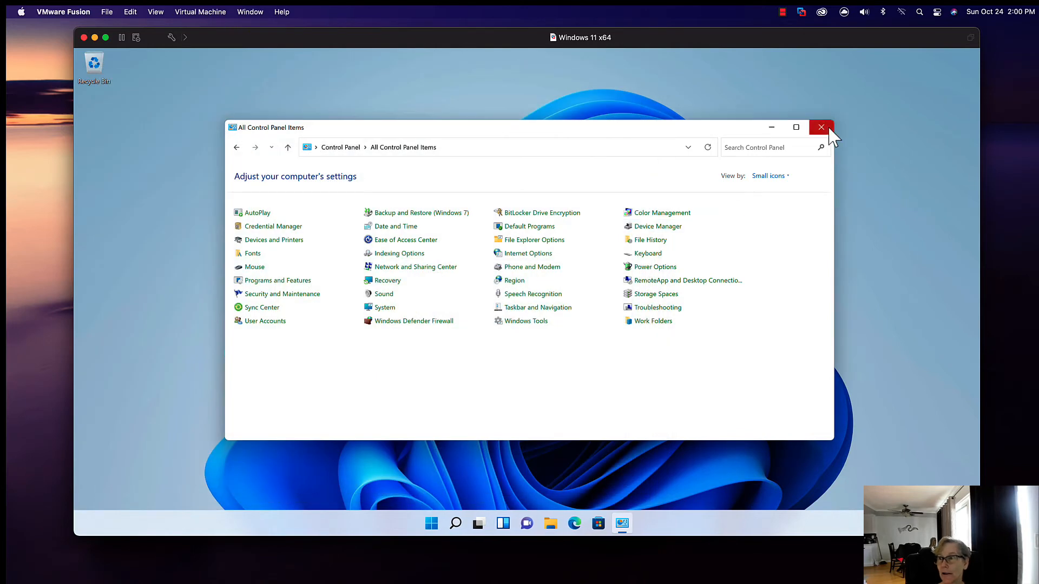
click(821, 128)
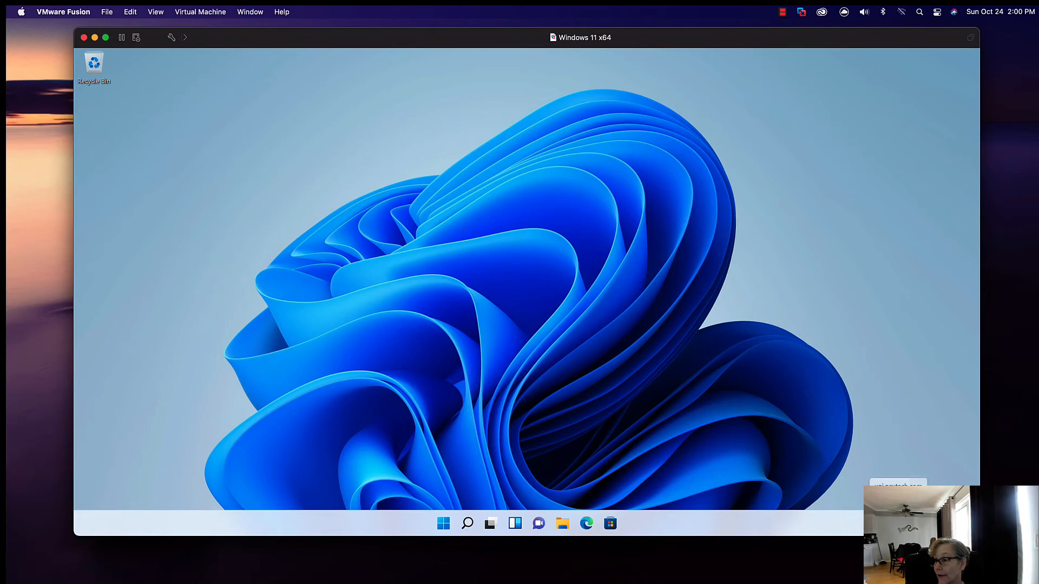
Step: Minimise the Windows 11 virtual machine, bring the CAAUTH window on screen and accept the upgrade of that virtual machine
click(95, 37)
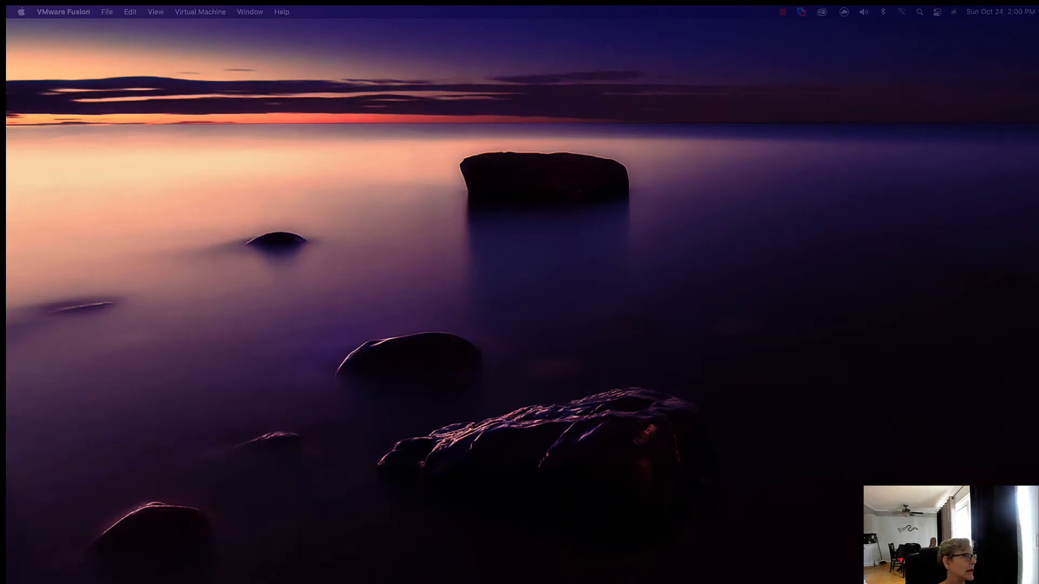
drag(6, 117, 613, 42)
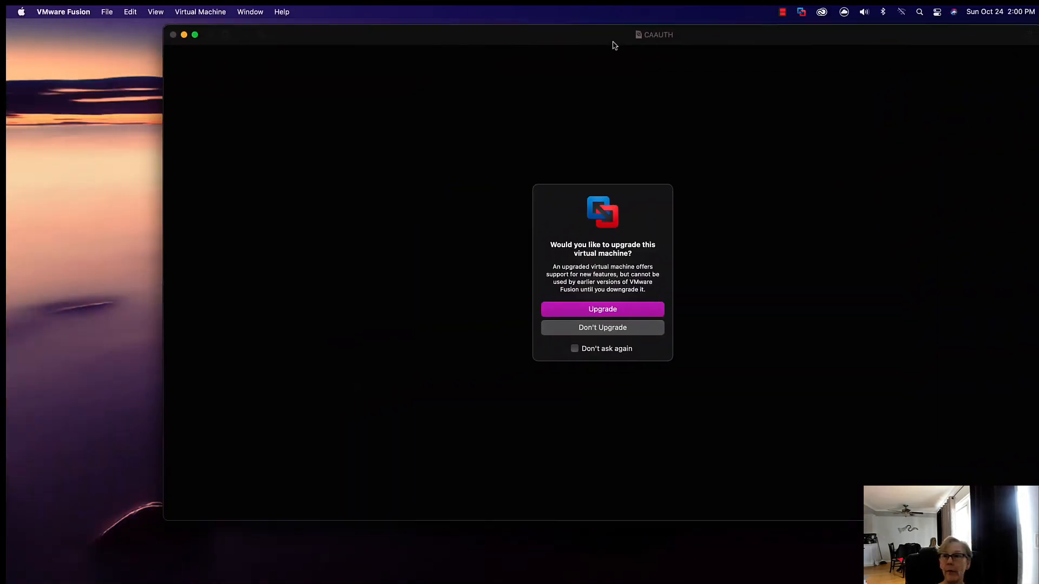
click(604, 313)
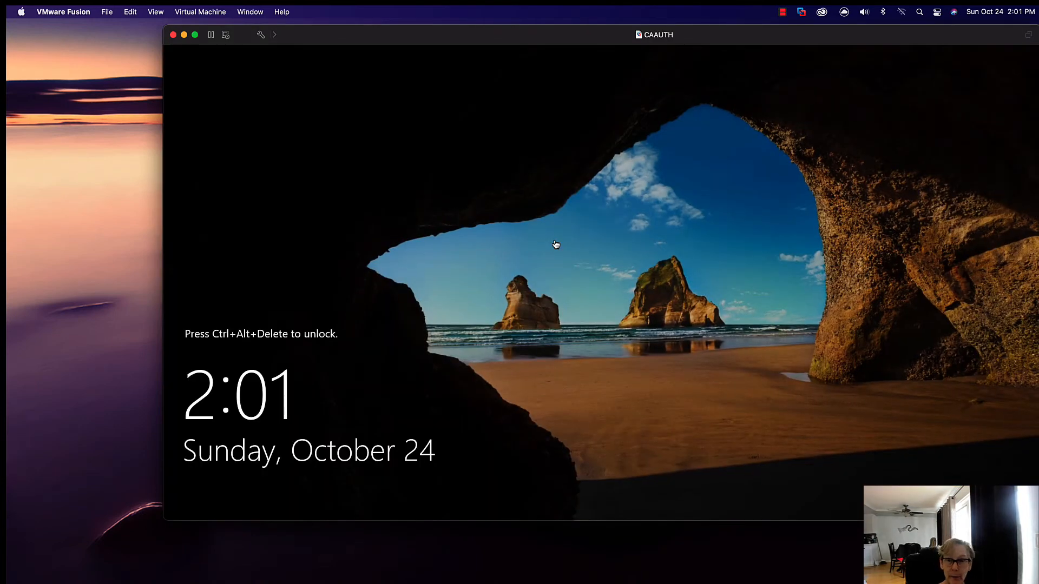
Step: Send Ctrl-Alt-Del to CAAUTH and sign in to the domain administrator account by entering the account password
click(201, 12)
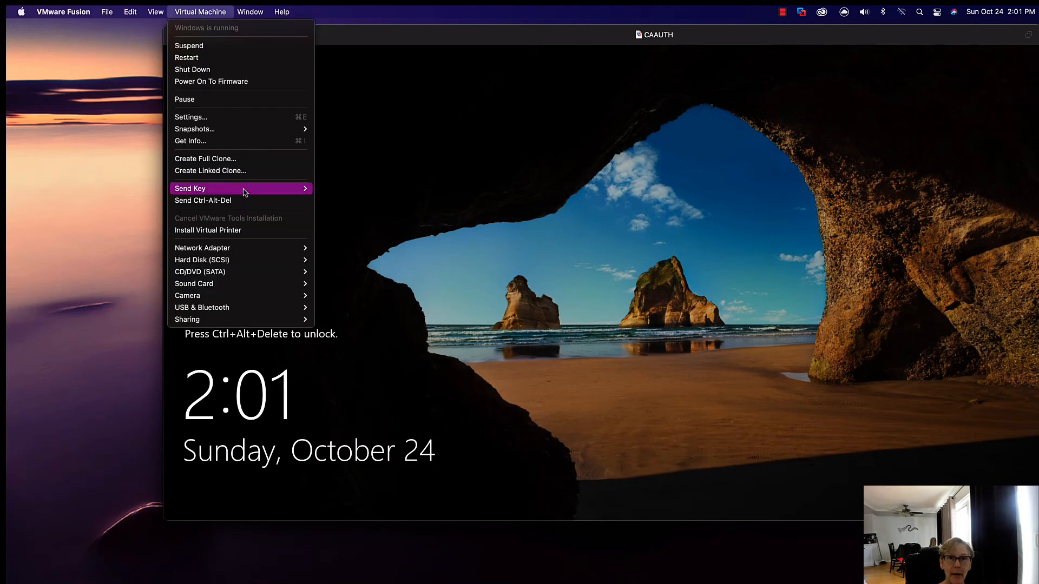
click(243, 200)
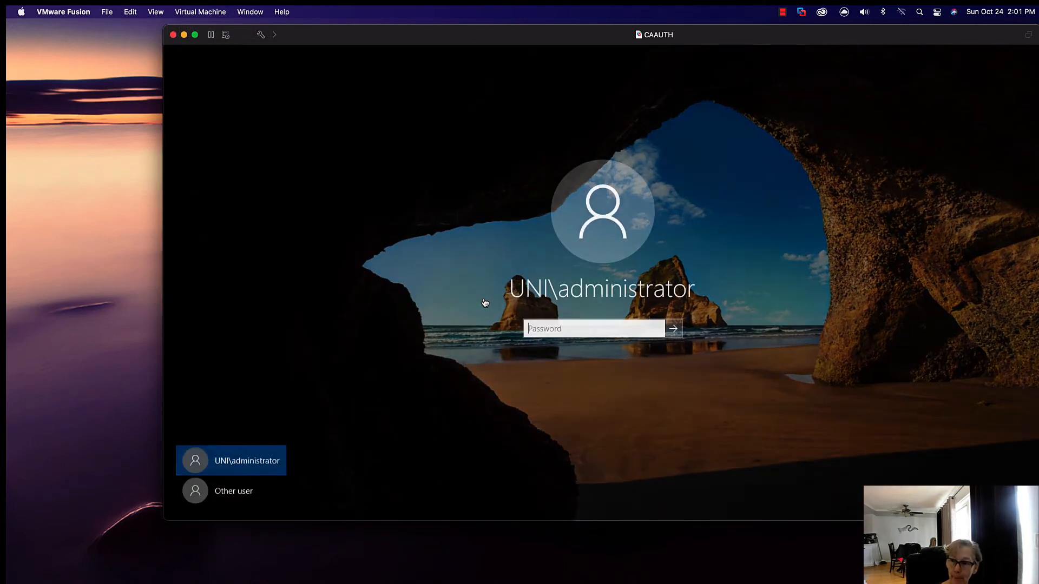
text(••••••••)
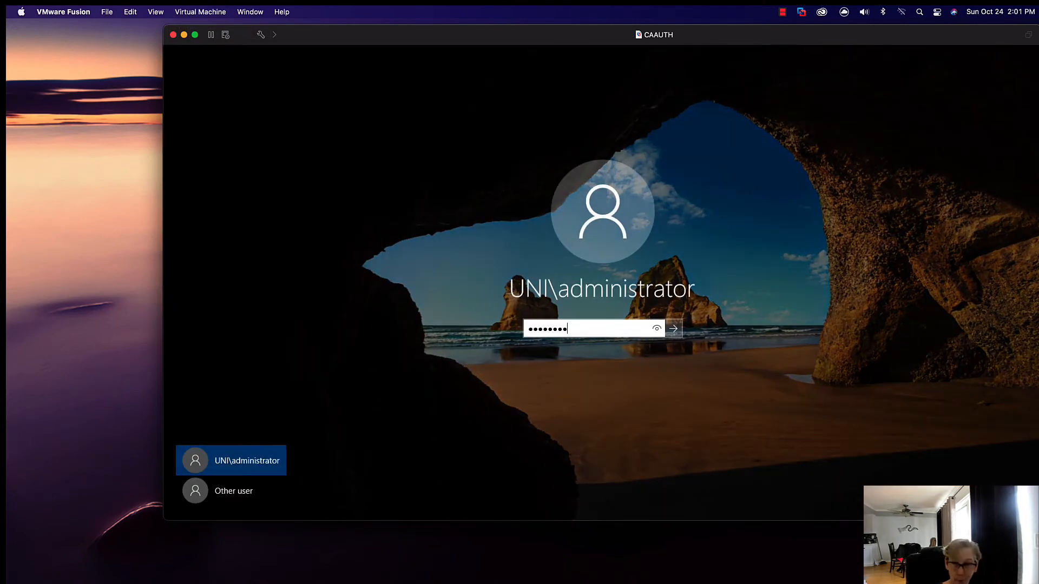
key(Return)
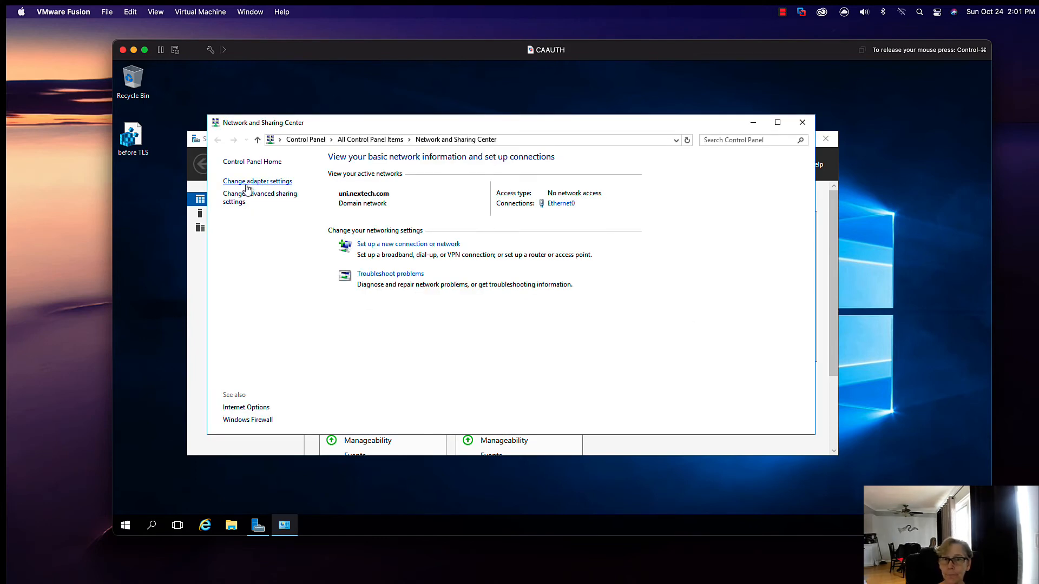
Step: Open the Internet Protocol Version 4 (TCP/IPv4) properties of the Ethernet0 adapter on CAAUTH
click(246, 183)
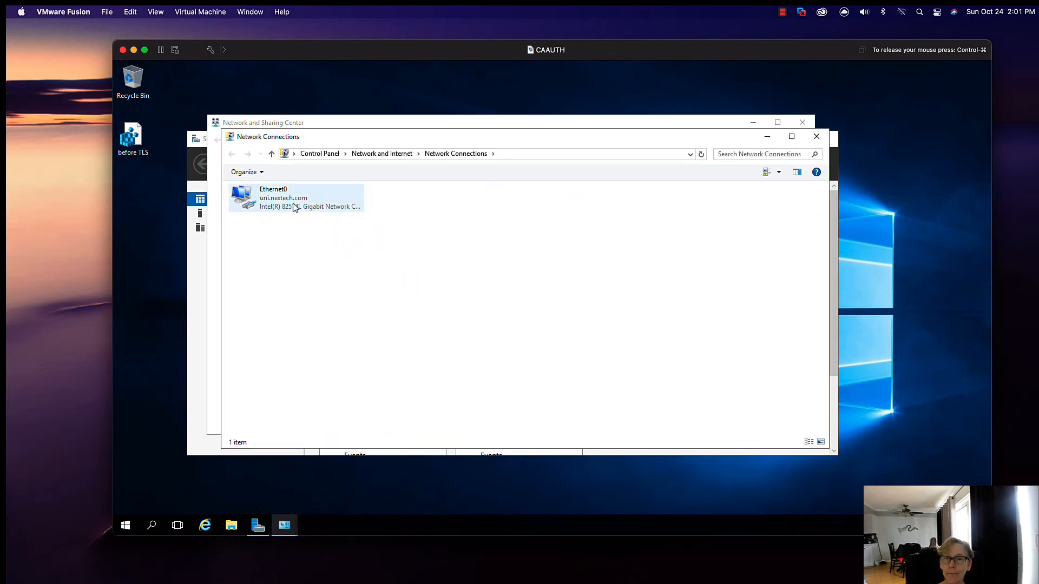
click(294, 207)
right_click(294, 195)
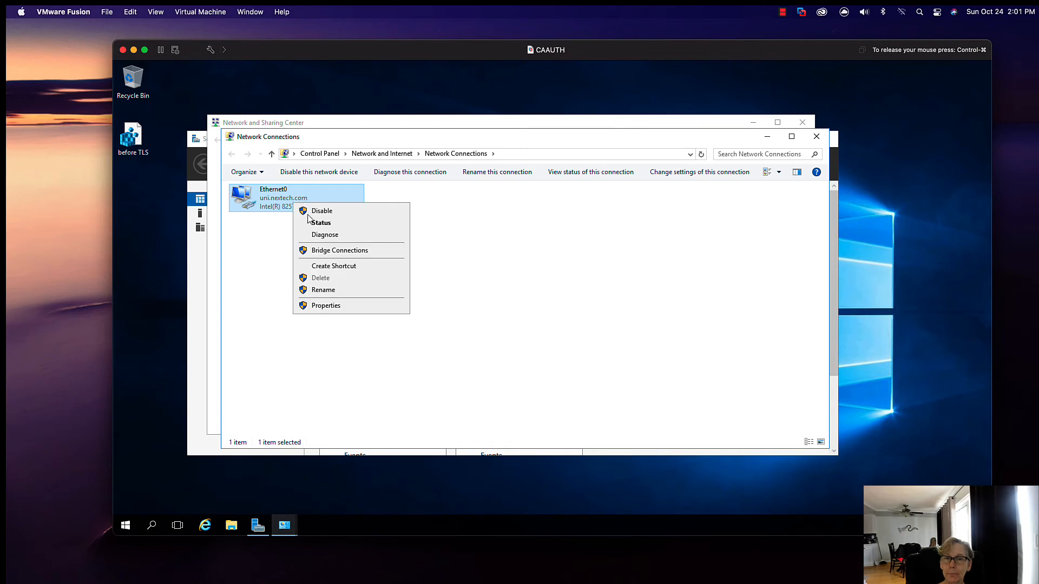
click(333, 304)
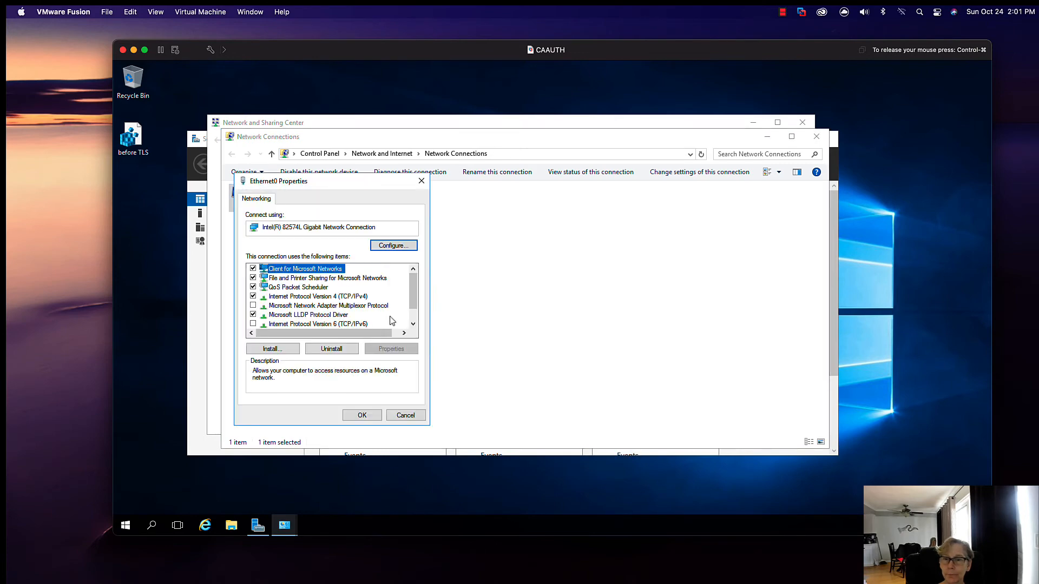
click(344, 297)
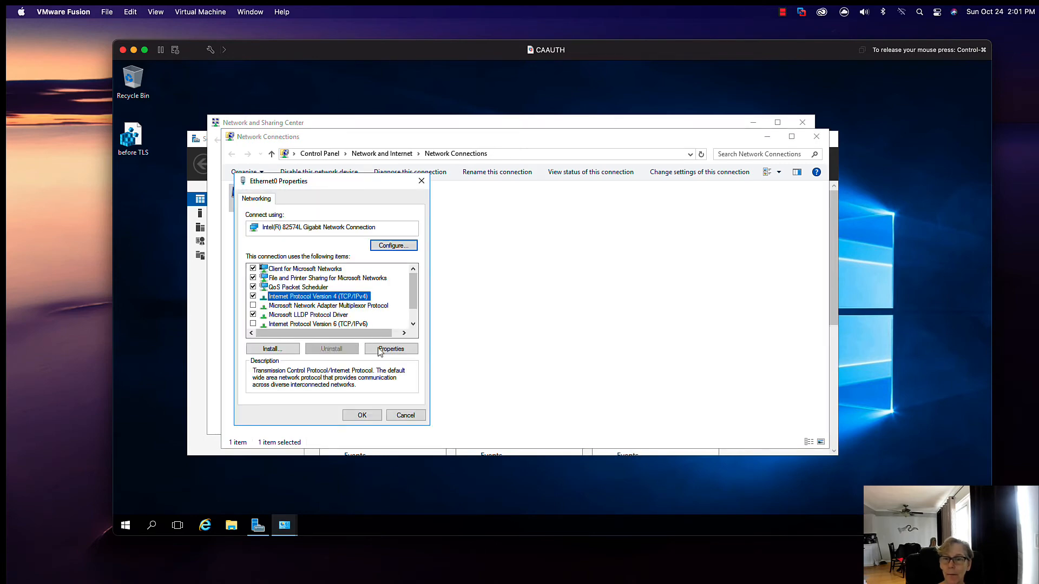
click(387, 349)
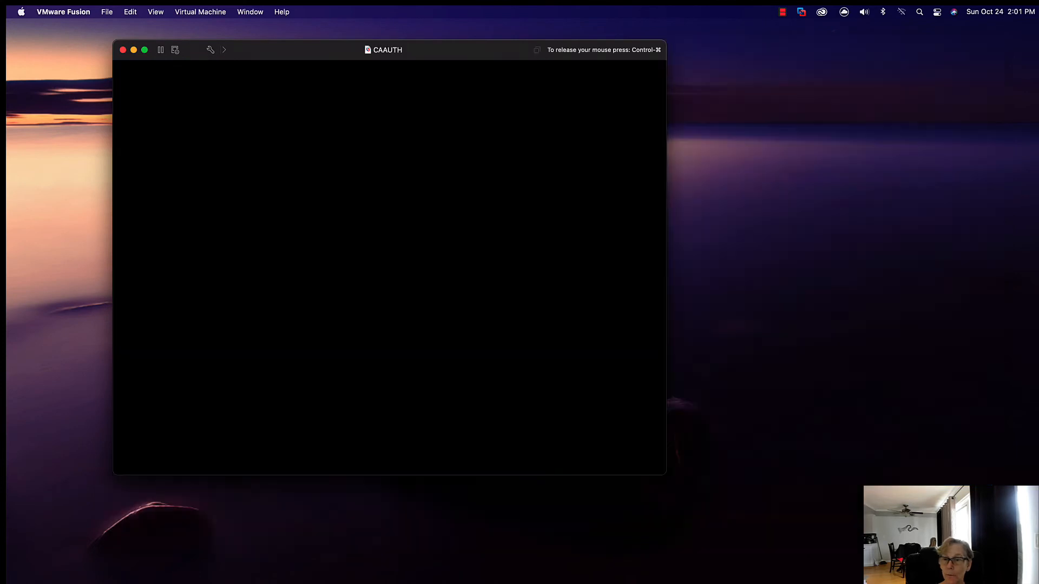
Step: Set the default gateway to 172.16.142.2, accept the IPv4 settings and close the Ethernet0 properties
click(433, 342)
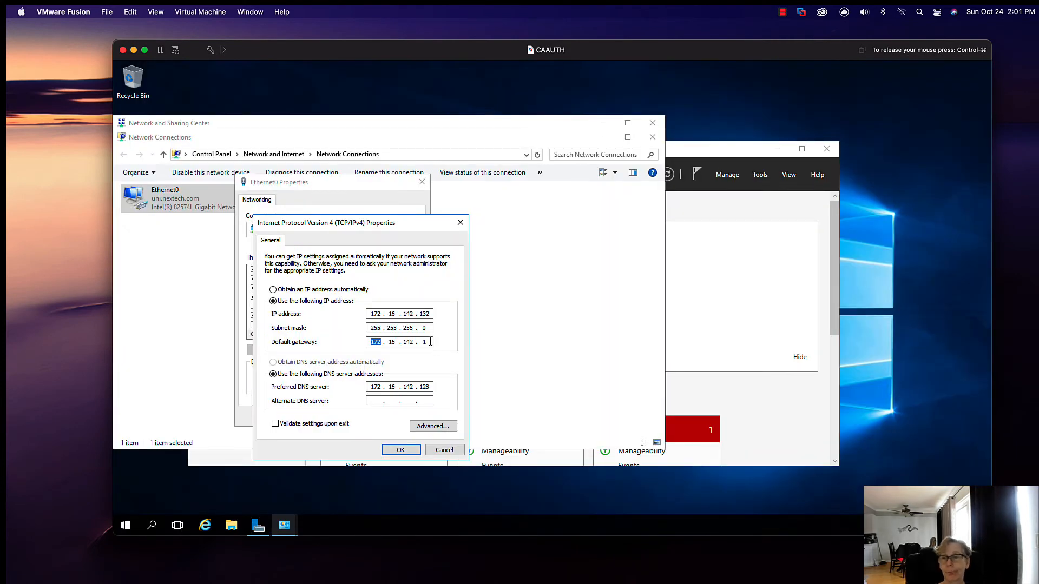
click(429, 342)
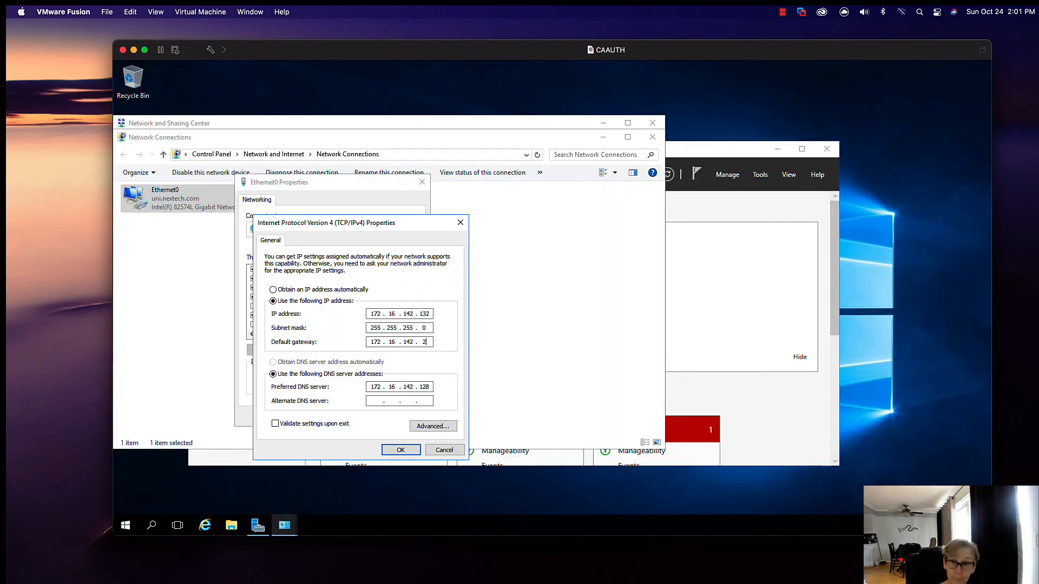
key(BackSpace)
text(2)
click(400, 450)
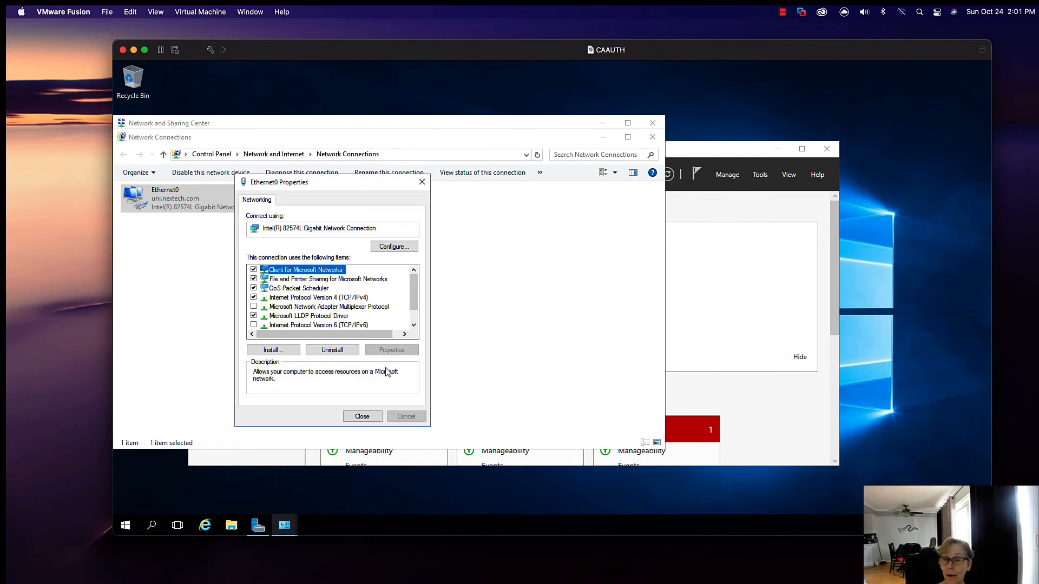
click(364, 416)
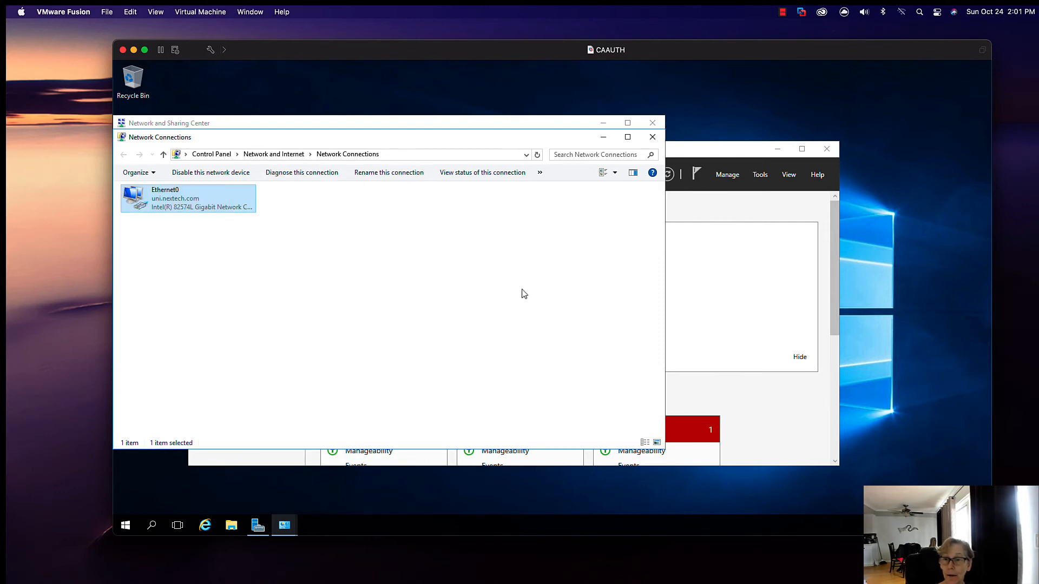
Step: Close the Network Connections, Network and Sharing Center and Server Manager windows
click(652, 137)
click(653, 122)
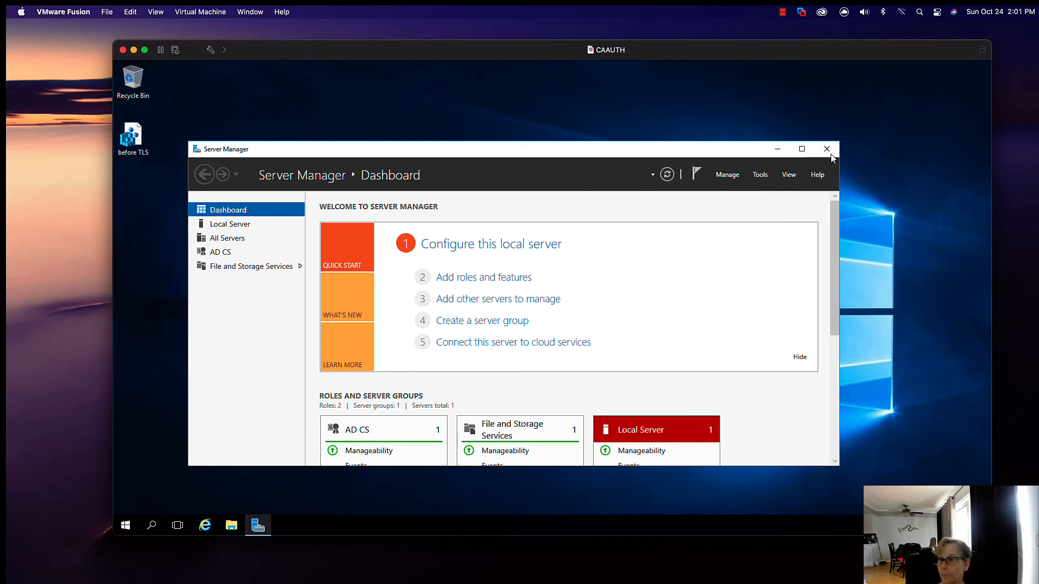
click(828, 153)
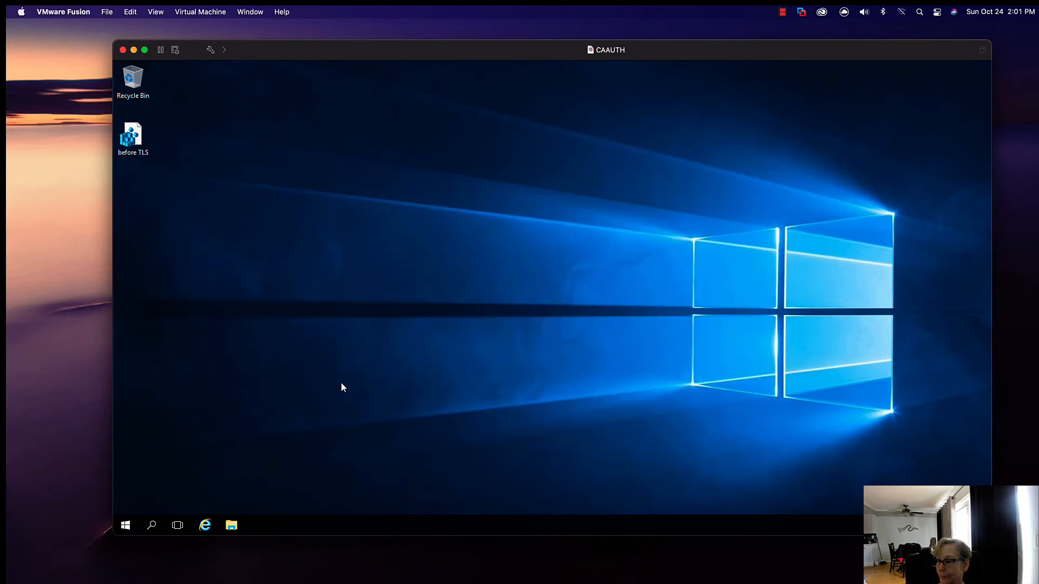
Step: Check the VMware Tools entry in CAAUTH's Programs and Features, close the window and minimise the virtual machine
click(132, 533)
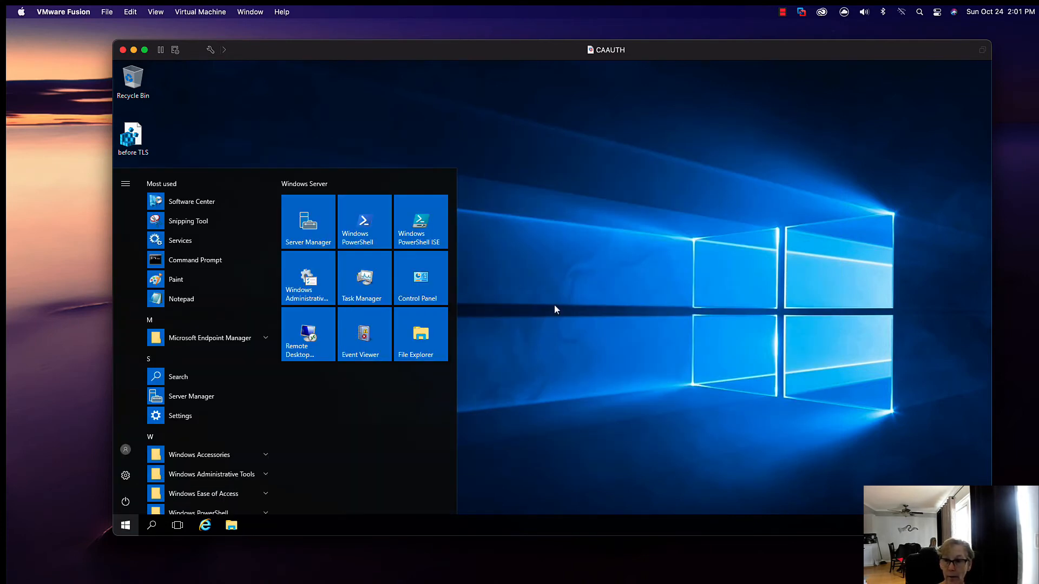
click(430, 281)
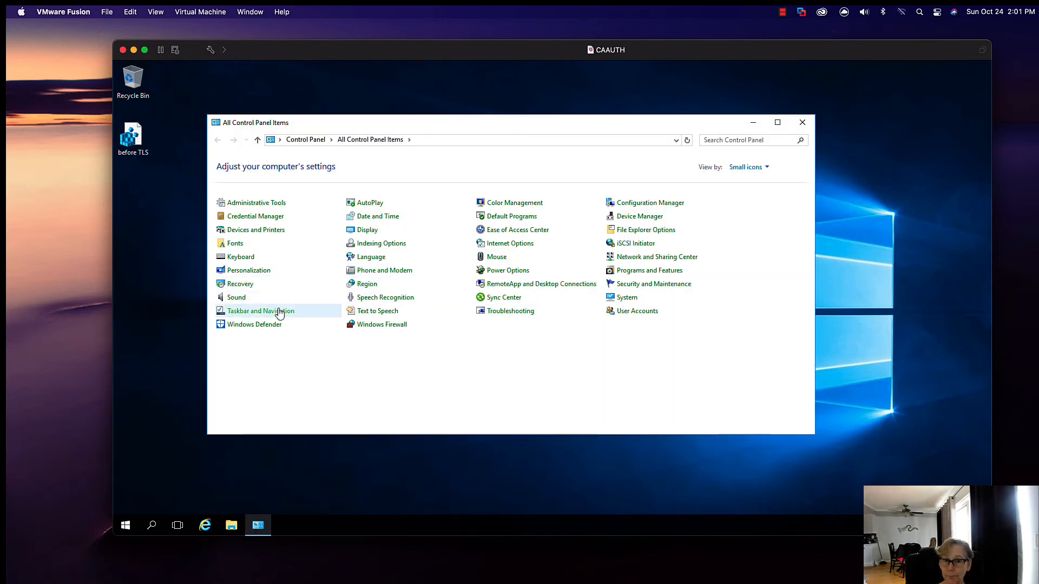
click(659, 272)
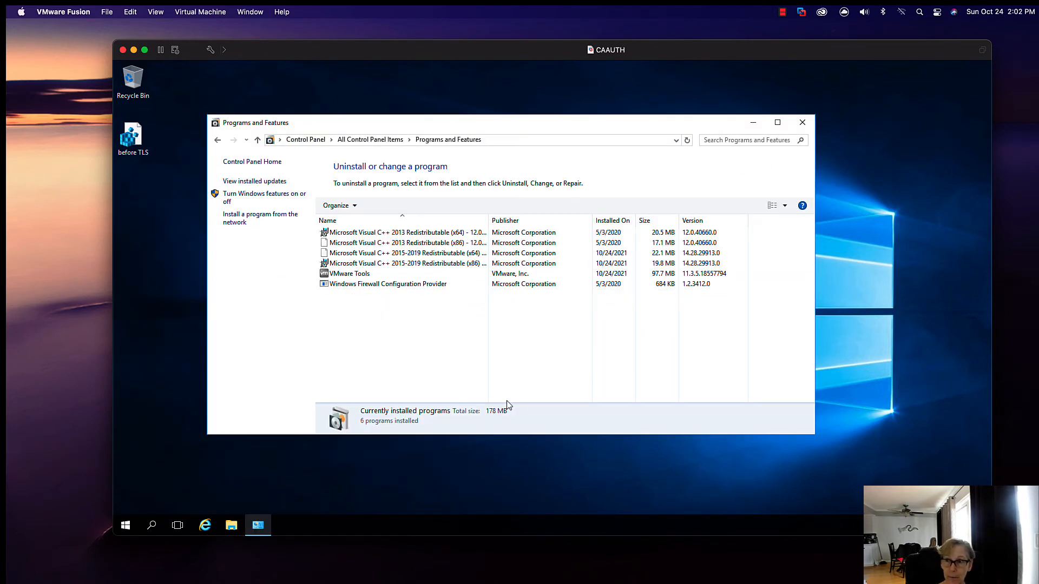
click(421, 285)
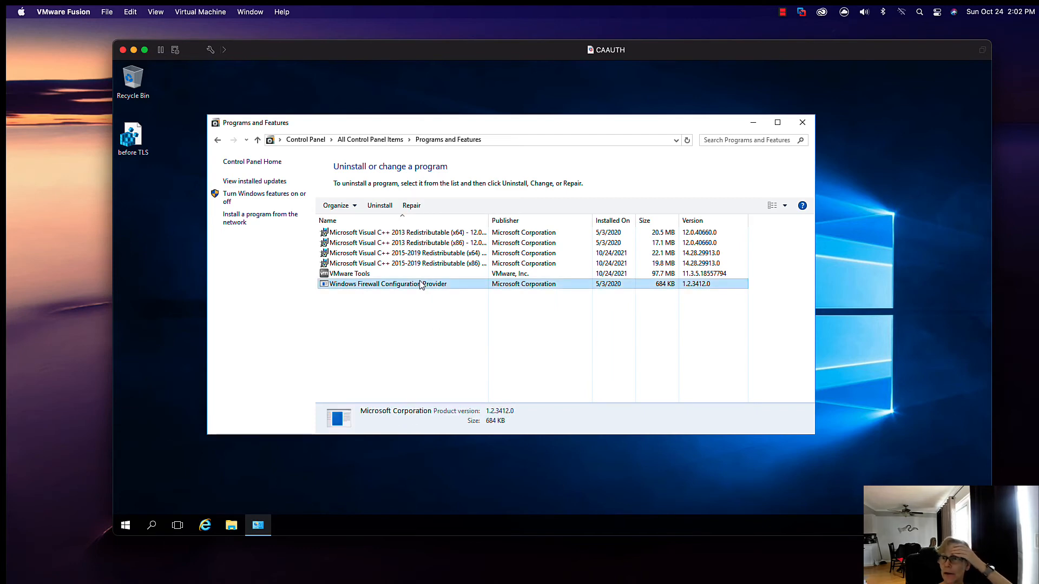
click(422, 275)
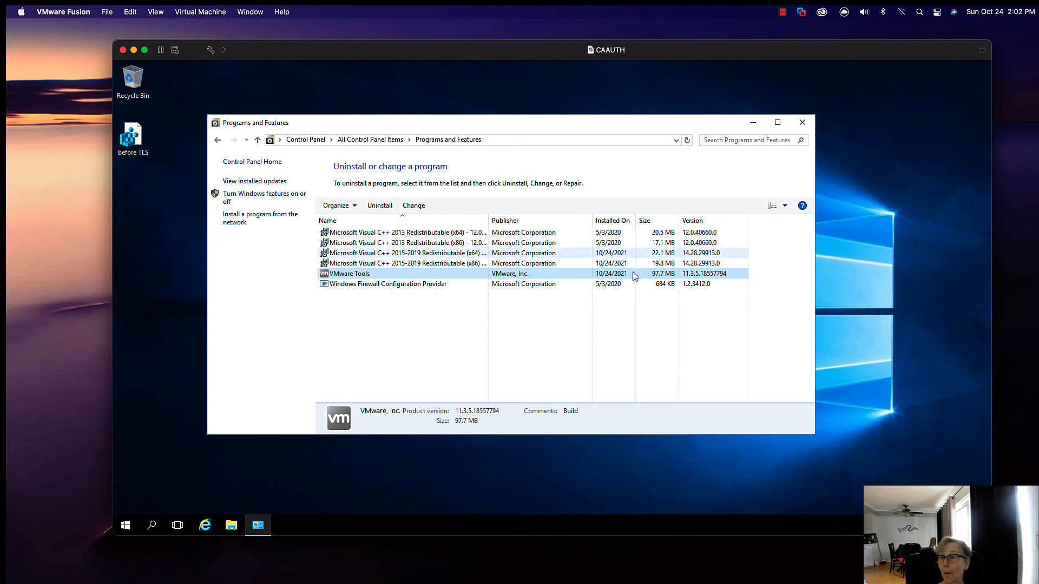
click(801, 124)
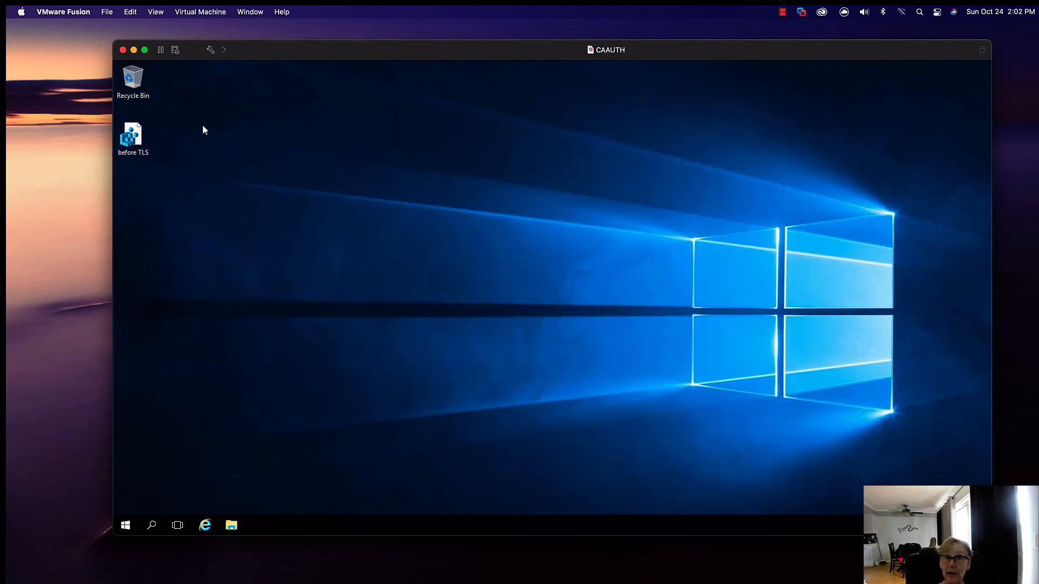
click(134, 50)
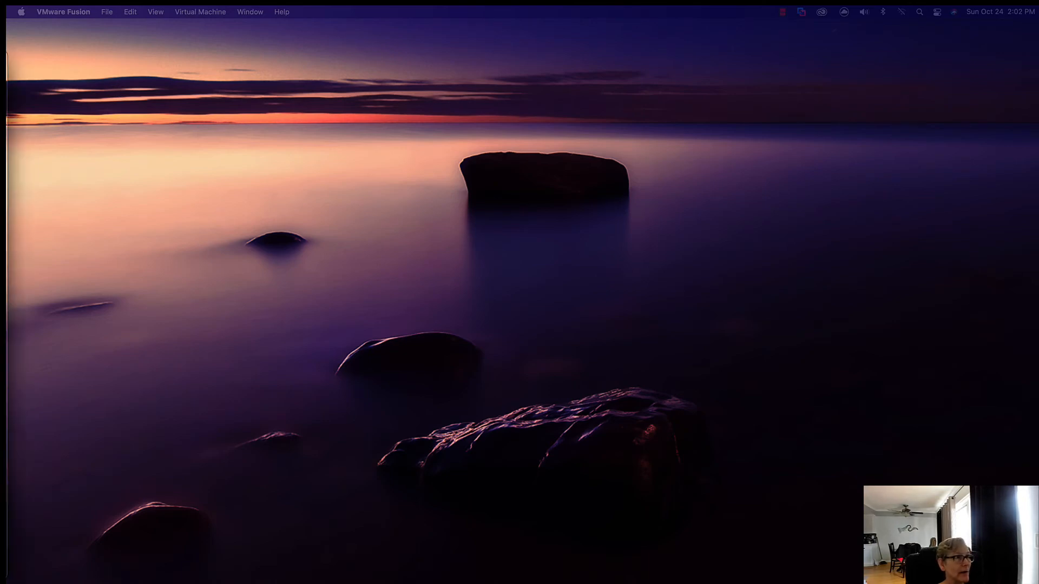
Step: Upgrade the Enroll virtual machine and sign in to its Windows session as UNI\administrator with the account password
drag(6, 63, 548, 46)
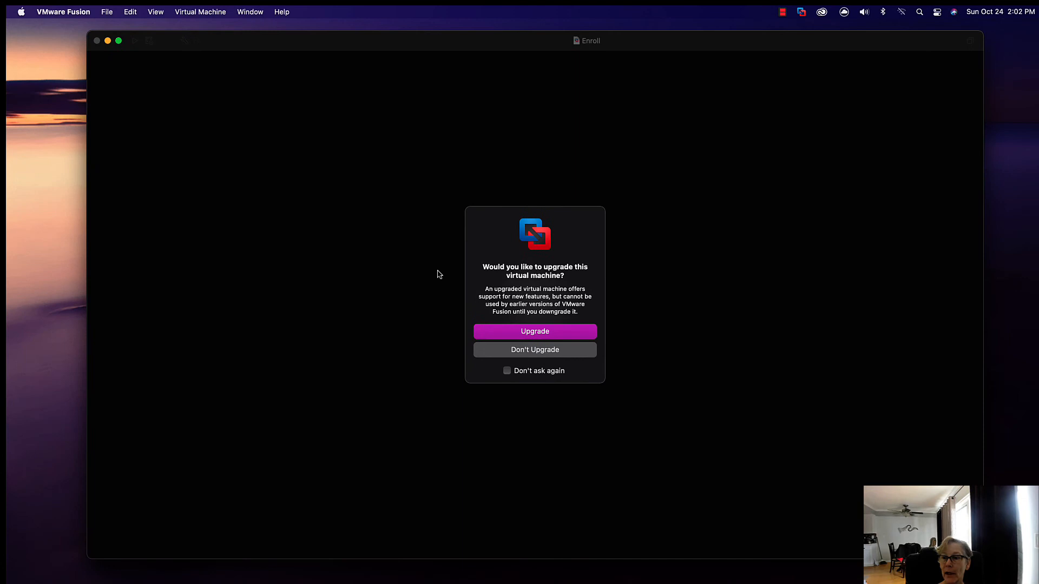
click(531, 338)
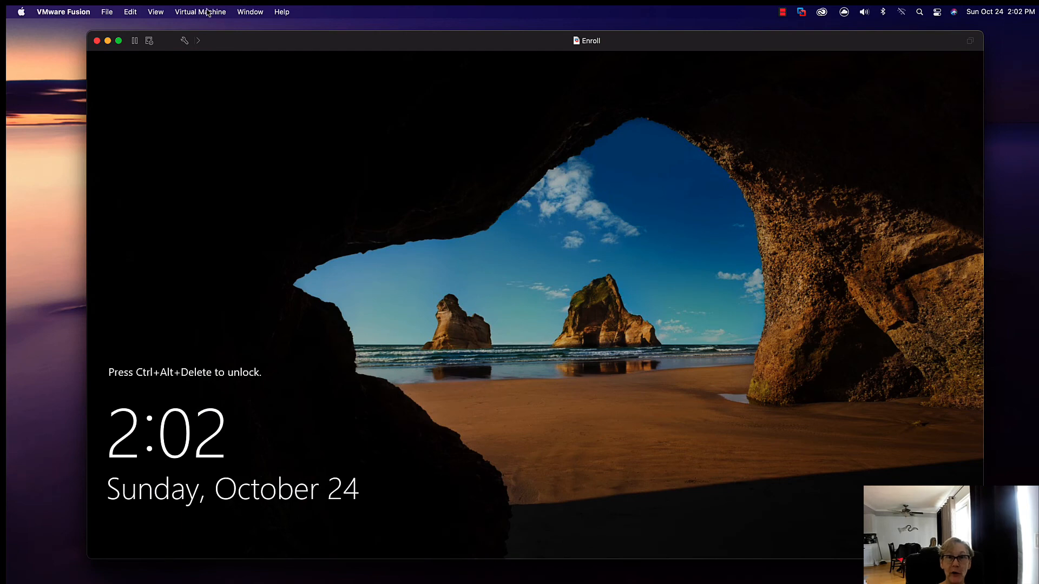
click(208, 12)
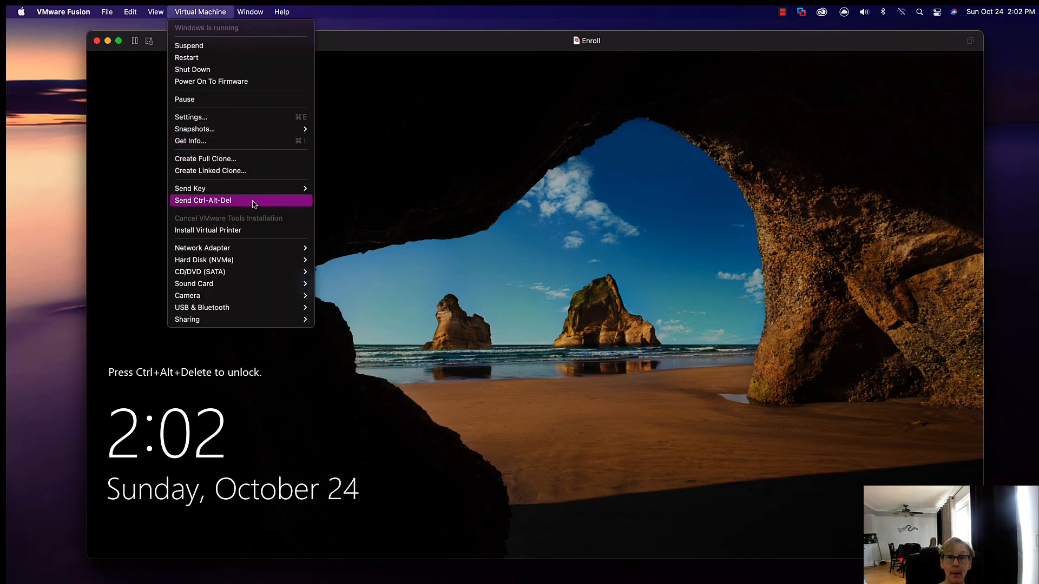
click(203, 200)
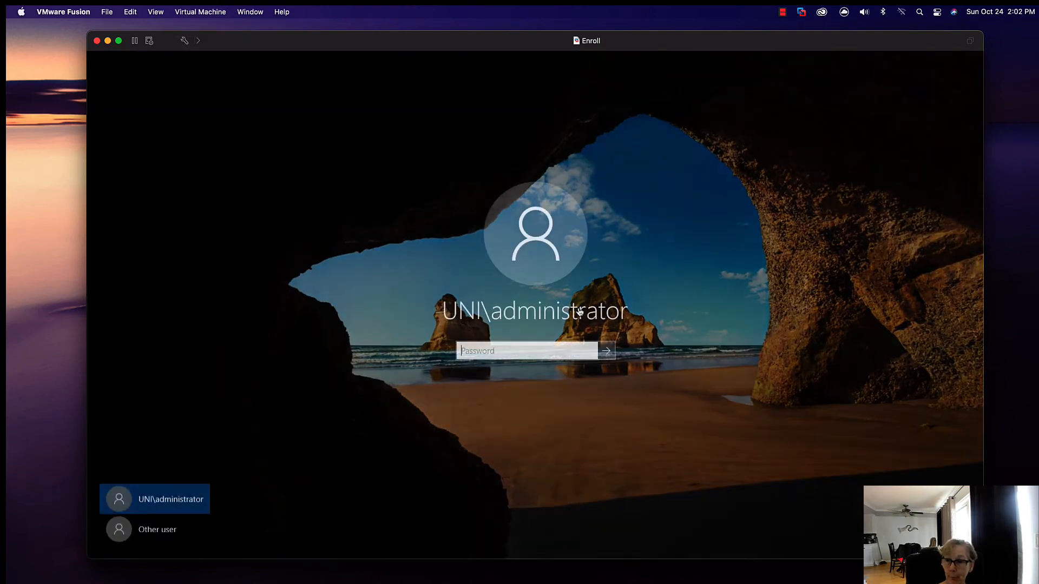
text(•••••••••)
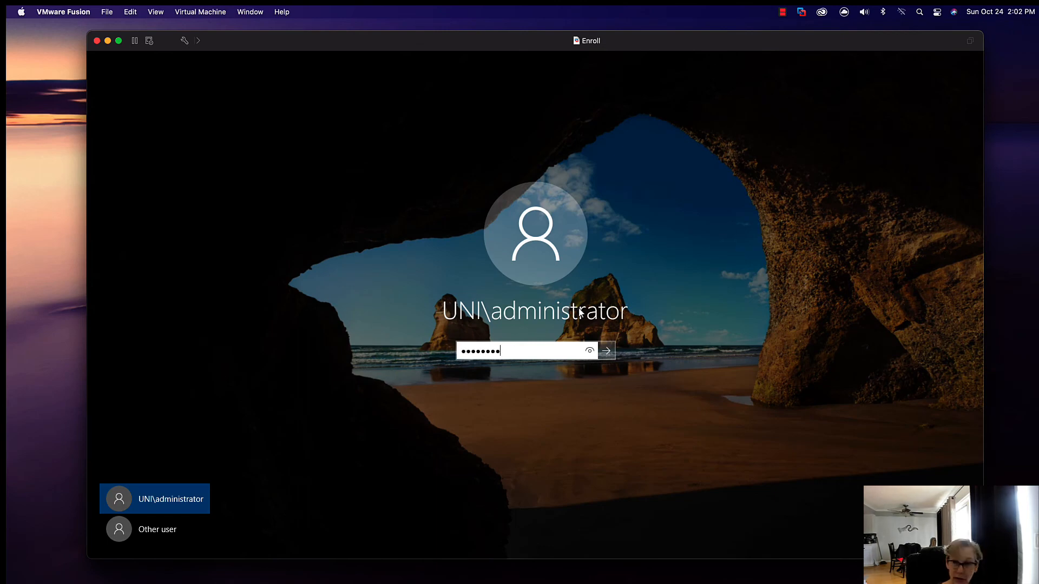
key(Return)
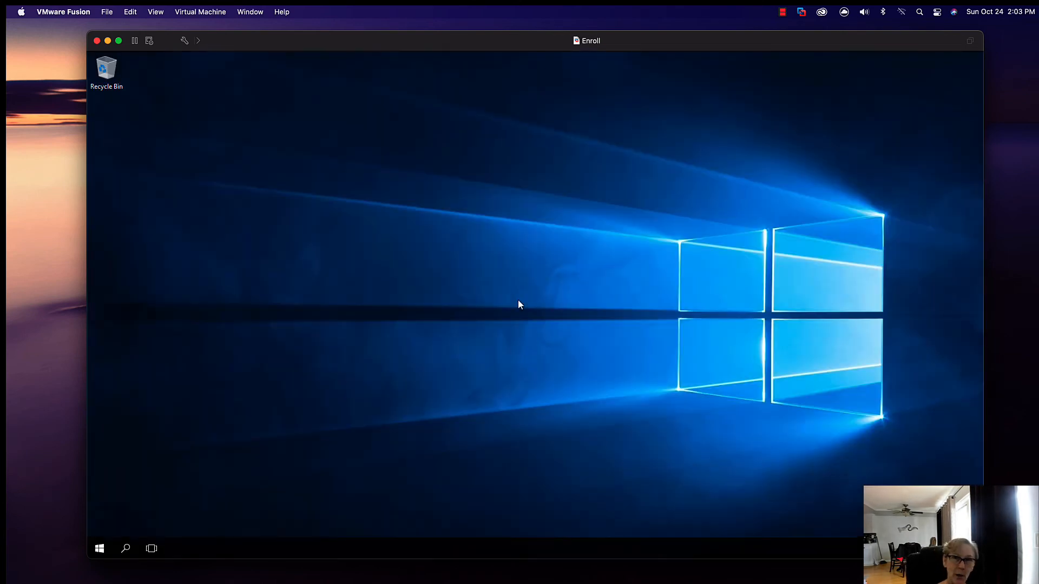
Step: Open the Internet Protocol Version 4 (TCP/IPv4) properties of the Ethernet0 adapter on the Enroll server
click(673, 388)
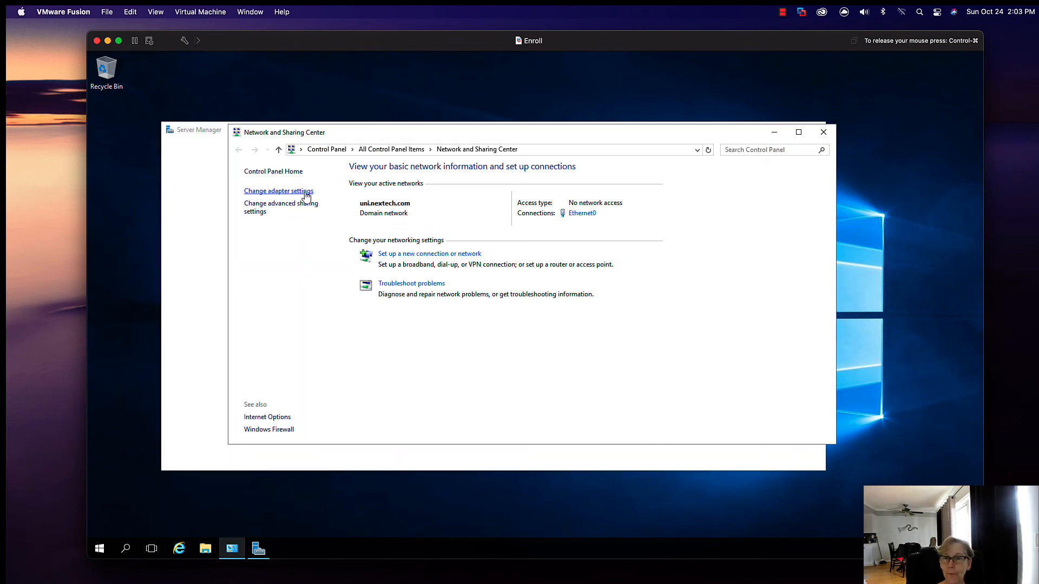
click(303, 193)
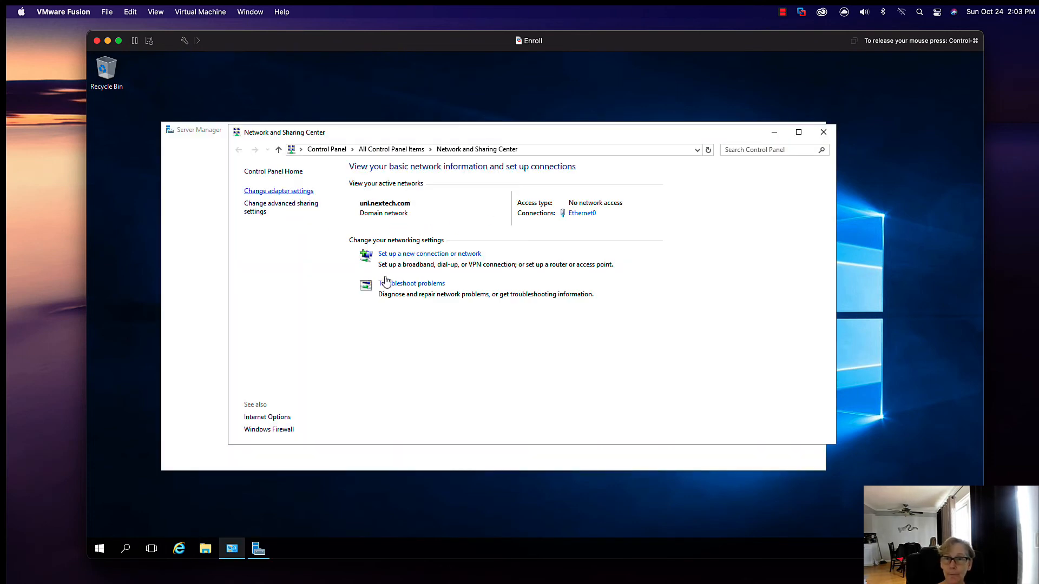
click(290, 192)
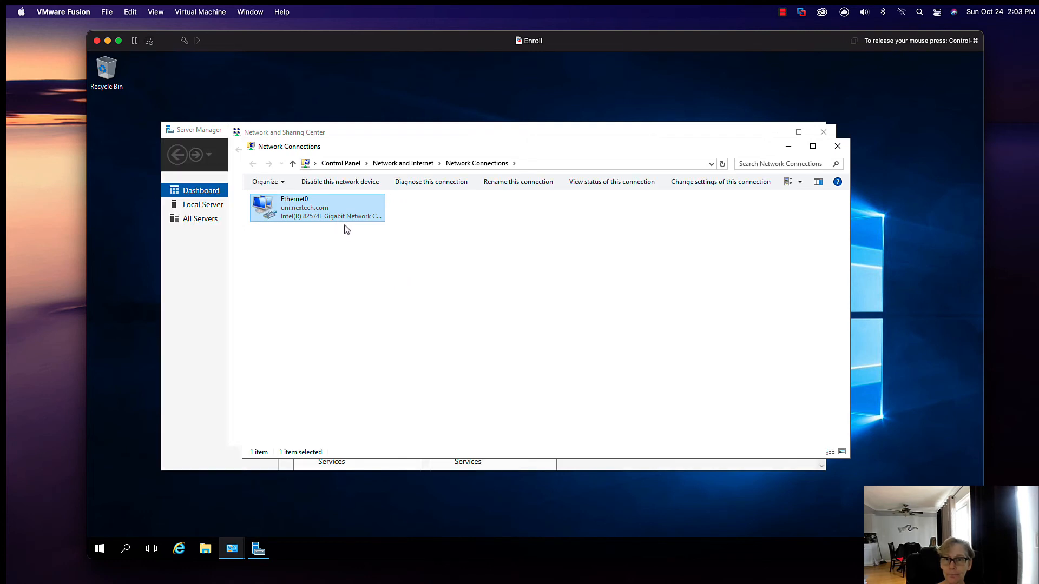
right_click(338, 218)
click(373, 320)
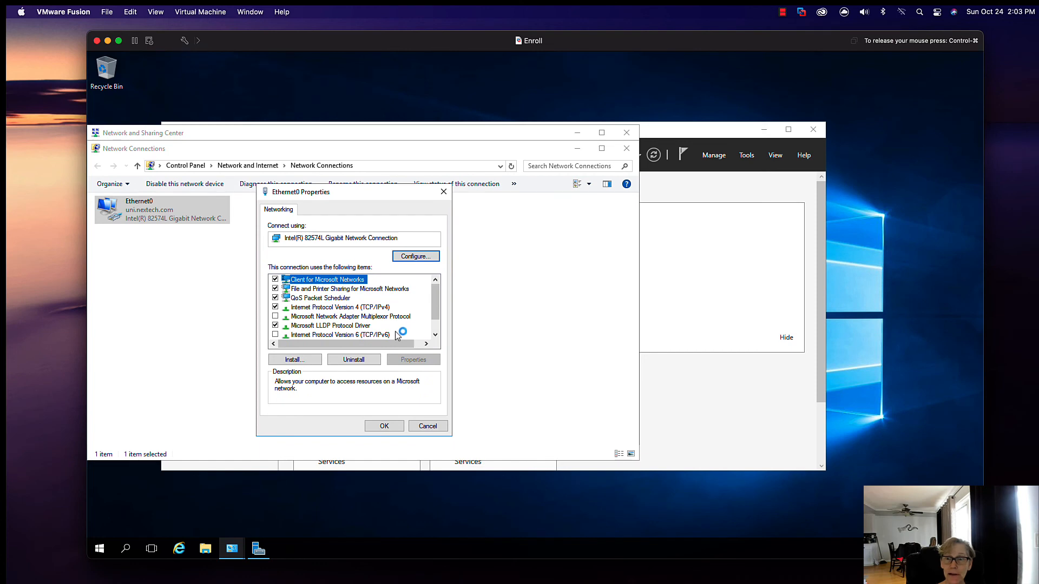
click(387, 307)
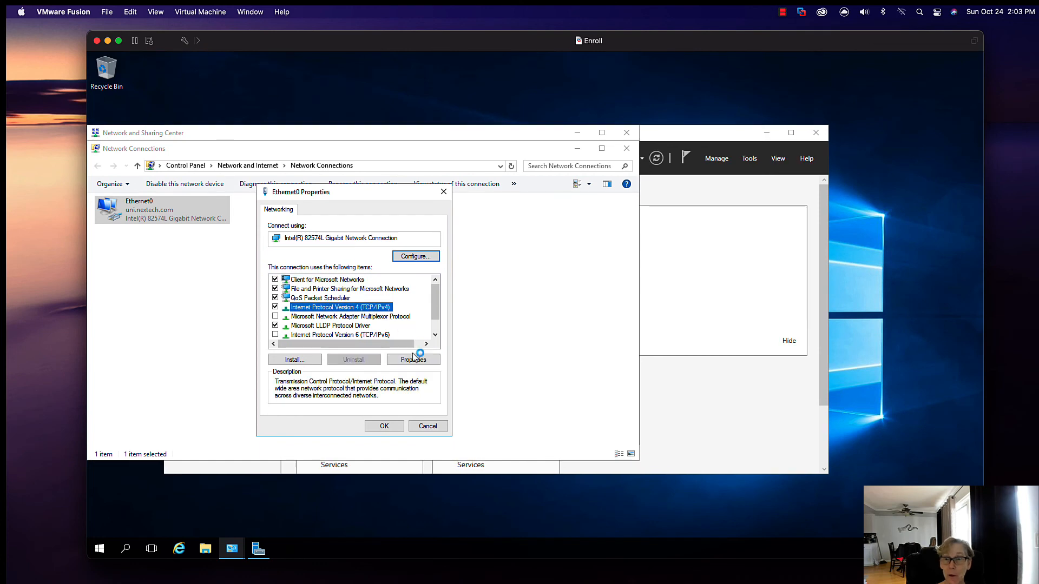
click(413, 360)
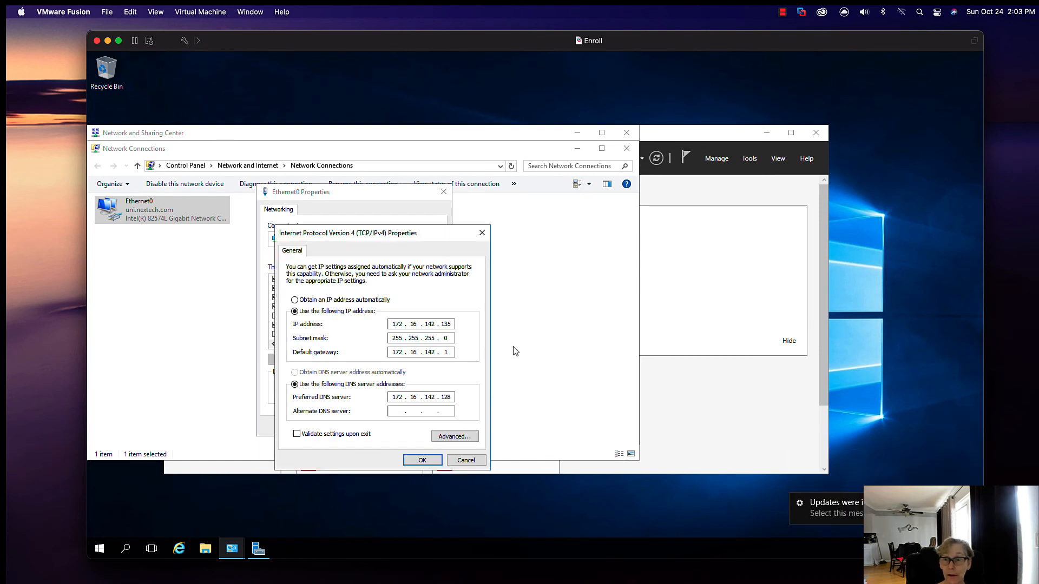
Step: Set Enroll's default gateway to 172.16.142.2, accept the IPv4 settings and close the Ethernet0 properties
double_click(447, 352)
text(2)
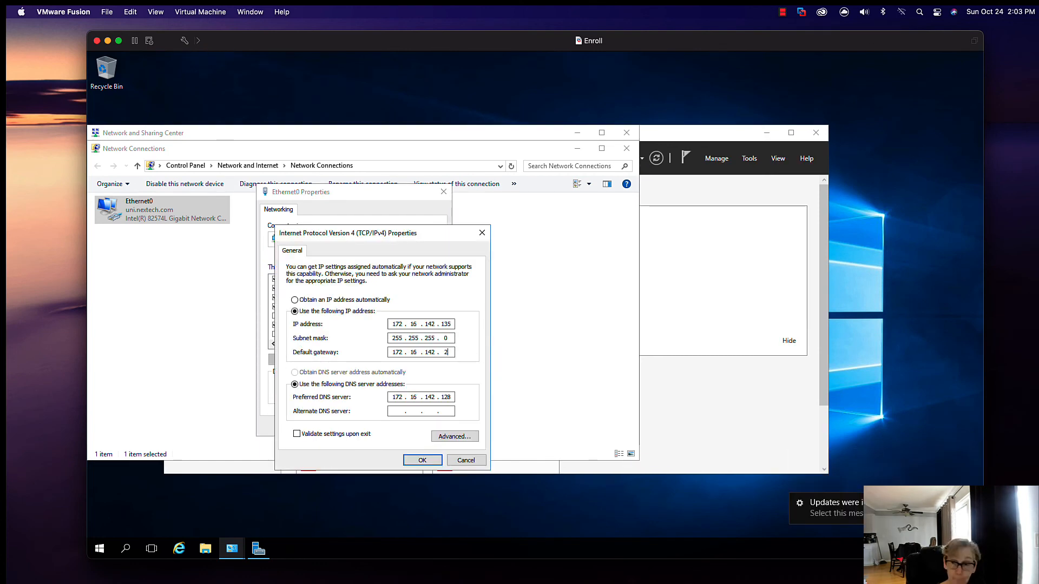
click(421, 460)
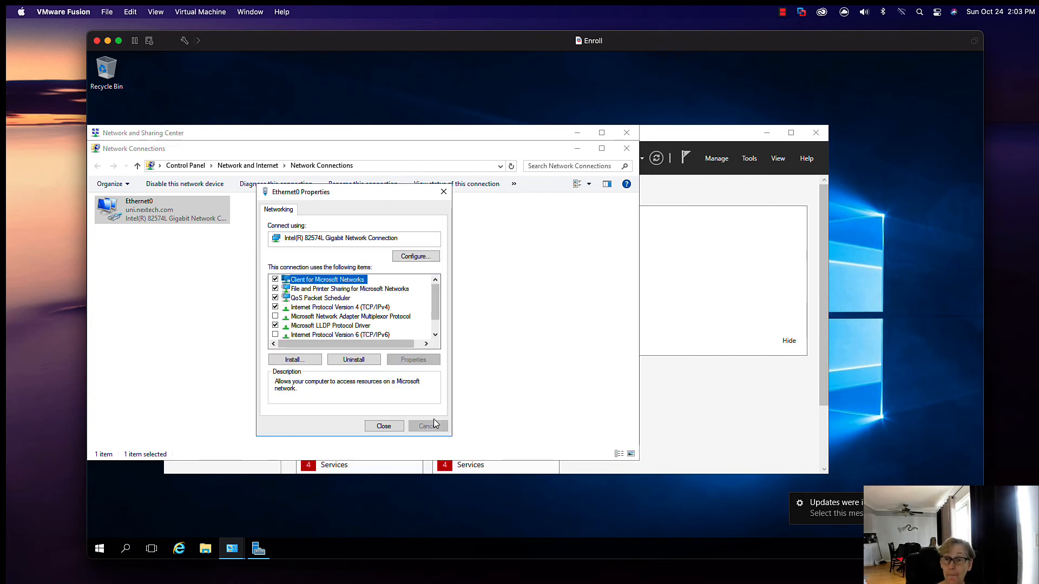
click(384, 426)
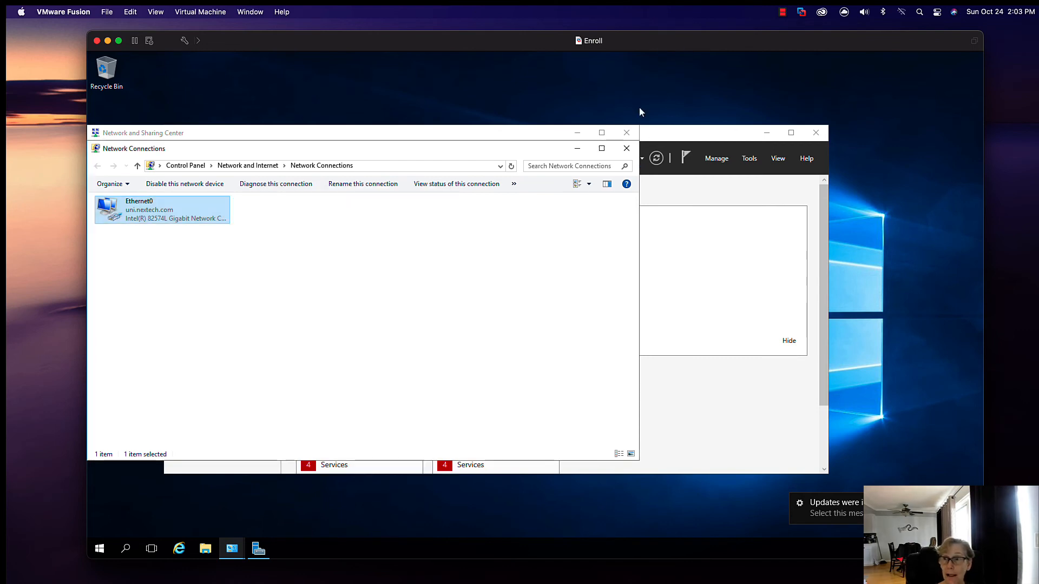
Step: Close Enroll's Network Connections, Network and Sharing Center and Server Manager windows
click(627, 148)
click(627, 132)
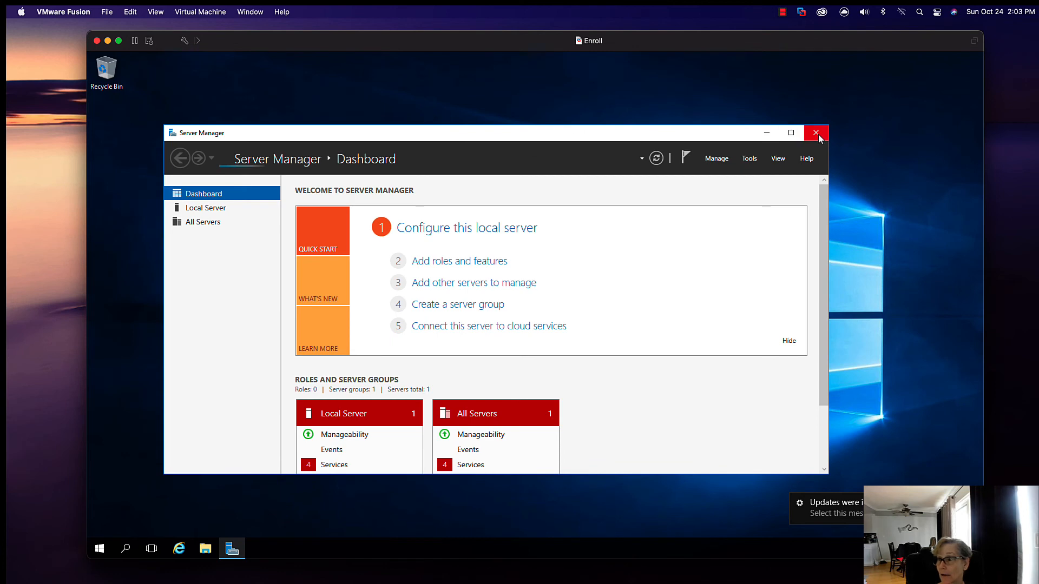
click(817, 136)
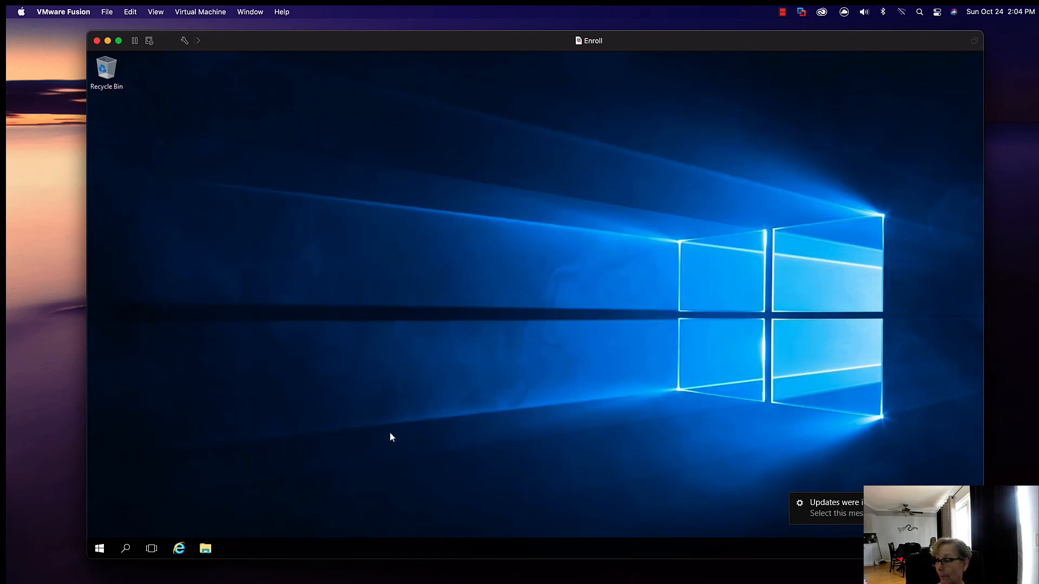
Step: Check the VMware Tools entry in Enroll's Programs and Features, close the window and minimise the virtual machine
click(96, 545)
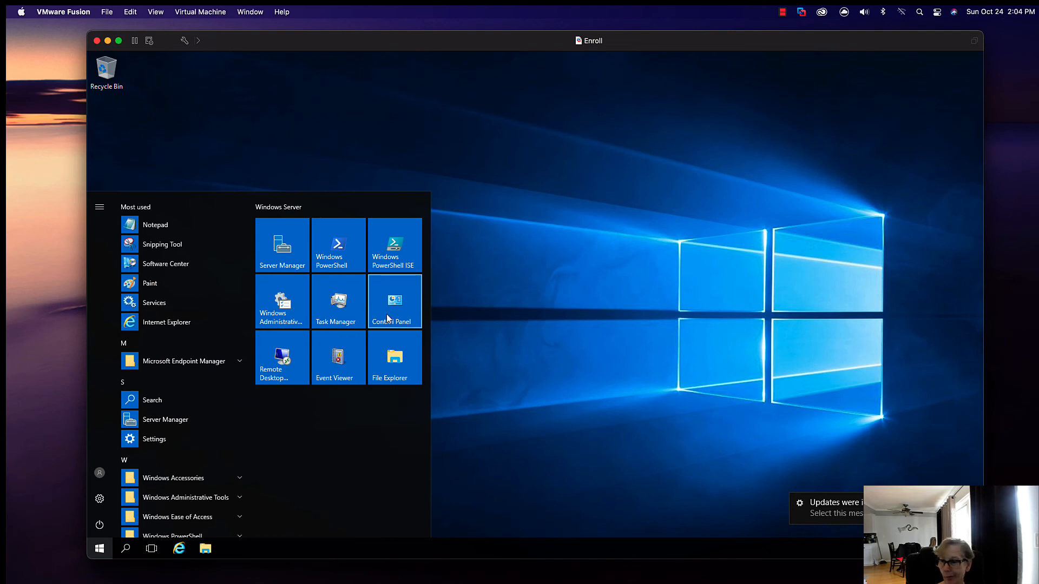
click(386, 317)
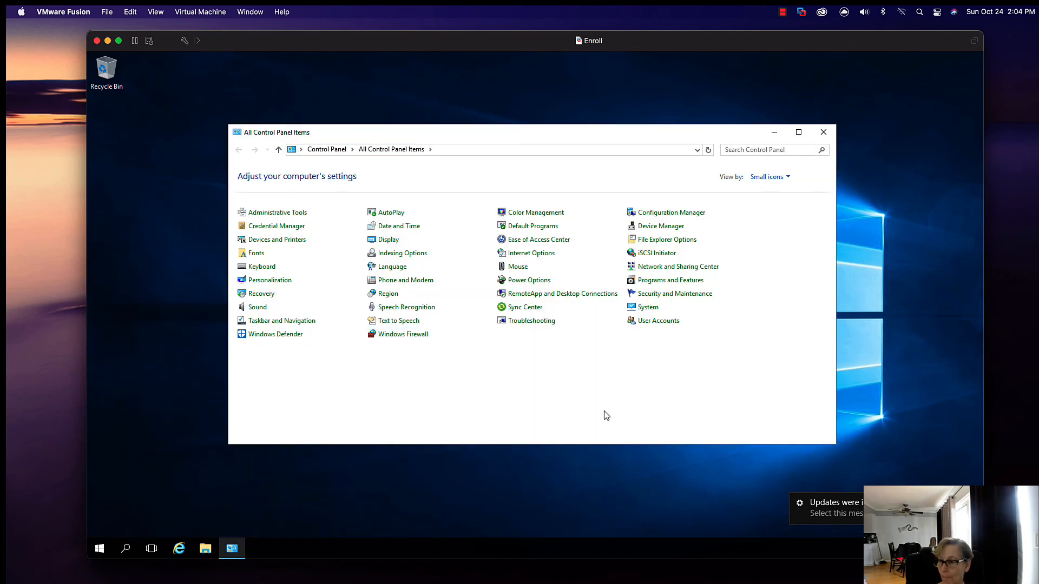
click(665, 285)
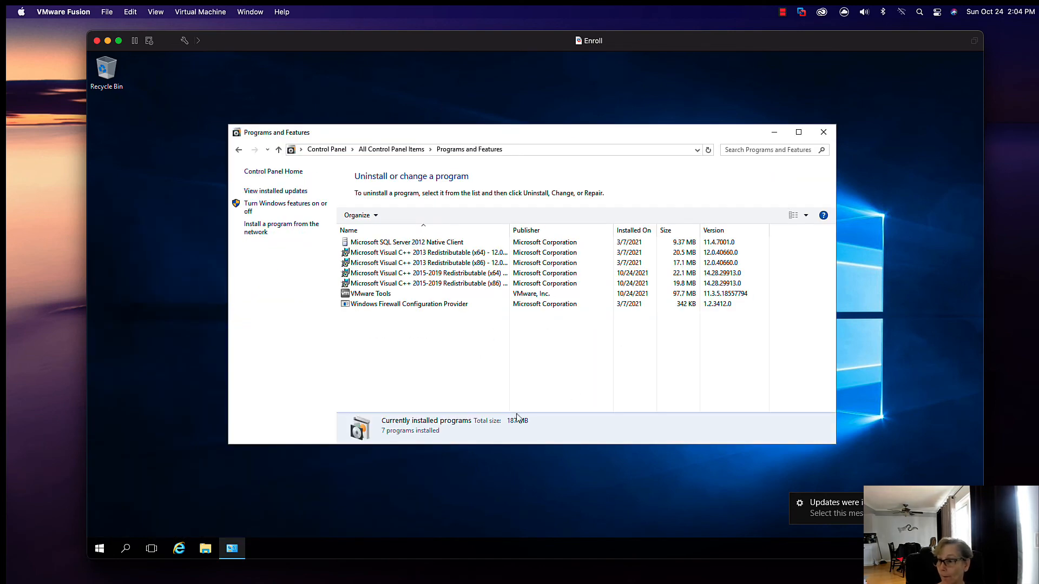
click(433, 294)
click(823, 132)
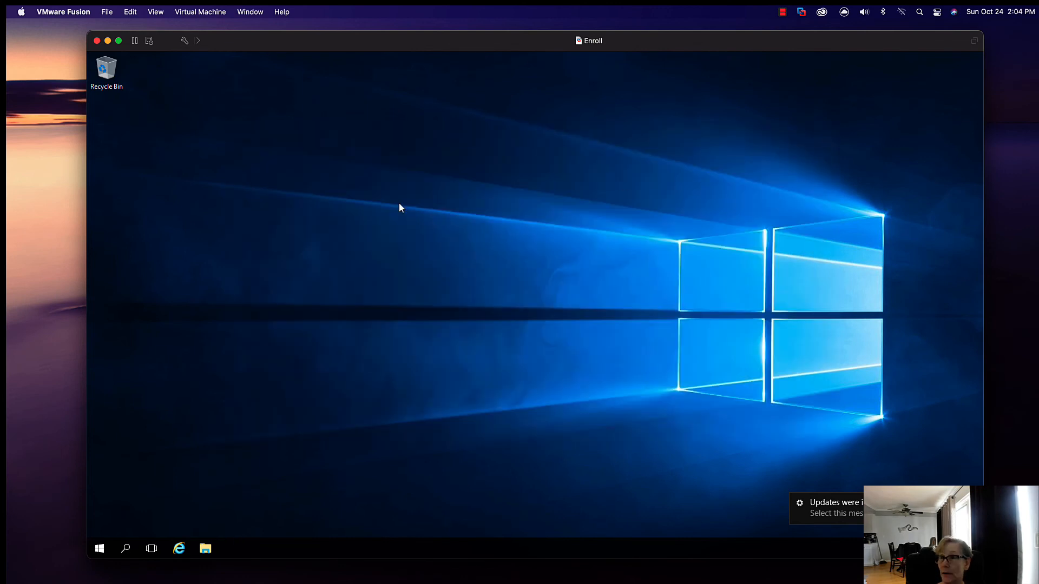
click(108, 41)
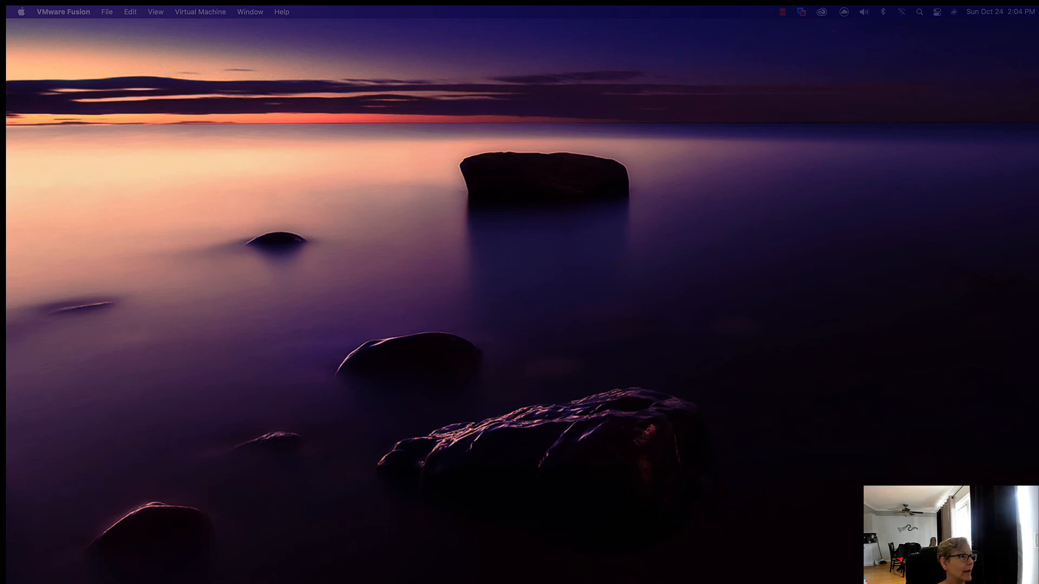
Step: Switch to Finder, locate the vmnet2 folder under Library > Preferences > VMware Fusion on Macintosh HD, and close the Finder window
drag(2, 138, 256, 130)
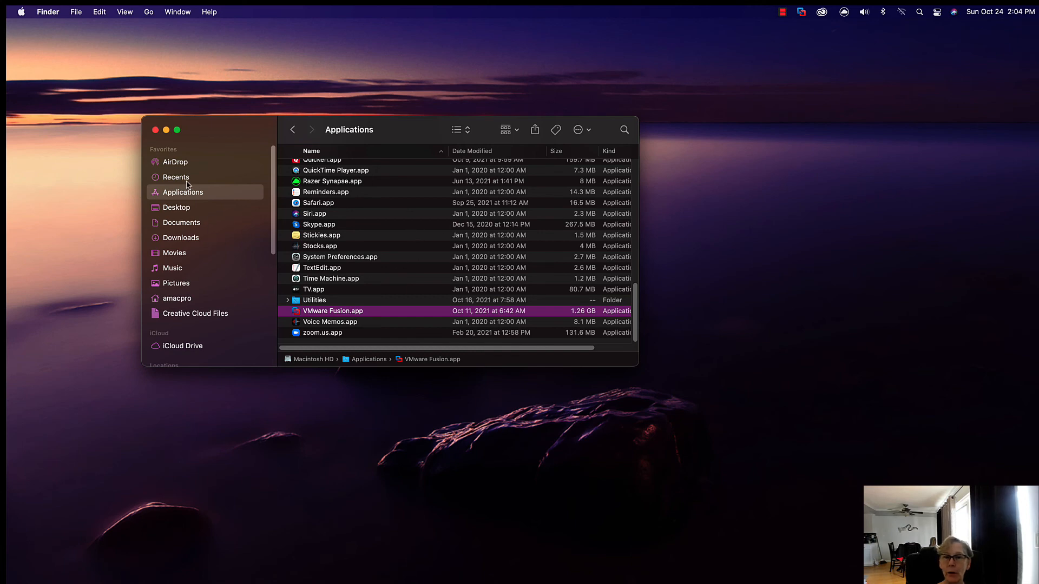
key(super+bracketleft)
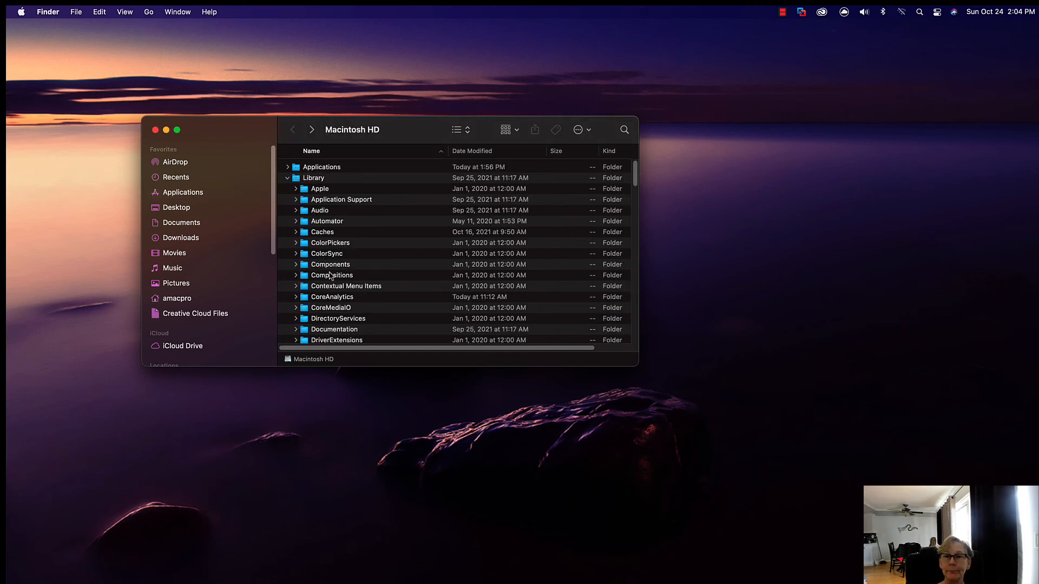
scroll(367, 267, down, 7)
scroll(368, 268, down, 10)
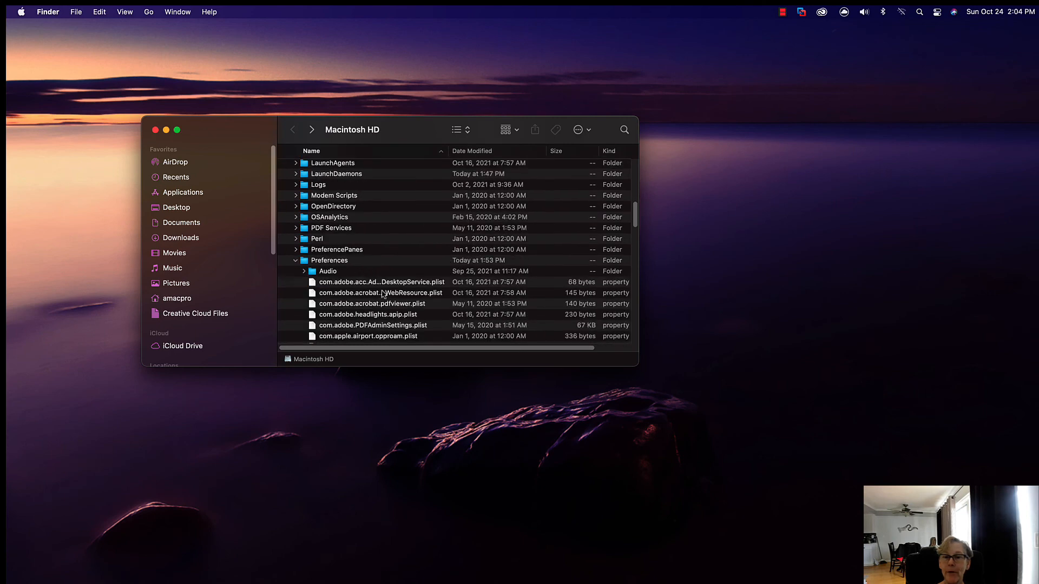
scroll(387, 287, down, 15)
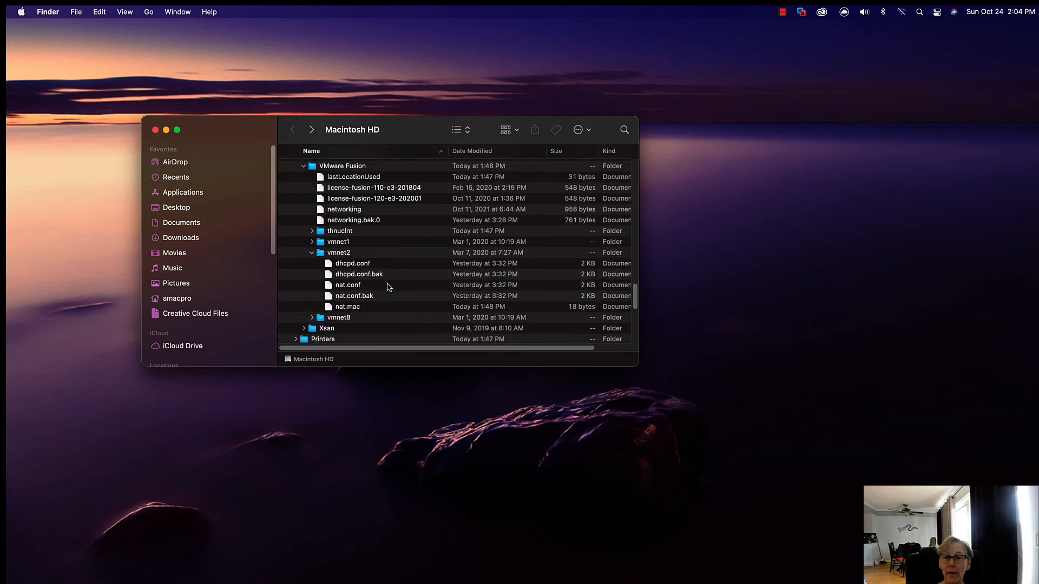
click(338, 255)
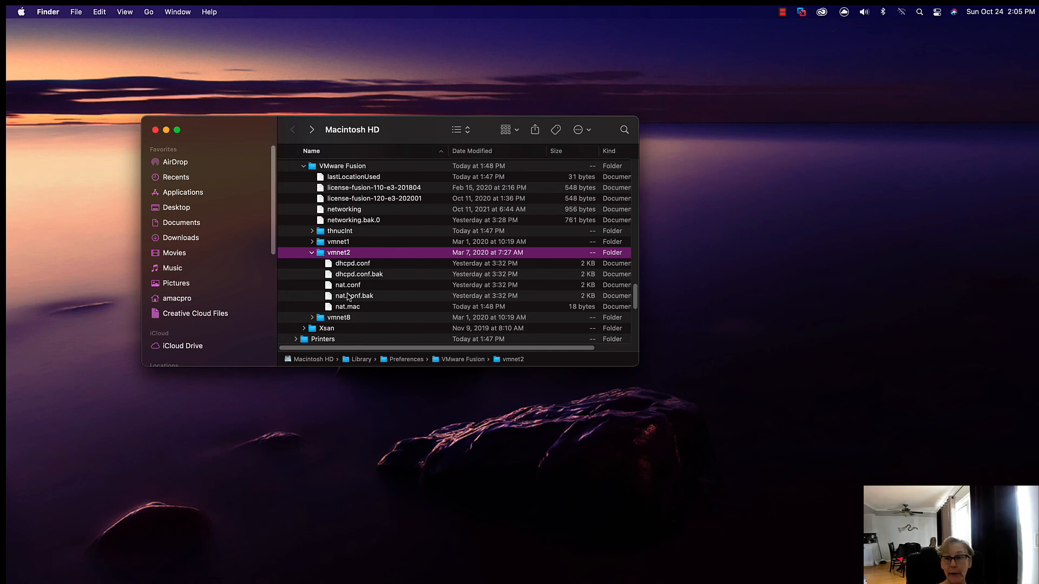
click(156, 130)
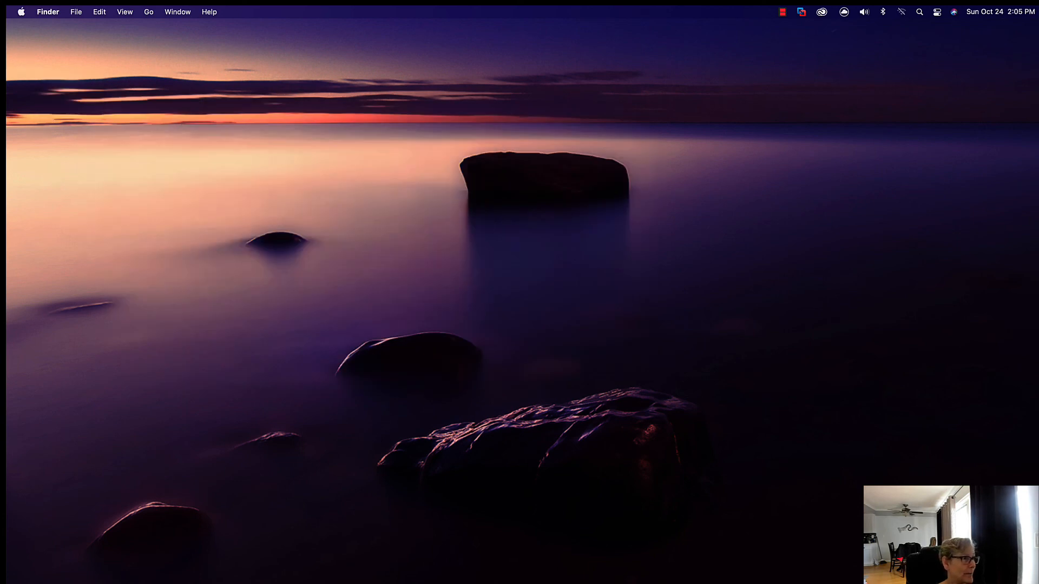
Step: Switch to the VMware Fusion library, select Windows 11 x64, and begin a new virtual machine from the Win11_English_x64.iso image
drag(5, 141, 439, 115)
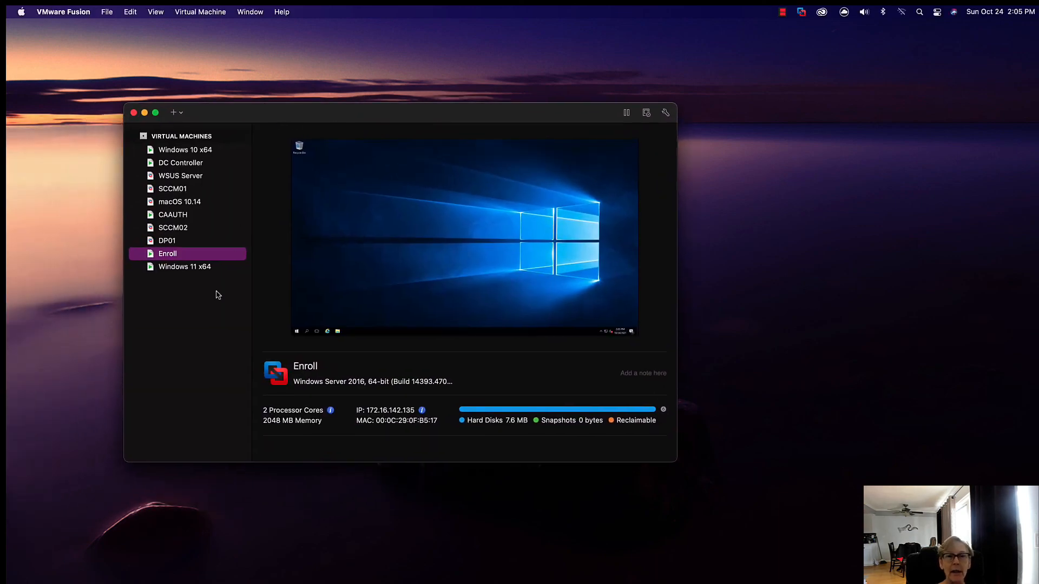
click(183, 268)
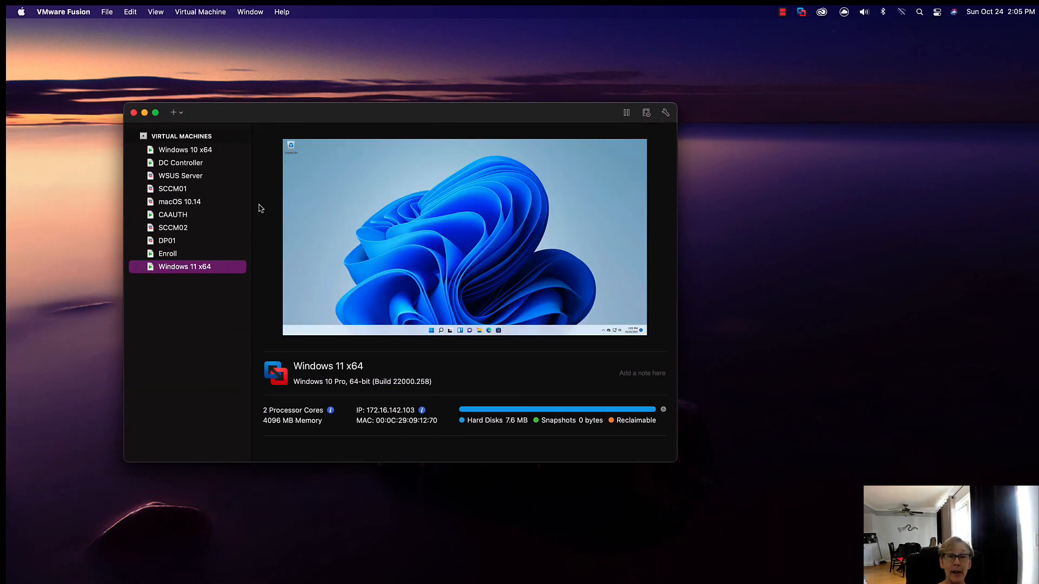
click(175, 114)
click(192, 130)
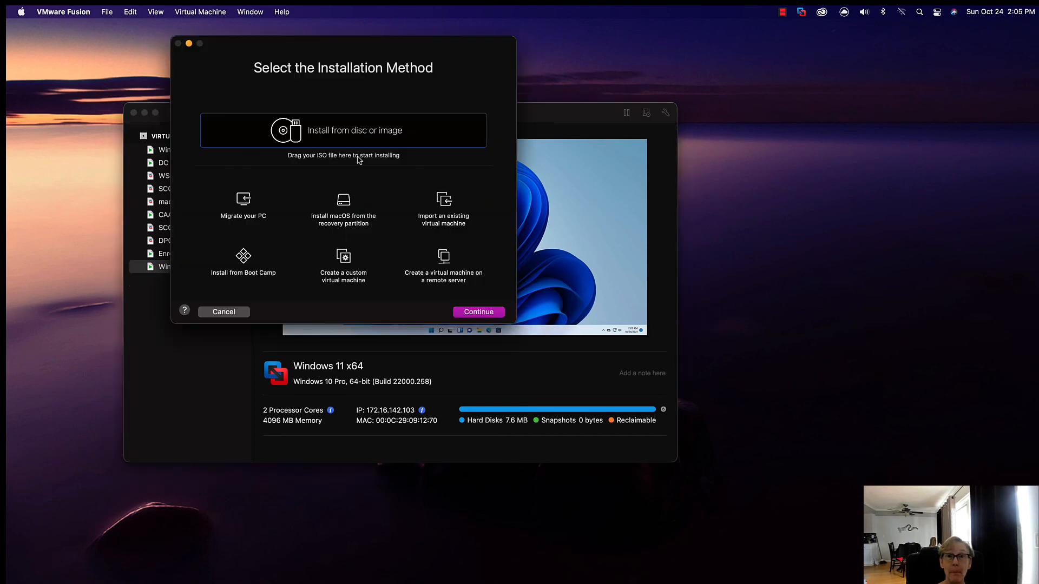
click(479, 313)
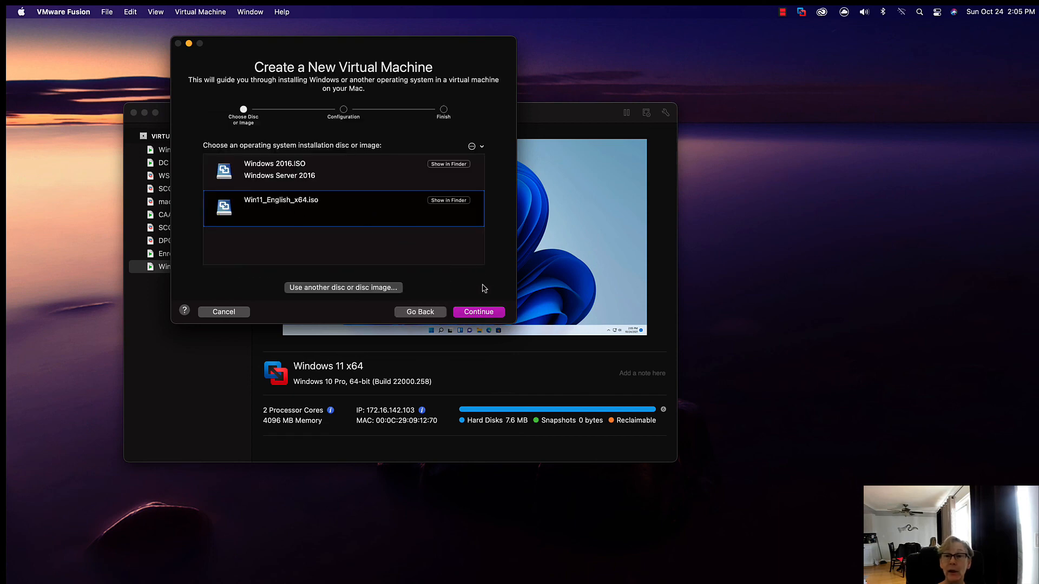
click(489, 313)
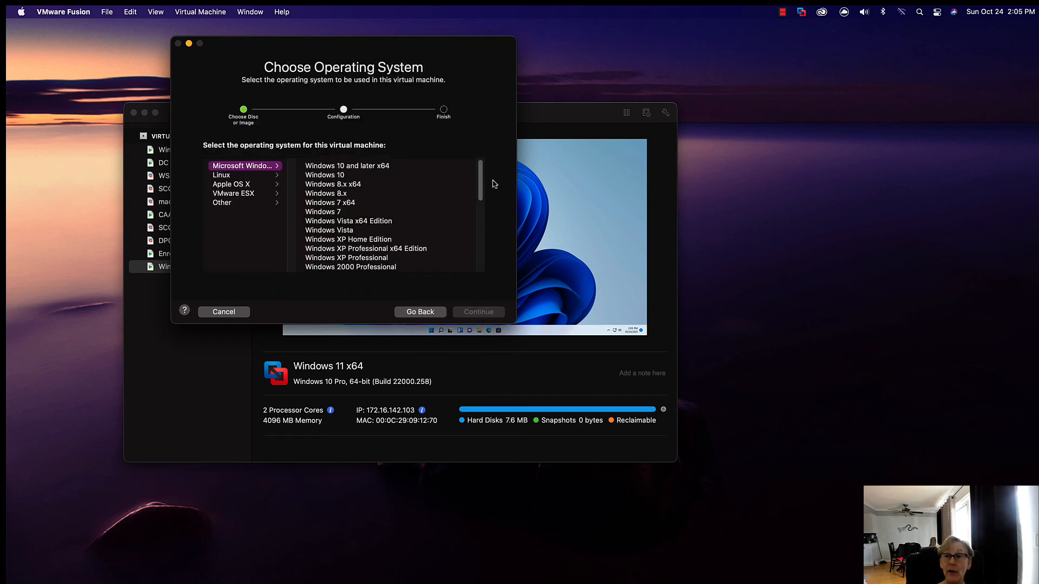
Step: Examine the Microsoft Windows versions offered for the new virtual machine and cancel its creation
scroll(483, 180, down, 1)
drag(484, 180, 484, 208)
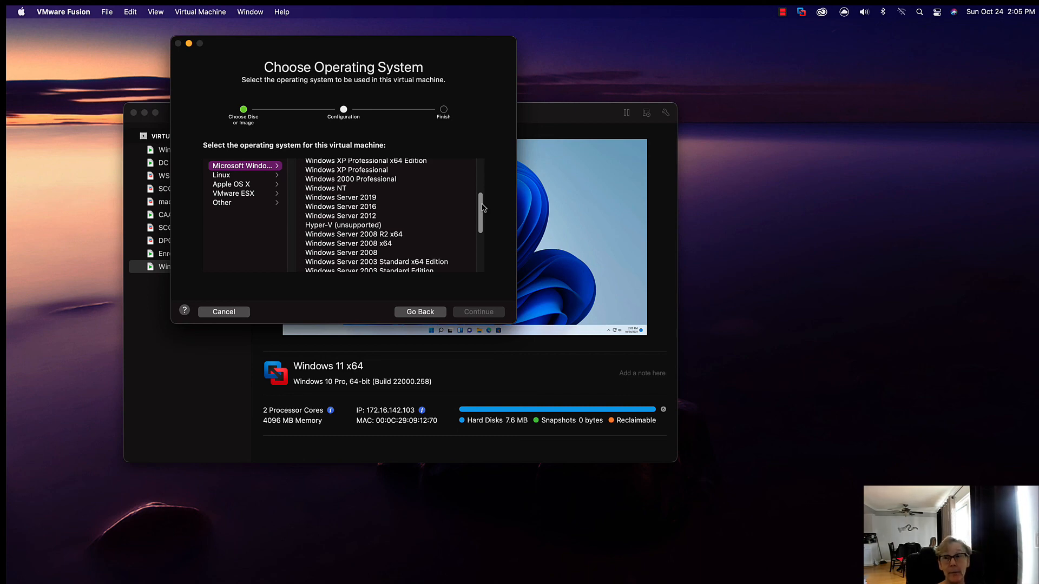
drag(482, 208, 481, 244)
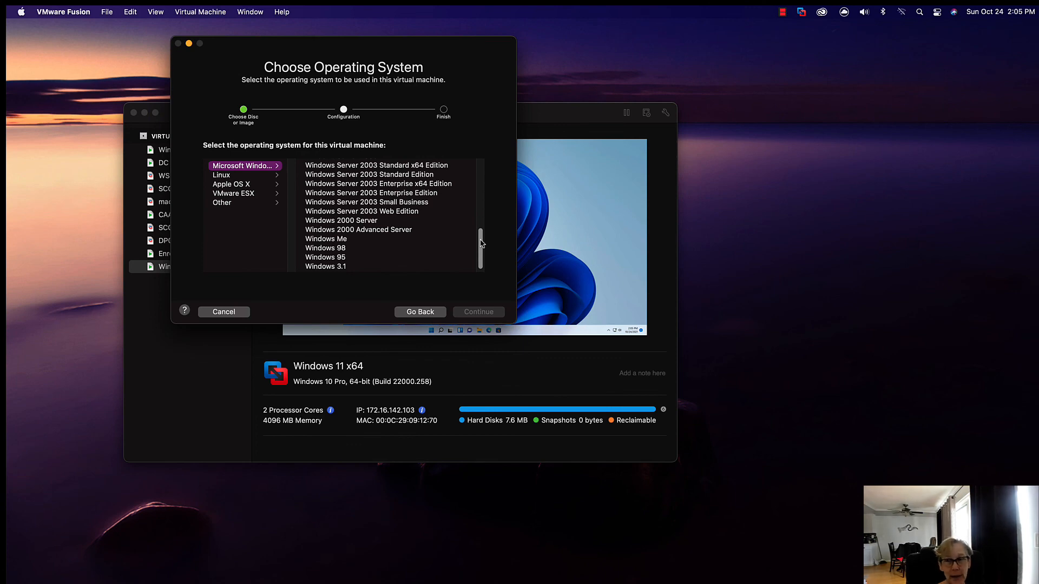
drag(482, 243, 483, 178)
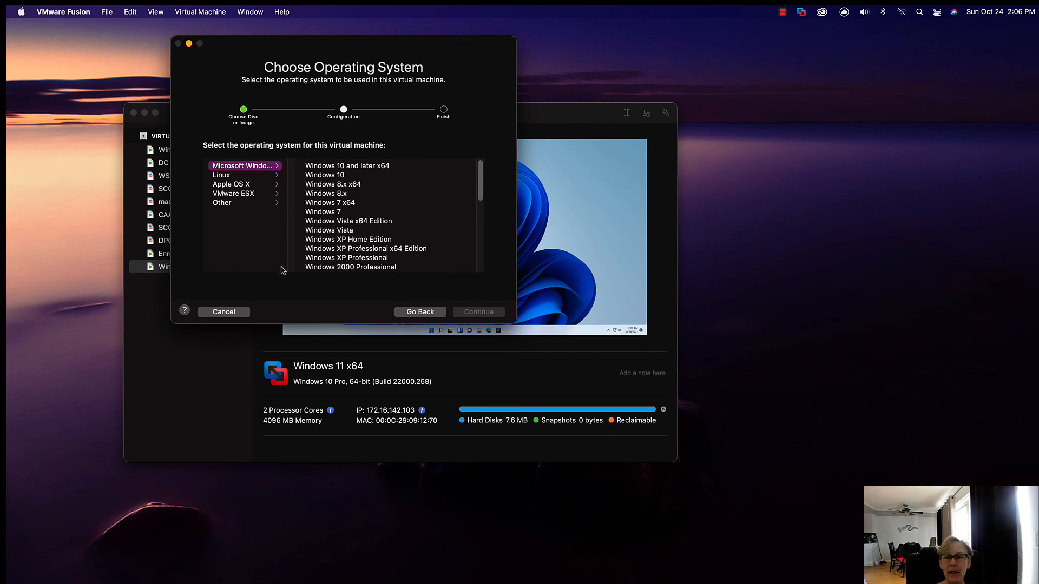
click(230, 313)
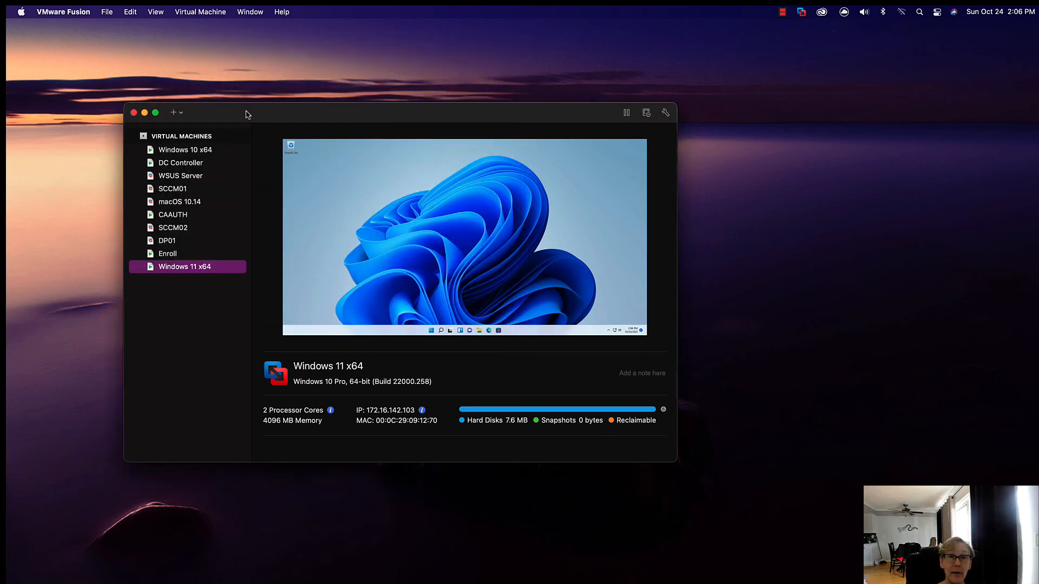
Step: Move the virtual machine library window off this display
drag(248, 114, 244, 85)
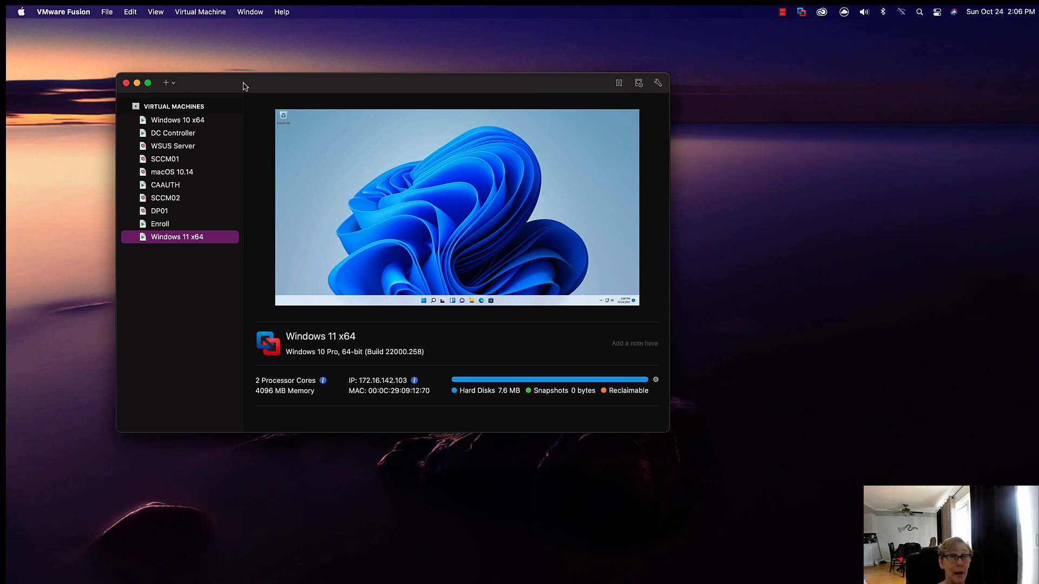
drag(244, 83, 247, 83)
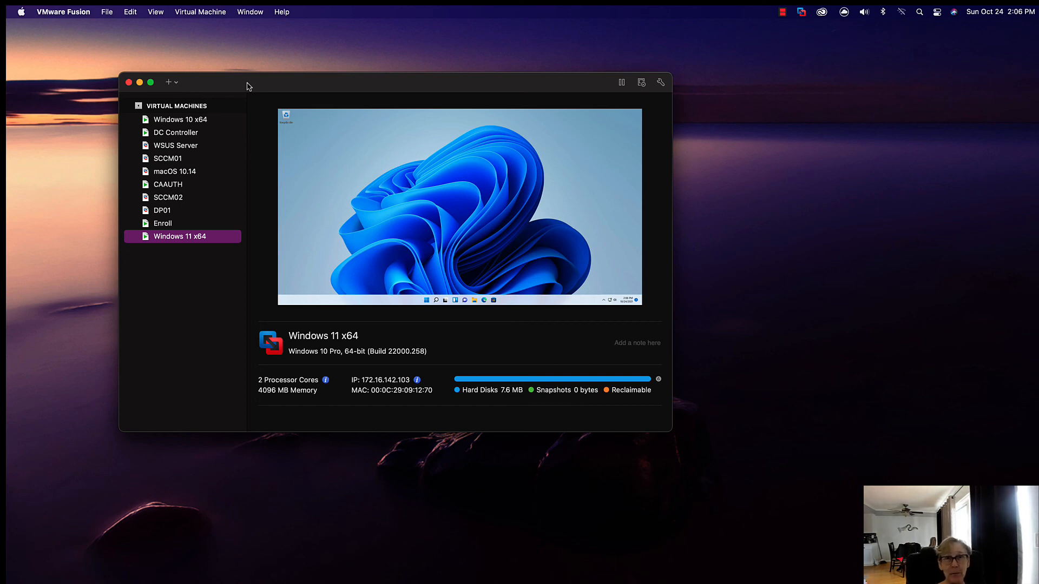
drag(256, 85, 0, 103)
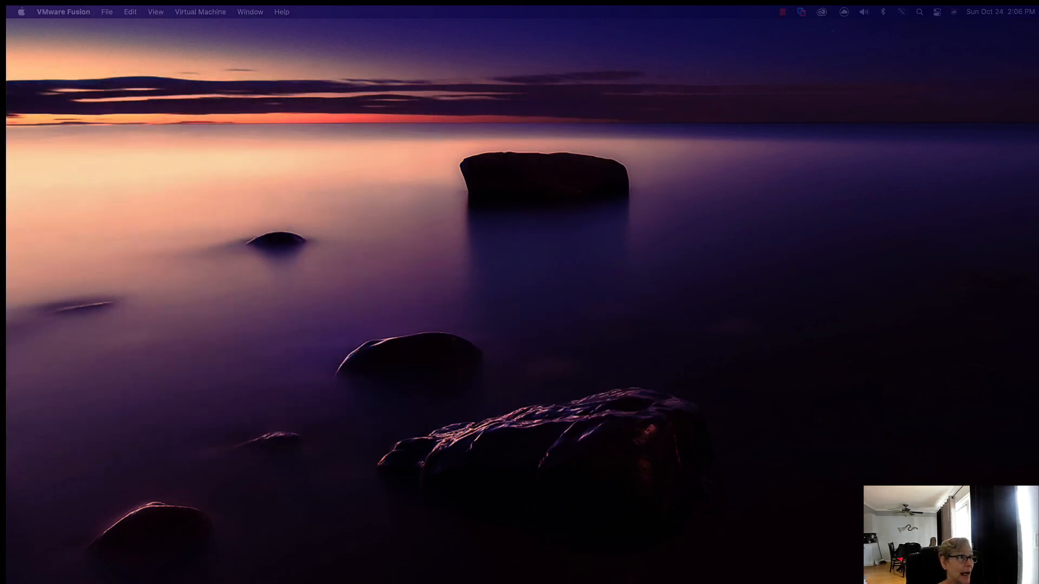